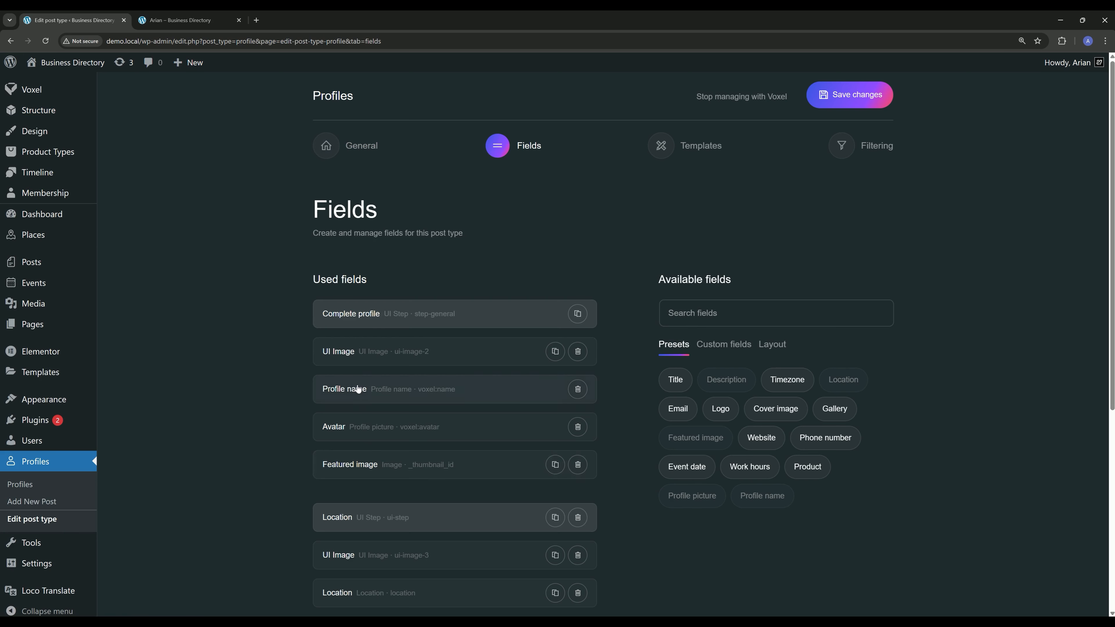
# Step: Find the Repeater field and add it below Featured image in the Complete profile section
pyautogui.click(686, 322)
pyautogui.write('repe')
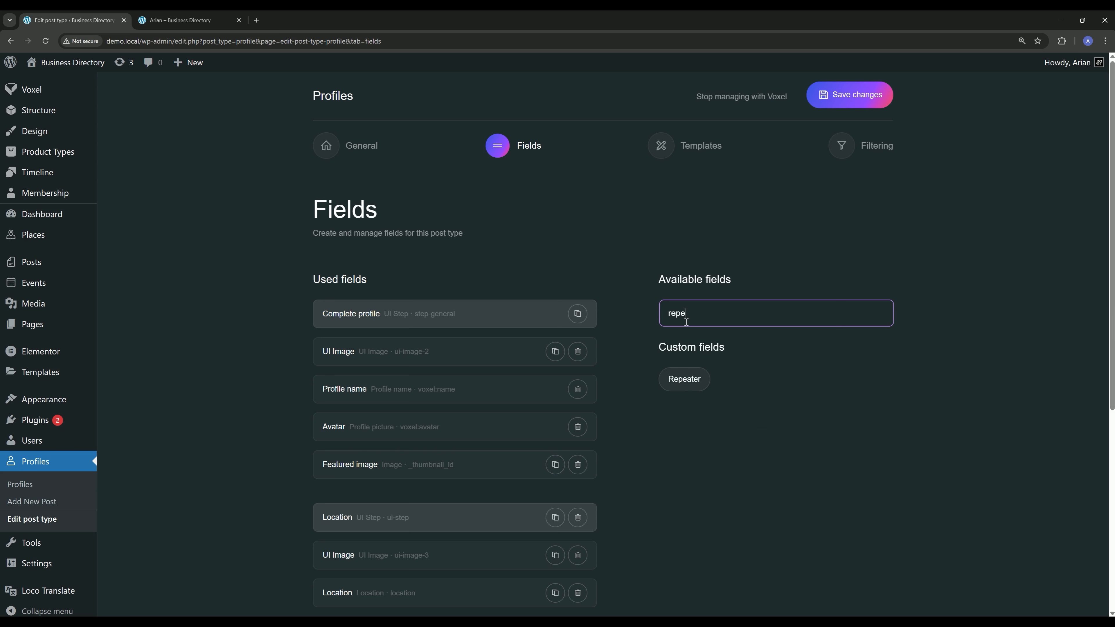
pyautogui.moveTo(684, 375); pyautogui.dragTo(388, 503)
# Step: Name the new repeater field Education and set its field key to education
pyautogui.click(388, 503)
pyautogui.doubleClick(420, 194)
pyautogui.write('Education')
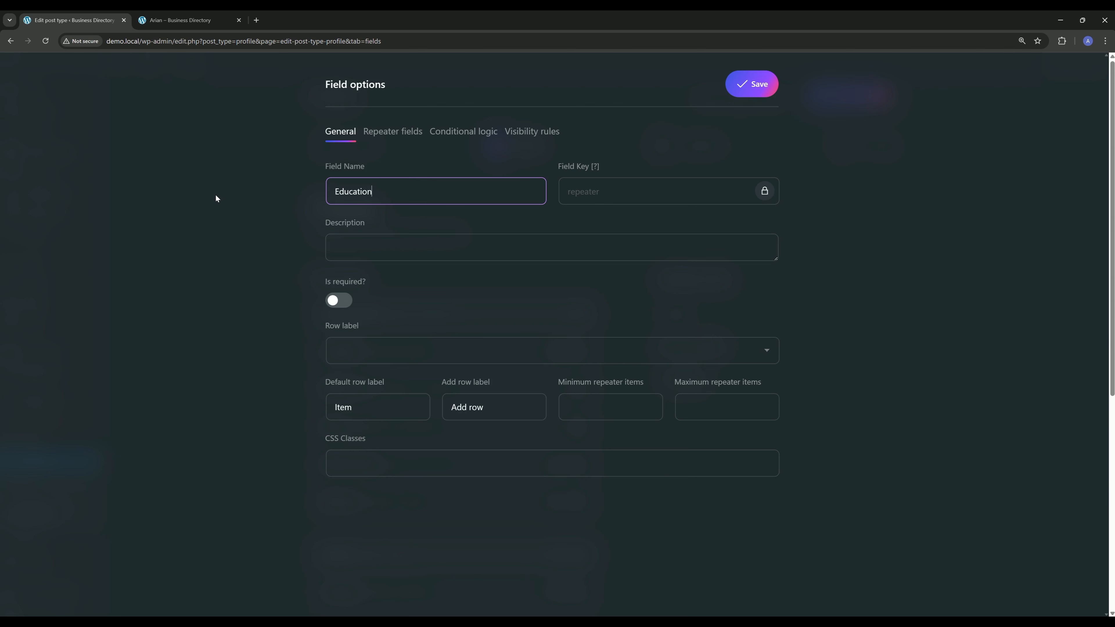
pyautogui.click(765, 196)
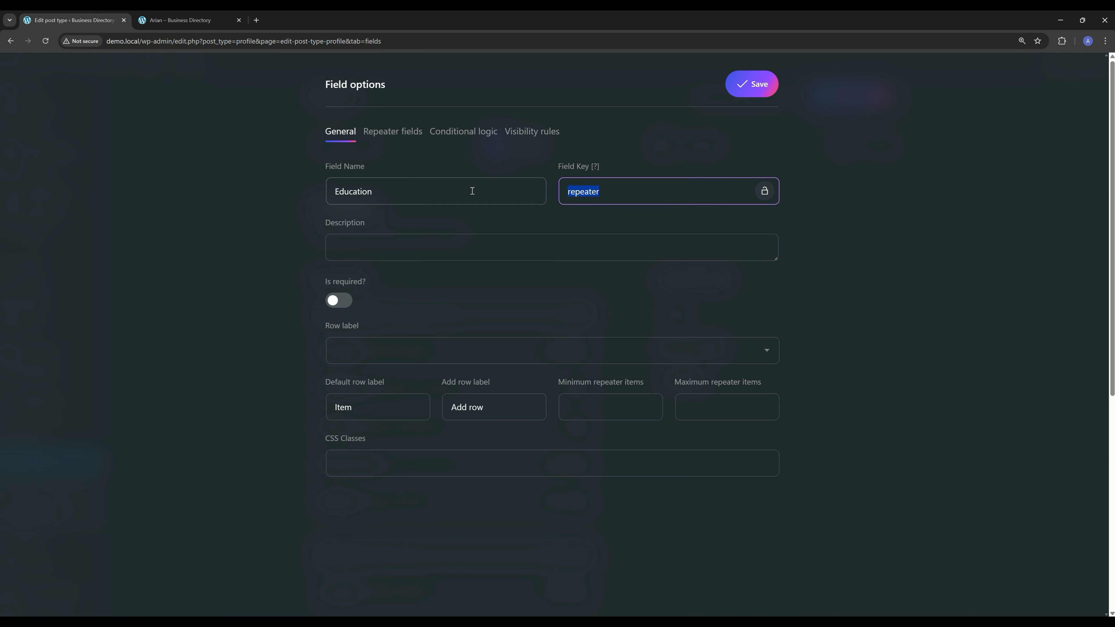
pyautogui.write('education')
pyautogui.click(764, 191)
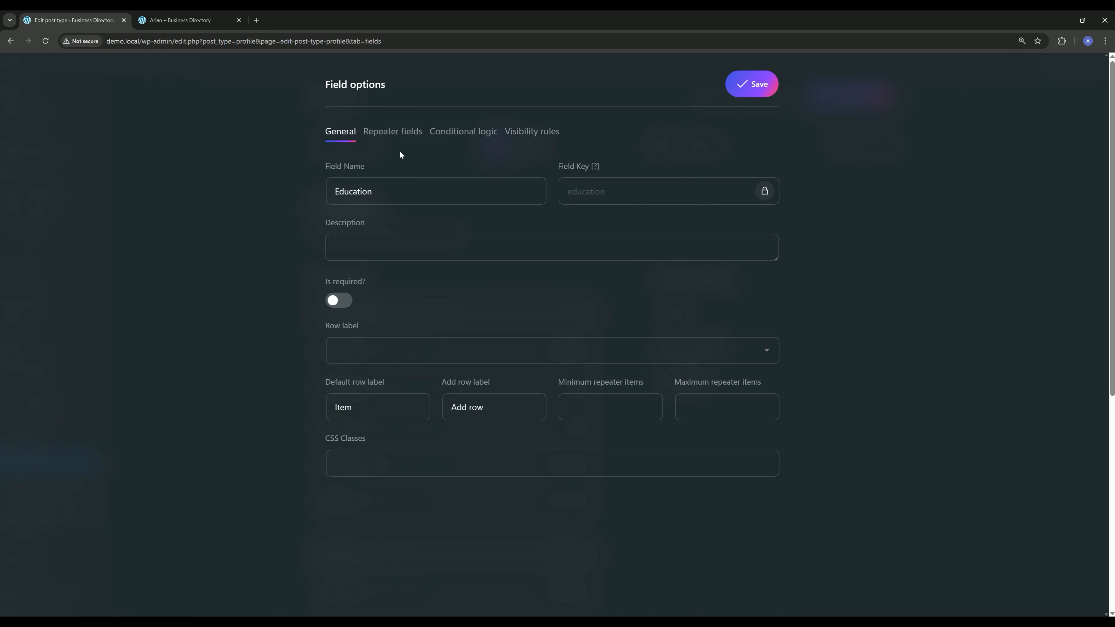
# Step: Add a Text field to the Education repeater, named Degree with the key degree
pyautogui.click(377, 131)
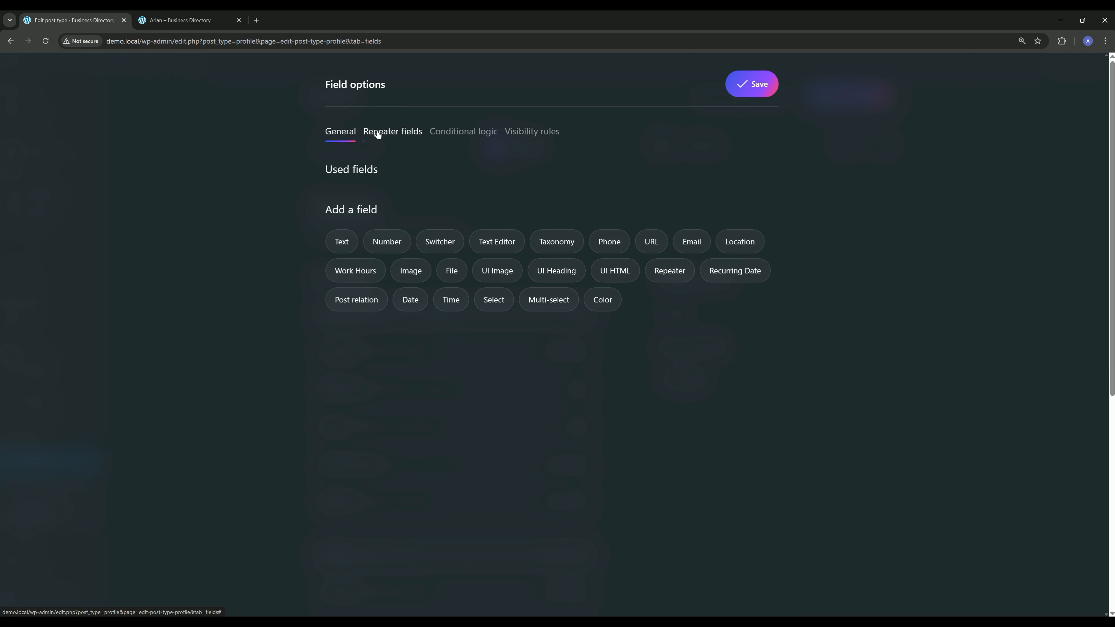
pyautogui.click(342, 244)
pyautogui.click(351, 277)
pyautogui.click(372, 209)
pyautogui.moveTo(377, 299); pyautogui.dragTo(324, 297)
pyautogui.write('Degree')
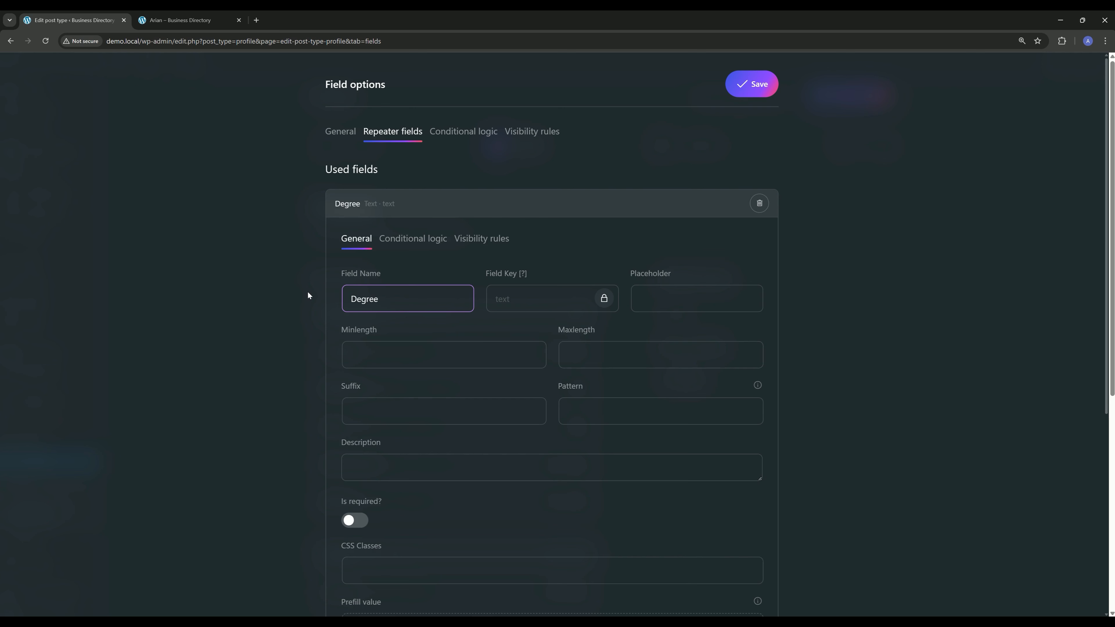
pyautogui.click(604, 298)
pyautogui.write('deg')
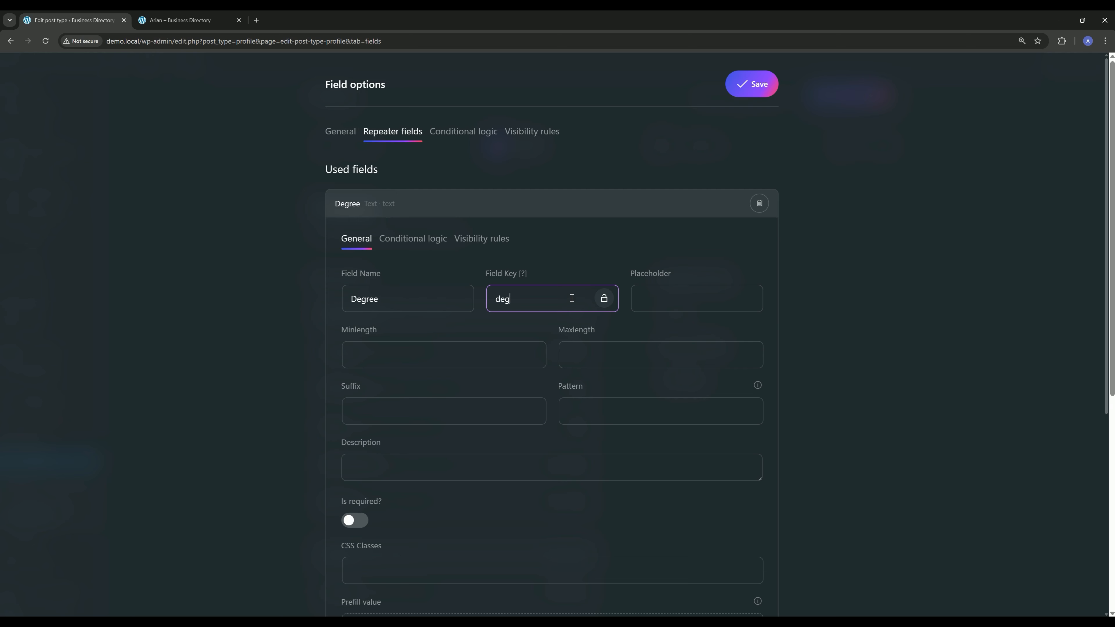
pyautogui.write('ree')
pyautogui.click(437, 209)
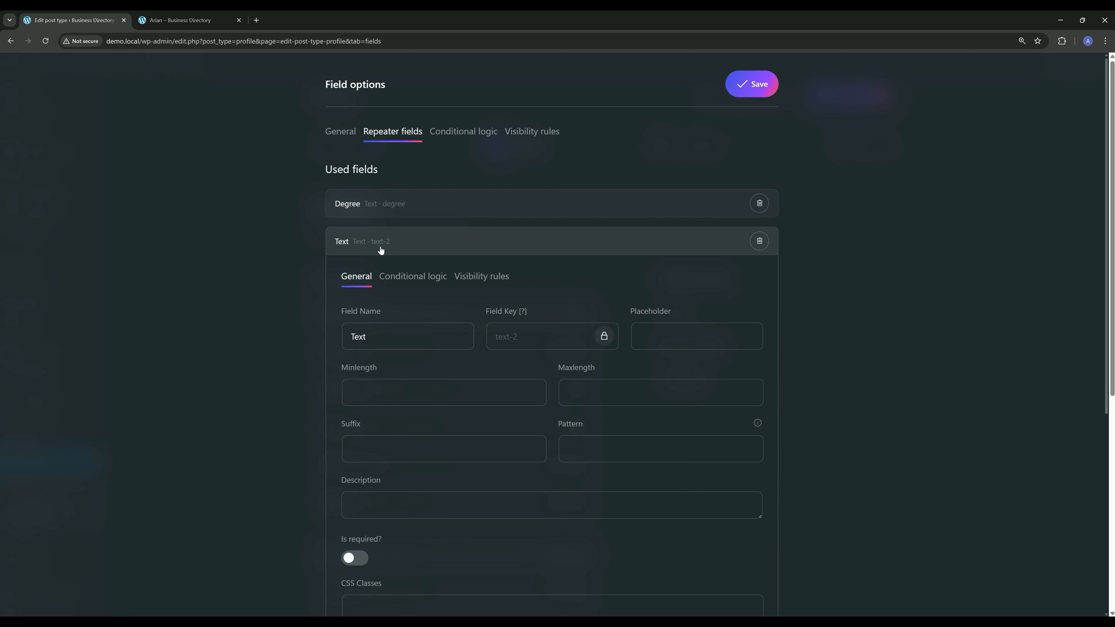
# Step: Name the repeater's second Text field Institution, with the key institution
pyautogui.write('Ins')
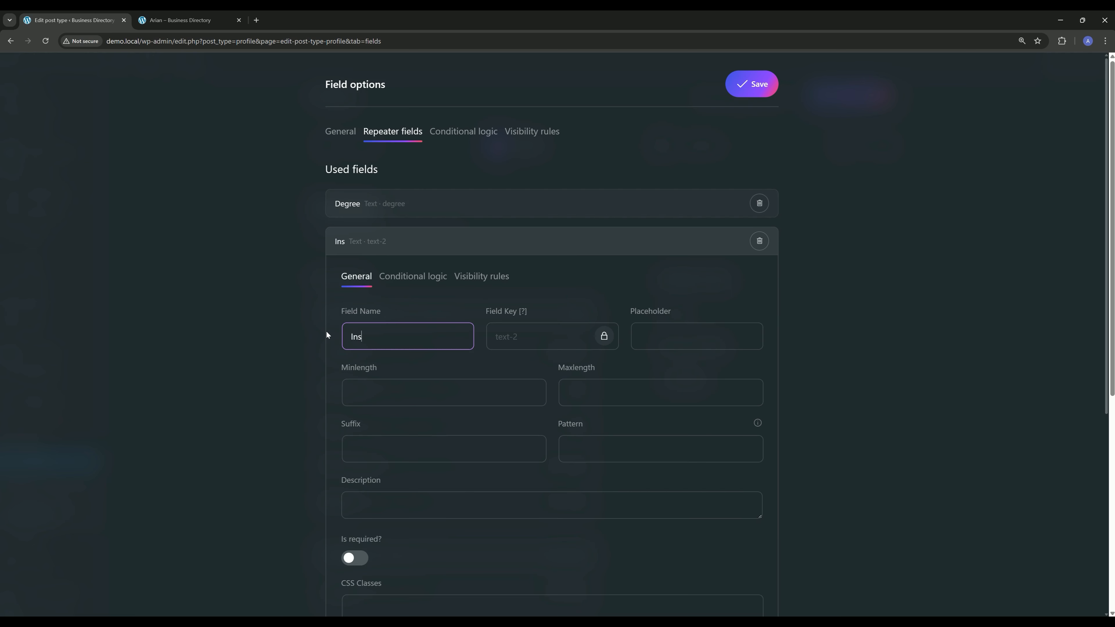
pyautogui.write('titution')
pyautogui.click(442, 250)
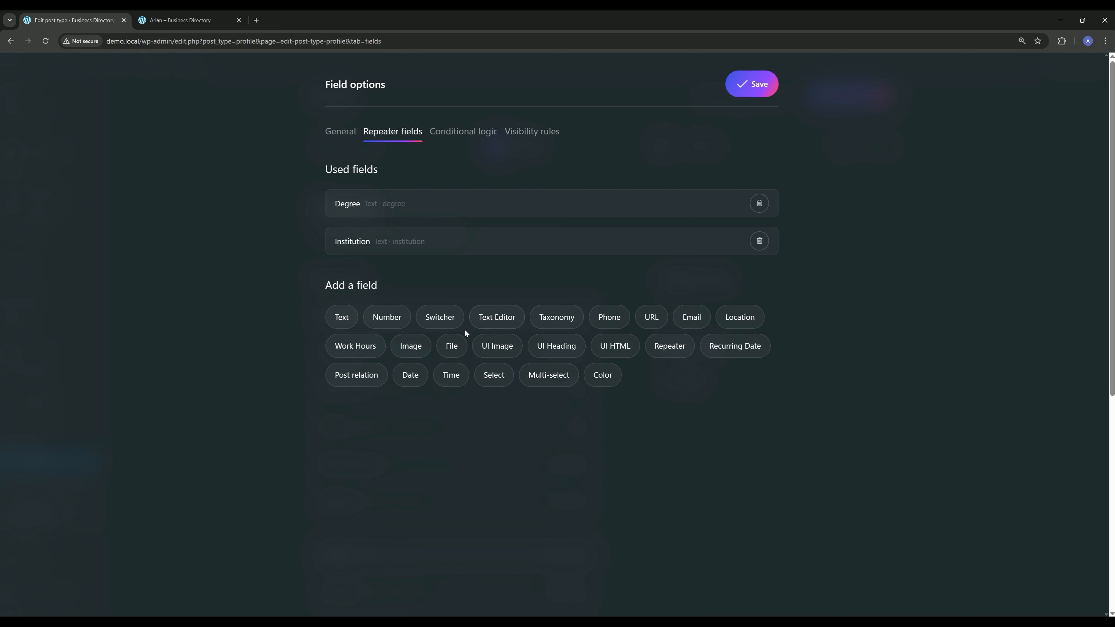
# Step: Add a Select field to the repeater, named Starting year with the key starting-year
pyautogui.click(494, 374)
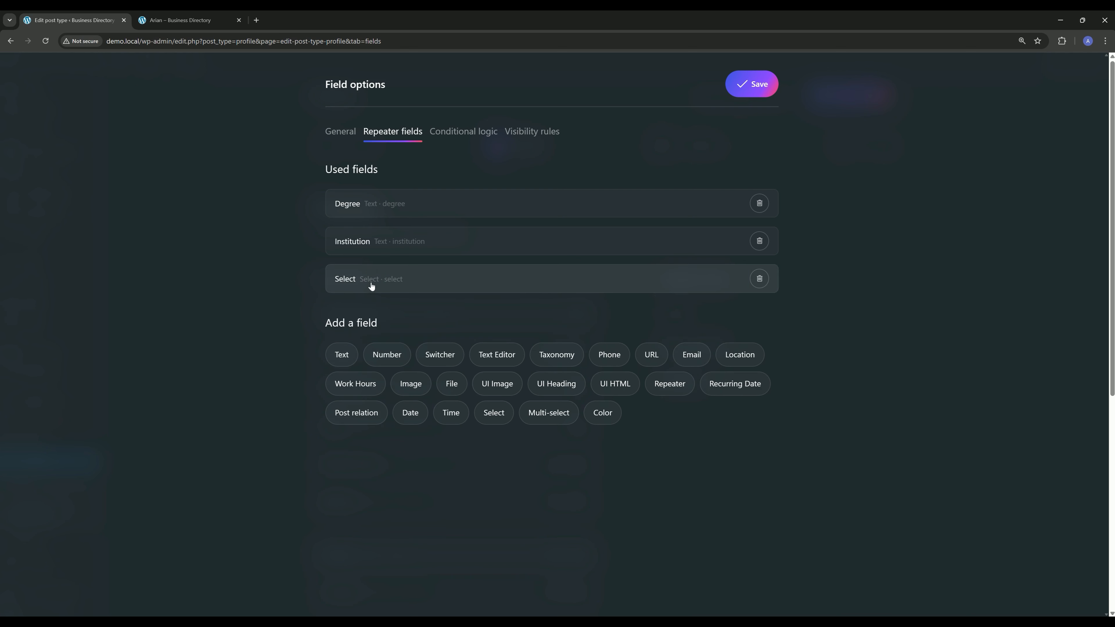
pyautogui.click(370, 283)
pyautogui.doubleClick(384, 365)
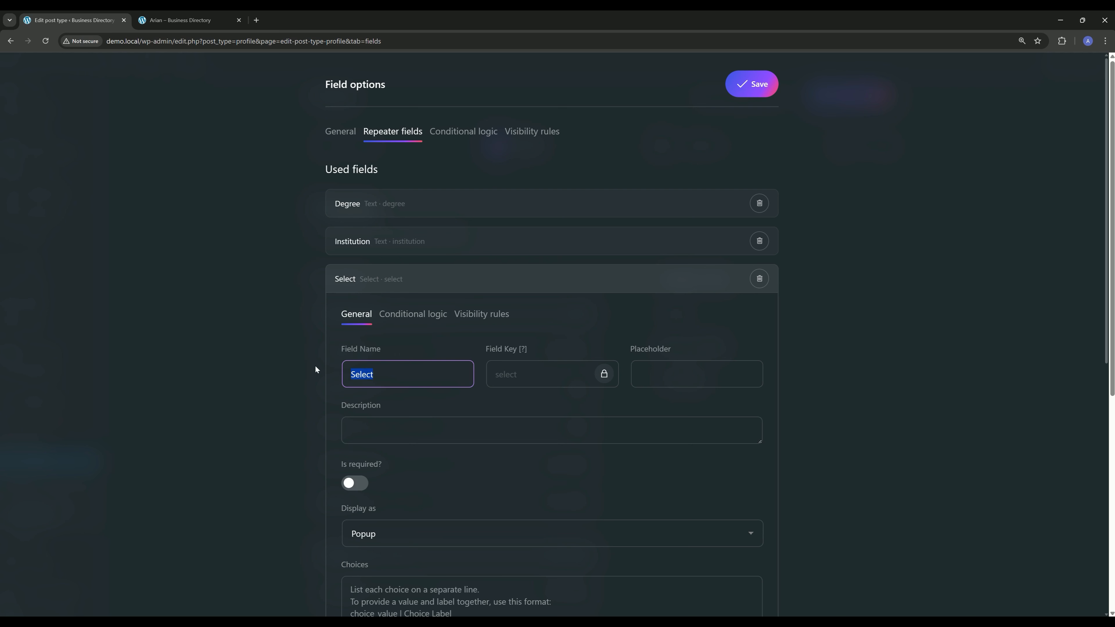
pyautogui.write('Starting year')
pyautogui.click(604, 374)
pyautogui.doubleClick(564, 373)
pyautogui.write('starting-year')
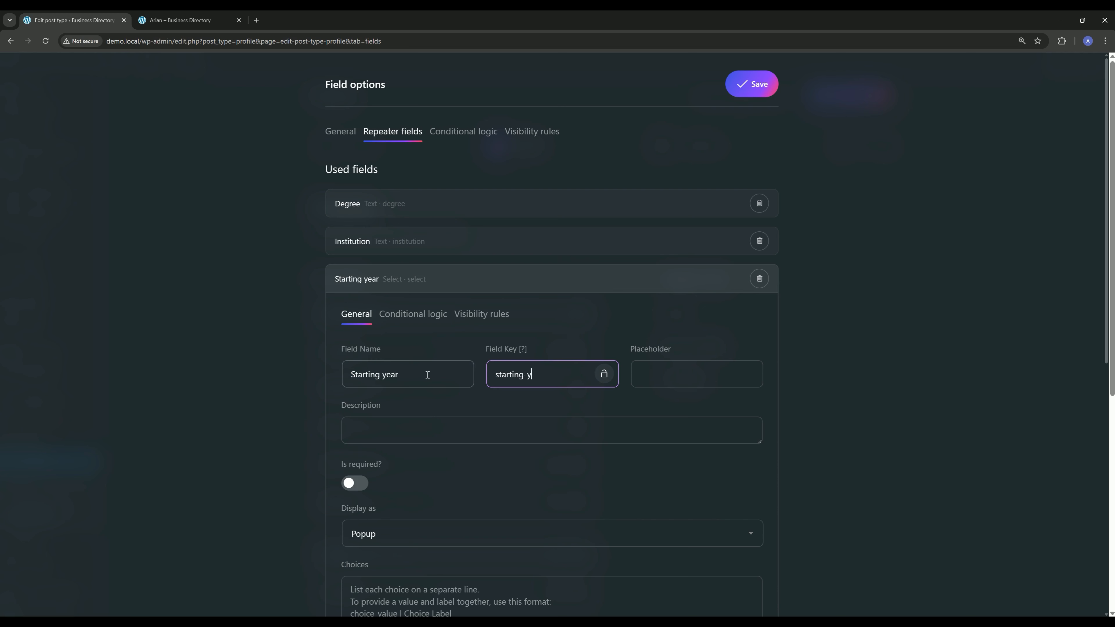
pyautogui.click(604, 373)
# Step: Fill the Starting year choices with the copied list of years from 1980 to 2025, one per line
pyautogui.scroll(-5, 468, 338)
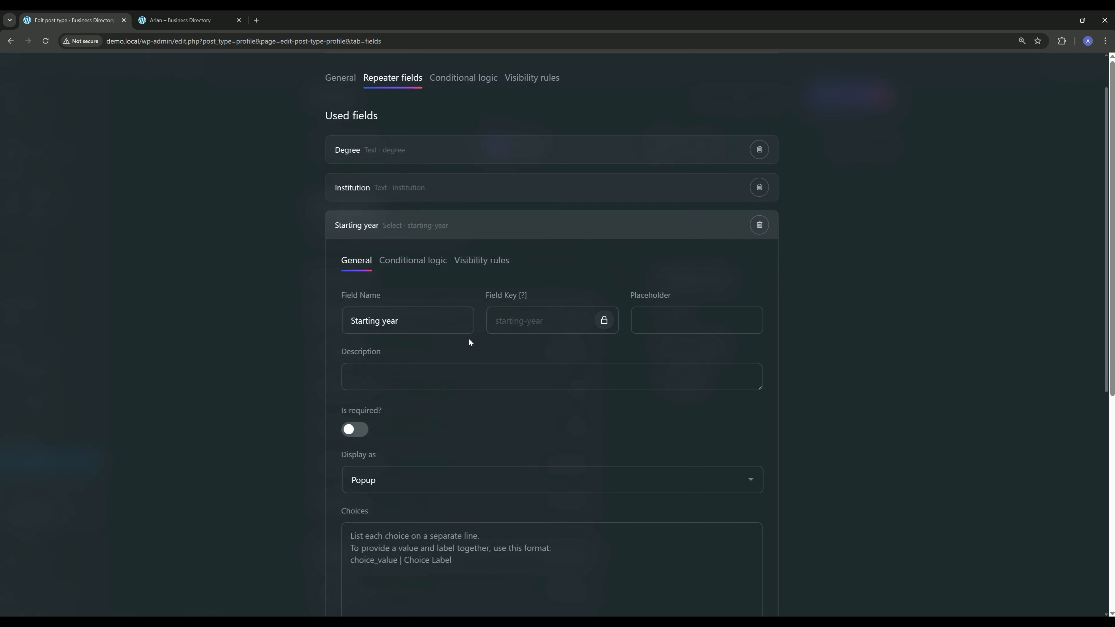
pyautogui.click(373, 356)
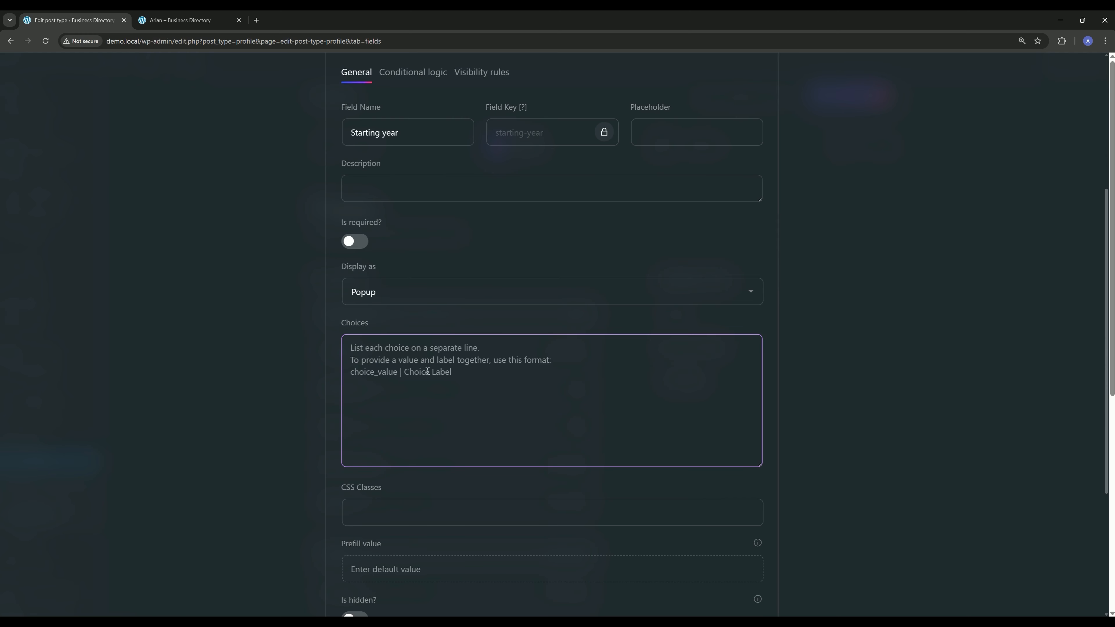
pyautogui.hotkey('ctrl', 'v')
pyautogui.scroll(10, 423, 395)
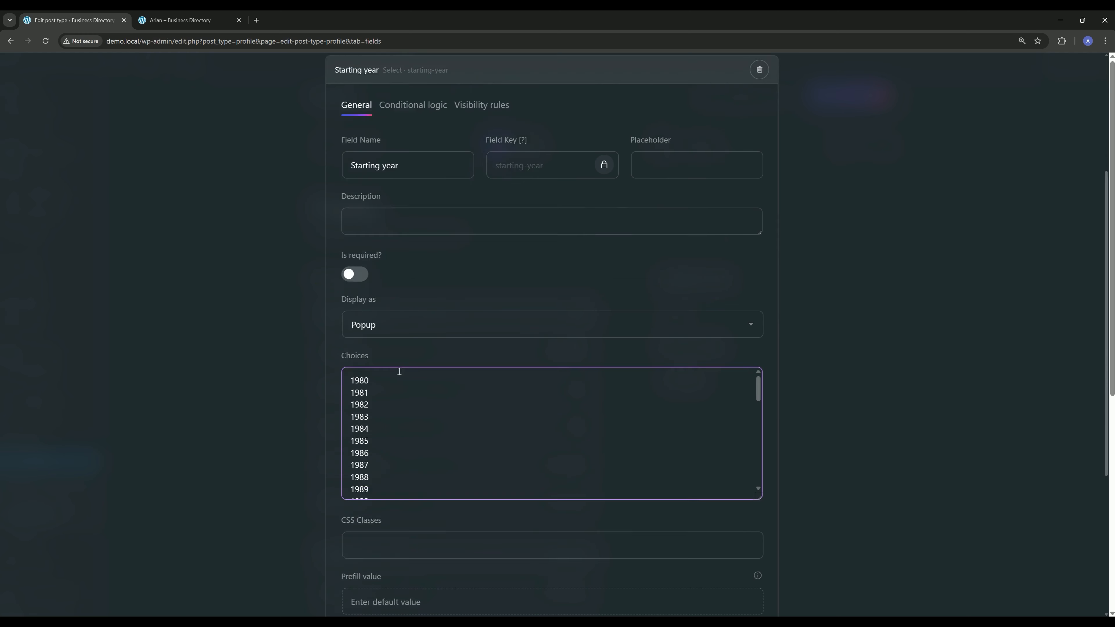
pyautogui.scroll(2, 400, 371)
pyautogui.scroll(-4, 407, 371)
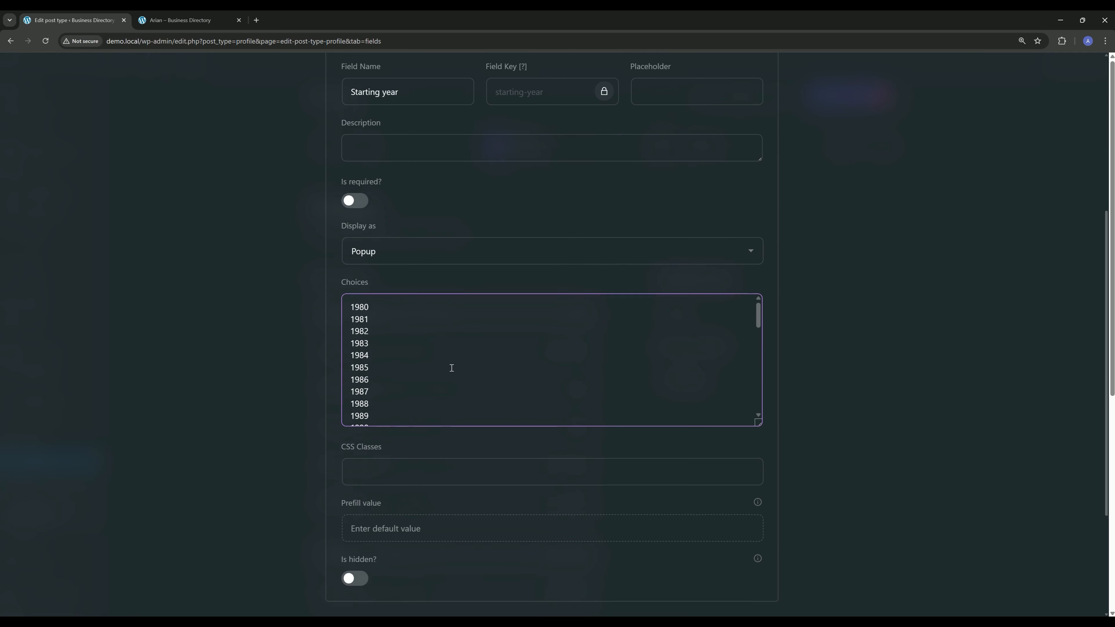
pyautogui.scroll(5, 451, 347)
pyautogui.click(410, 183)
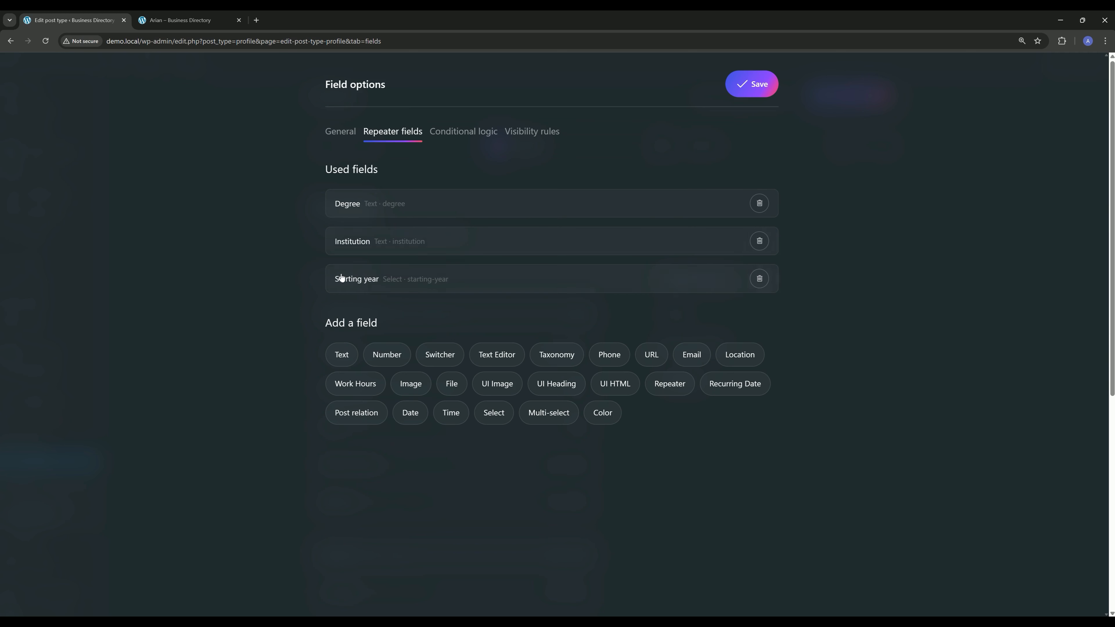
# Step: Add another Select field to the repeater, named Graduation year with the key graduation-year
pyautogui.click(488, 413)
pyautogui.click(373, 328)
pyautogui.scroll(-3, 373, 327)
pyautogui.moveTo(389, 269); pyautogui.dragTo(311, 268)
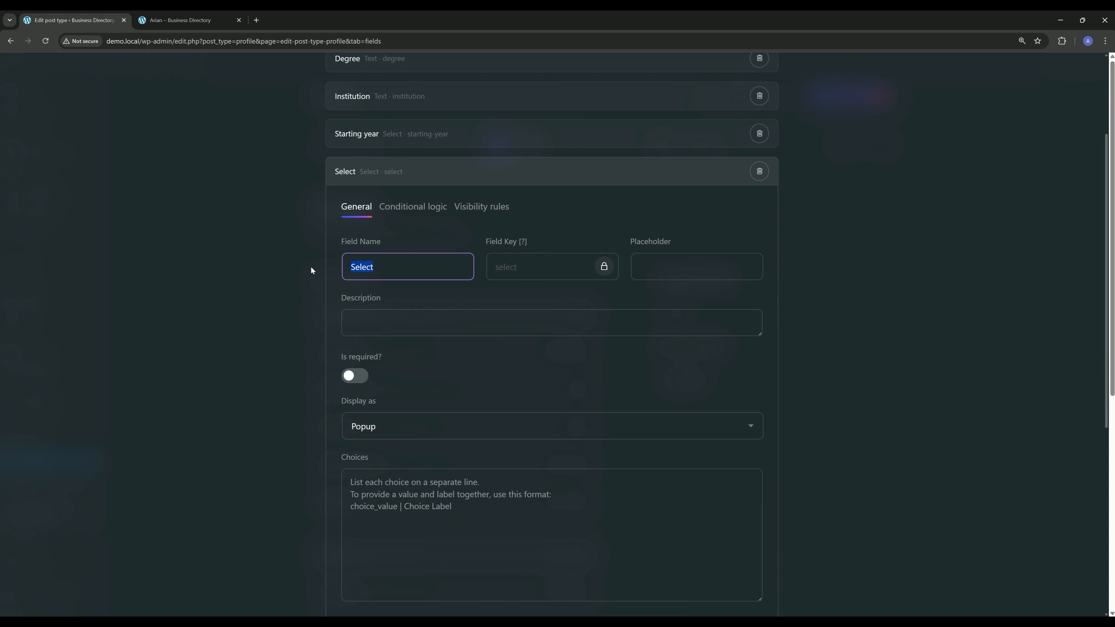
pyautogui.write('Graduation year')
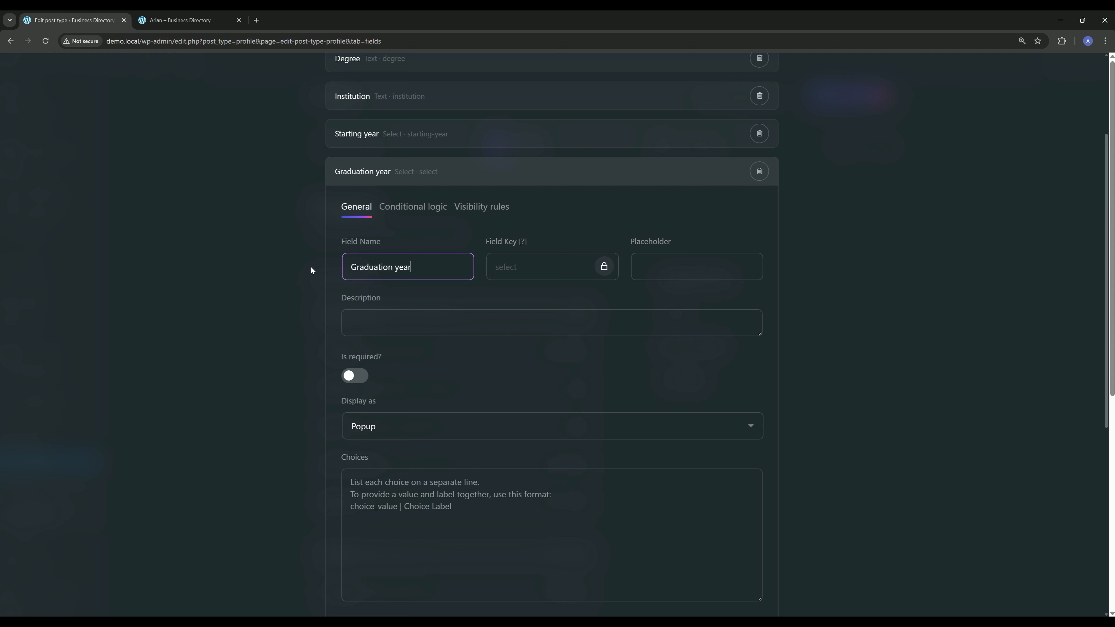
pyautogui.click(610, 270)
pyautogui.write('gr')
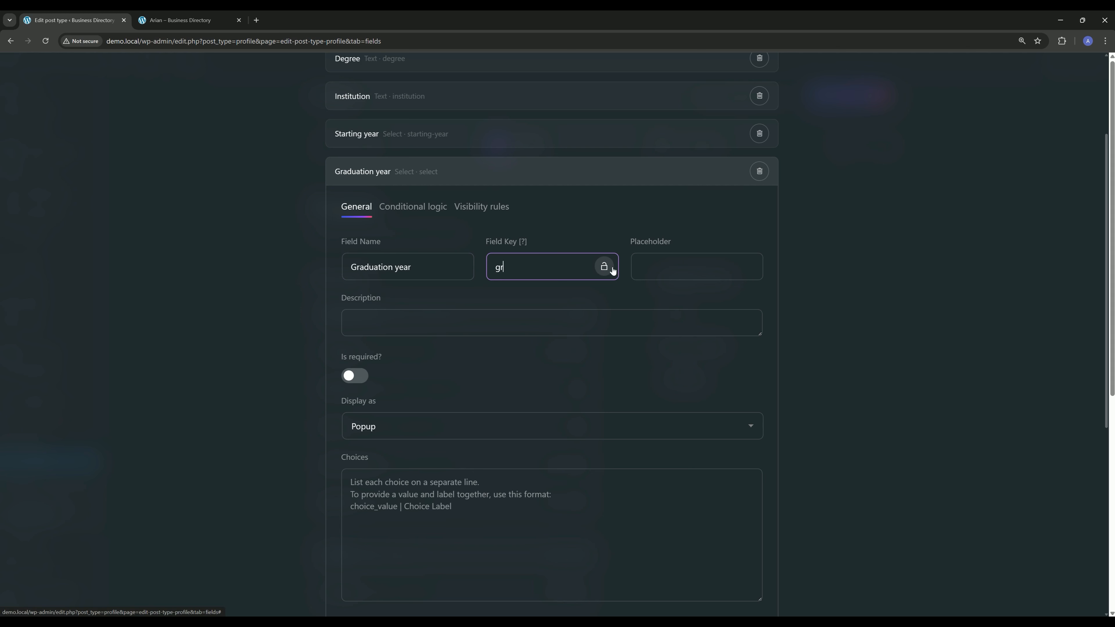
pyautogui.write('aduation-year')
# Step: Fill the Graduation year choices with the same copied year list, 1980 to 2025
pyautogui.scroll(-5, 579, 274)
pyautogui.click(445, 244)
pyautogui.hotkey('ctrl', 'v')
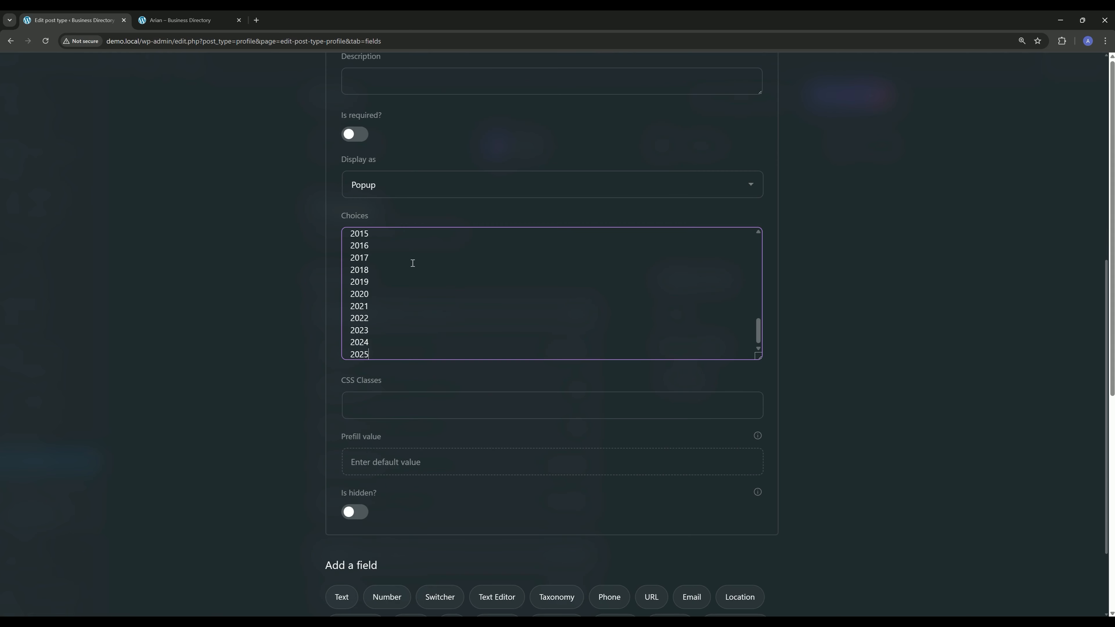
pyautogui.scroll(15, 374, 298)
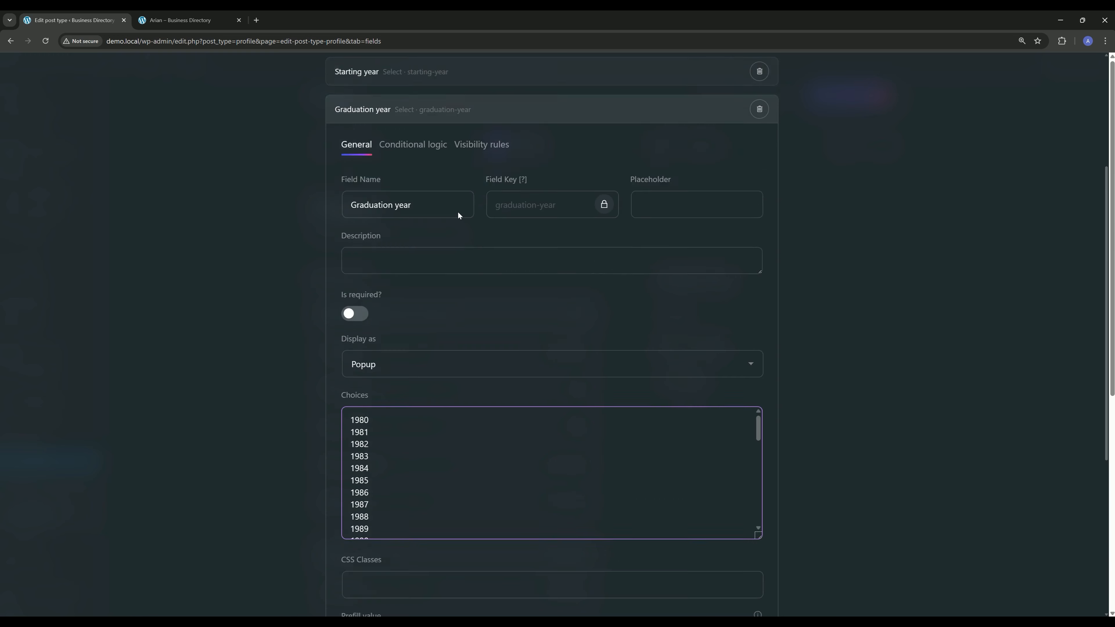
pyautogui.click(412, 178)
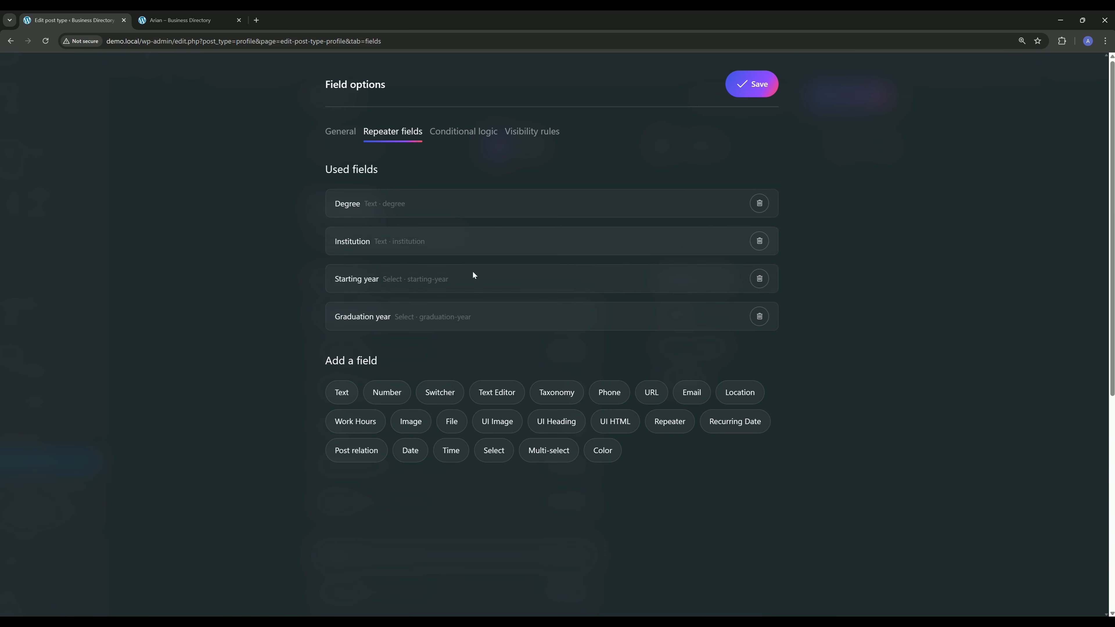
# Step: Set Education's row label and default row label to Degree and its add row label to "Add degree", and save the field options
pyautogui.click(340, 132)
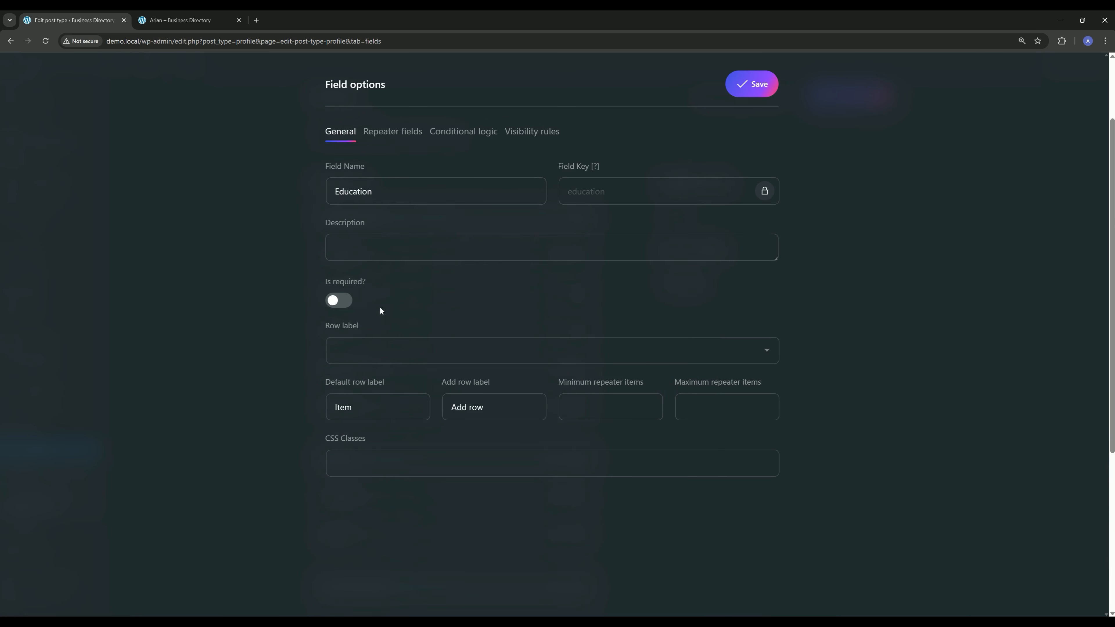
pyautogui.click(362, 359)
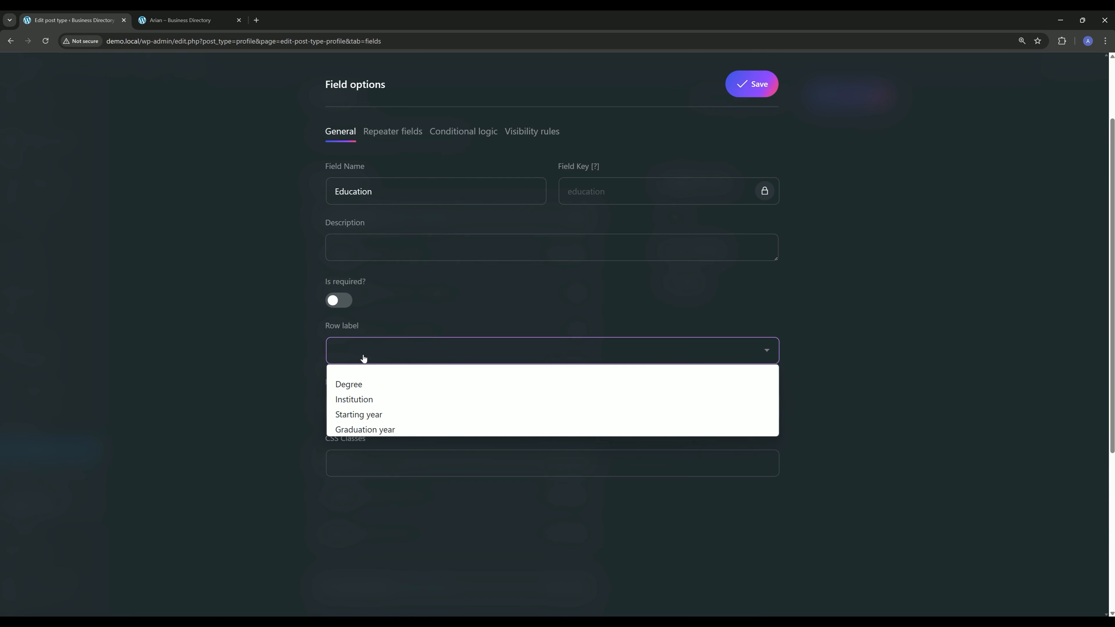
pyautogui.click(359, 385)
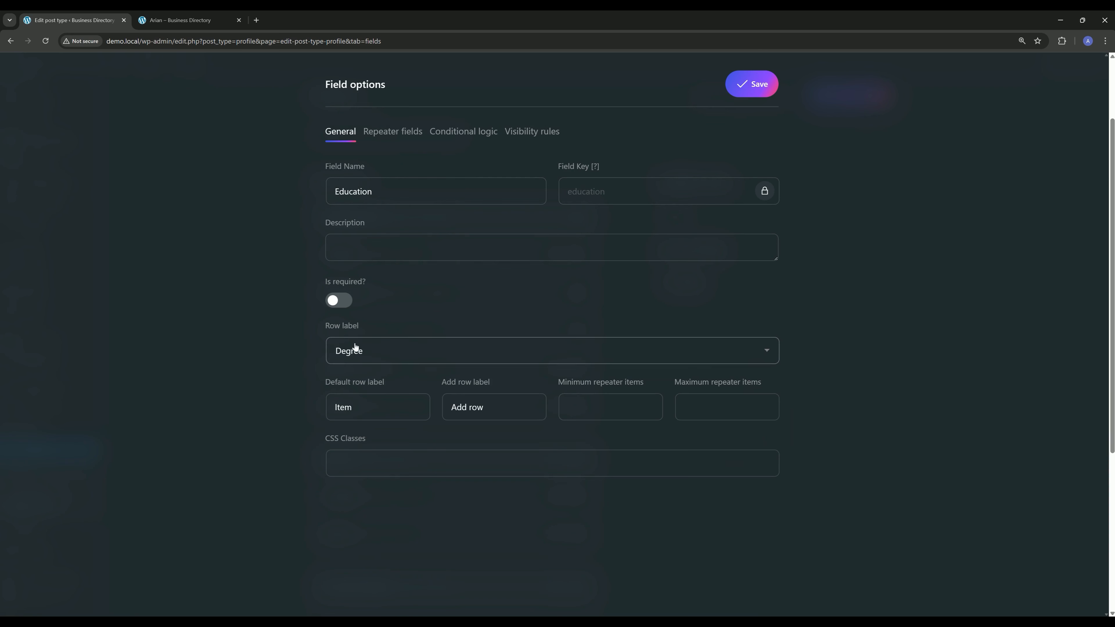
pyautogui.doubleClick(380, 400)
pyautogui.write('Degree')
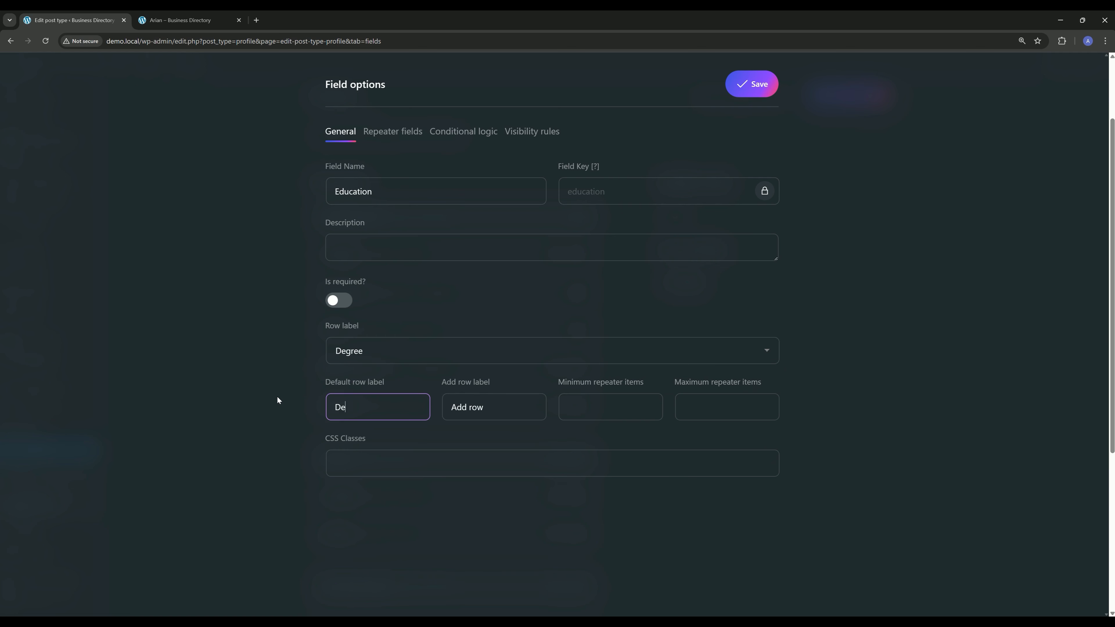
pyautogui.tripleClick(490, 407)
pyautogui.write('A')
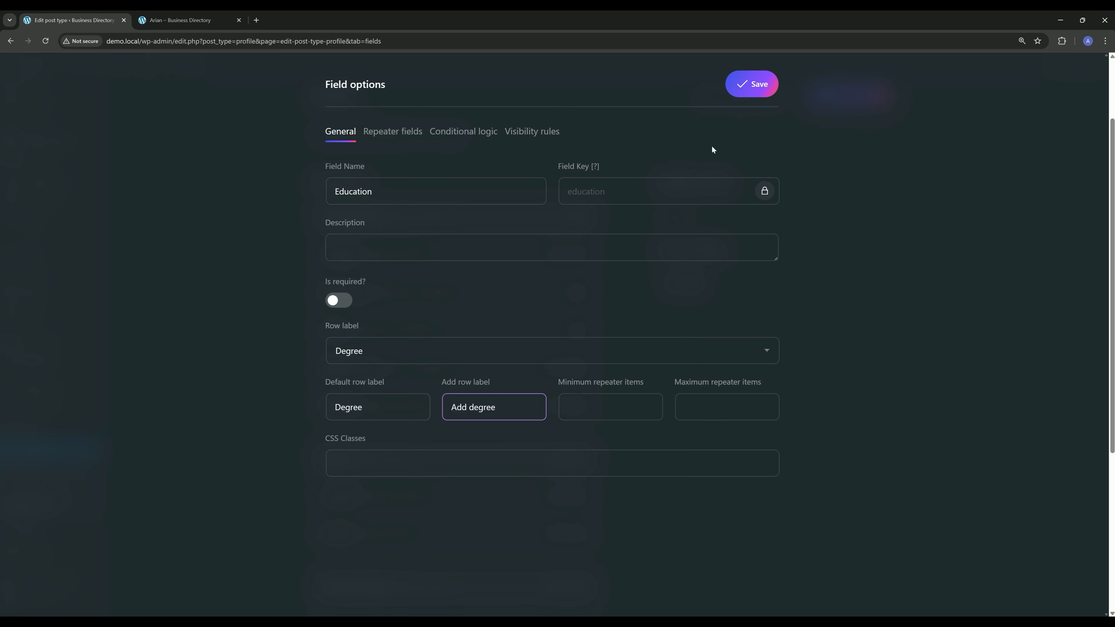
pyautogui.click(746, 83)
# Step: Open the Complete profile edit form from the author's profile page and go to its Education section
pyautogui.click(196, 18)
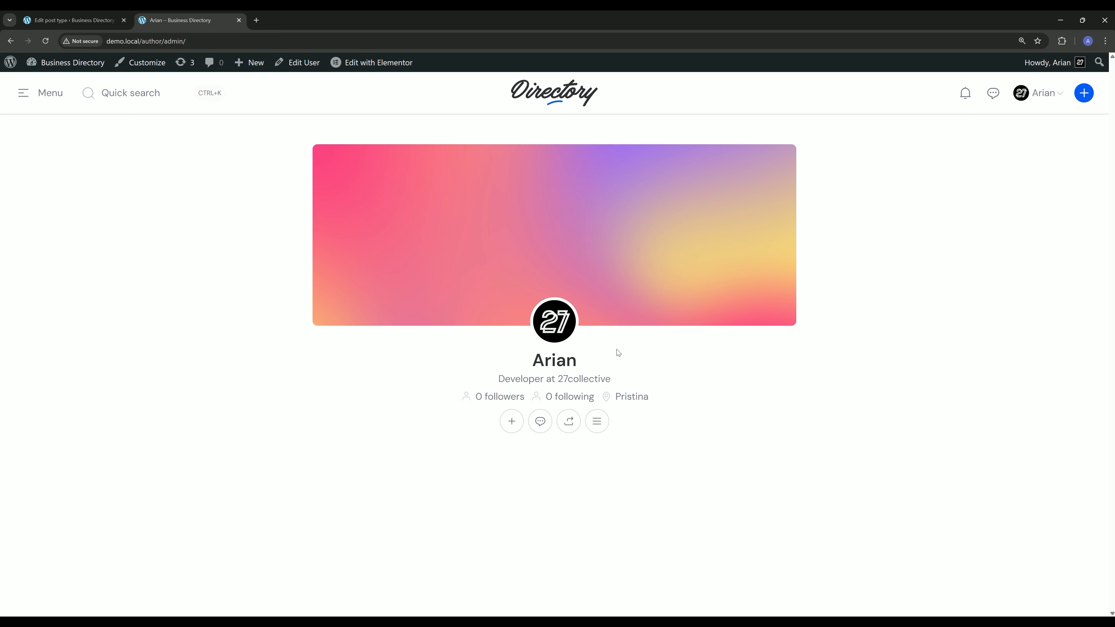
pyautogui.click(597, 422)
pyautogui.click(549, 457)
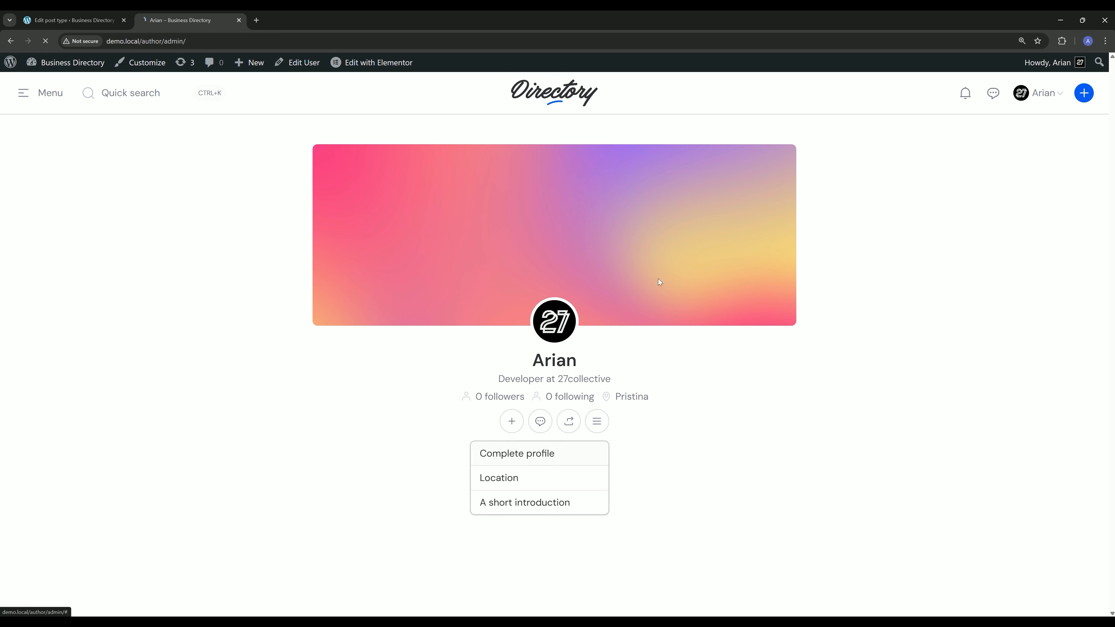
pyautogui.scroll(-3, 321, 211)
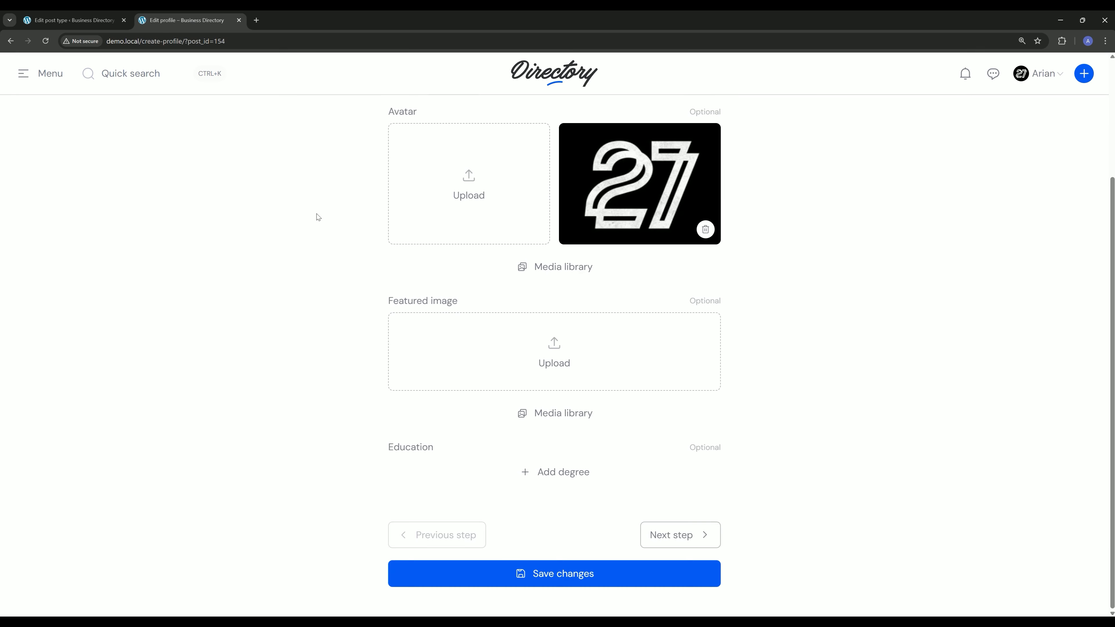
# Step: Add a degree row under Education and try out its Degree and Institution inputs
pyautogui.click(519, 478)
pyautogui.scroll(-5, 527, 351)
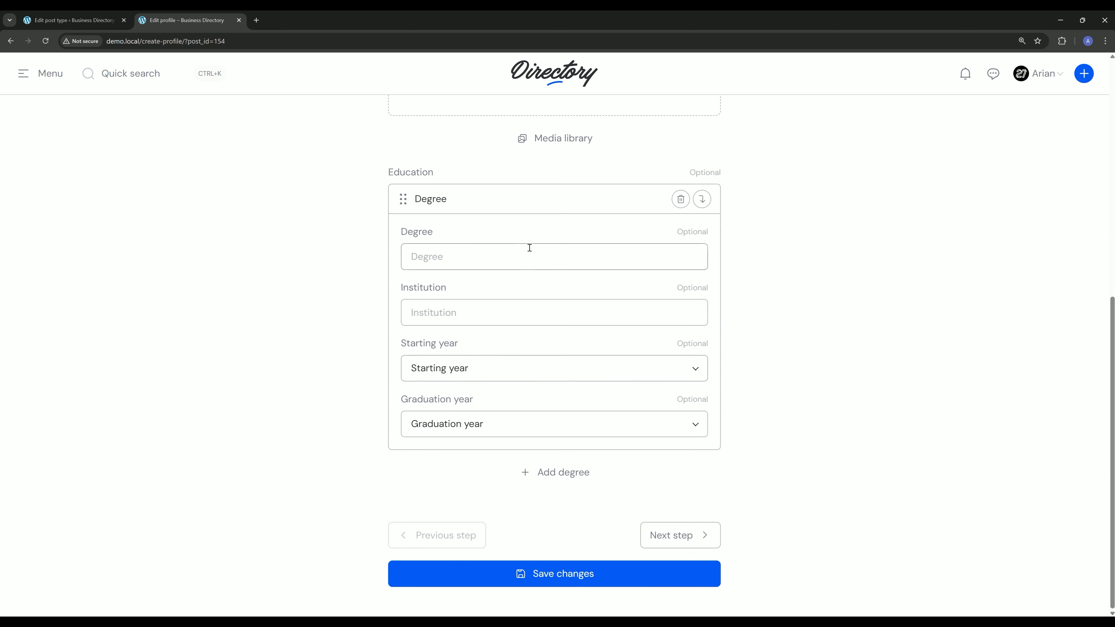
pyautogui.click(455, 253)
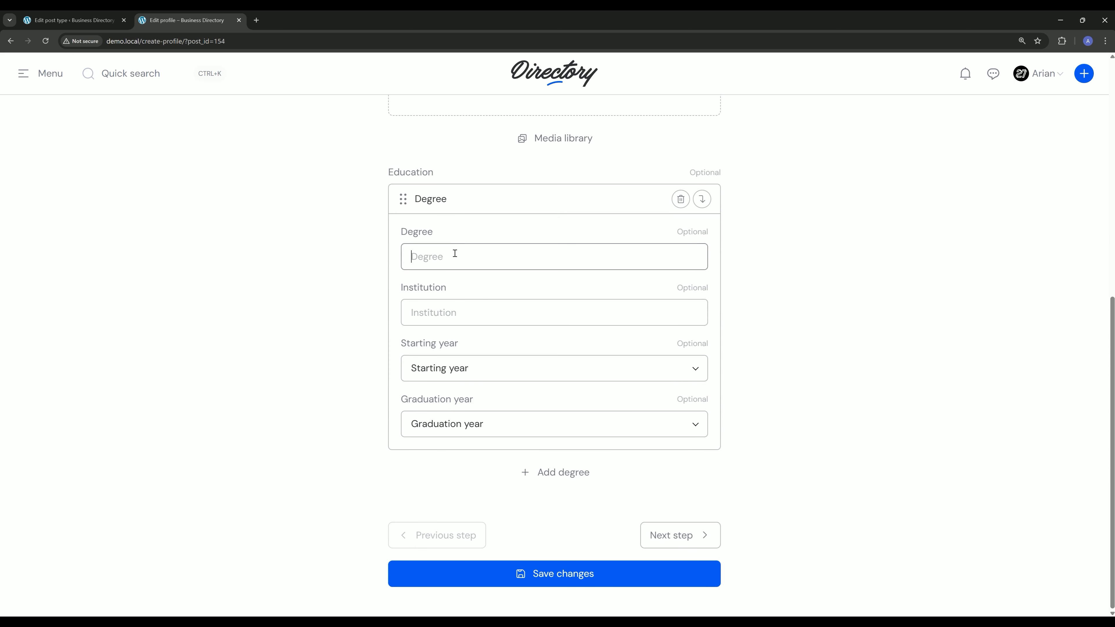
pyautogui.click(438, 313)
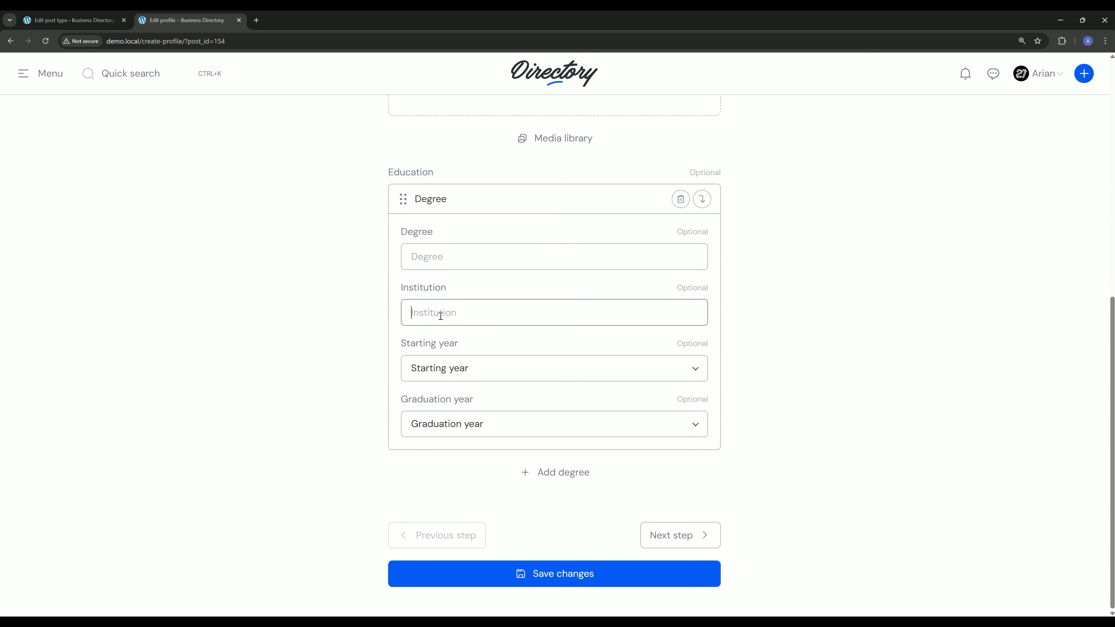
# Step: Try out the Starting year and Graduation year selectors in the degree row, and test collapsing and expanding the row
pyautogui.click(445, 372)
pyautogui.click(445, 372)
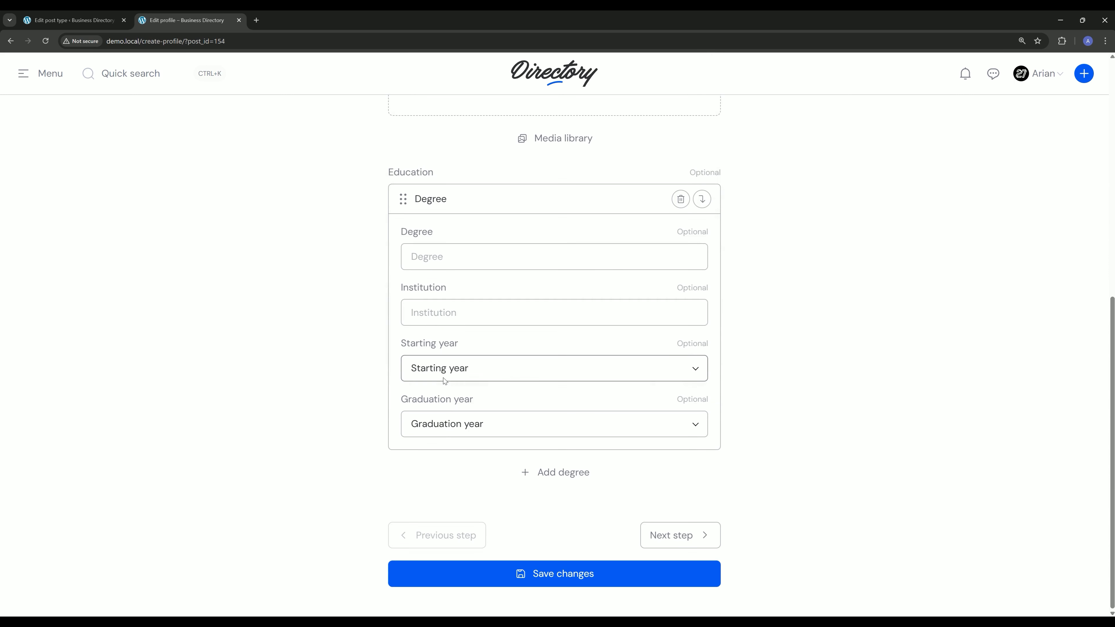
pyautogui.click(457, 415)
pyautogui.click(542, 416)
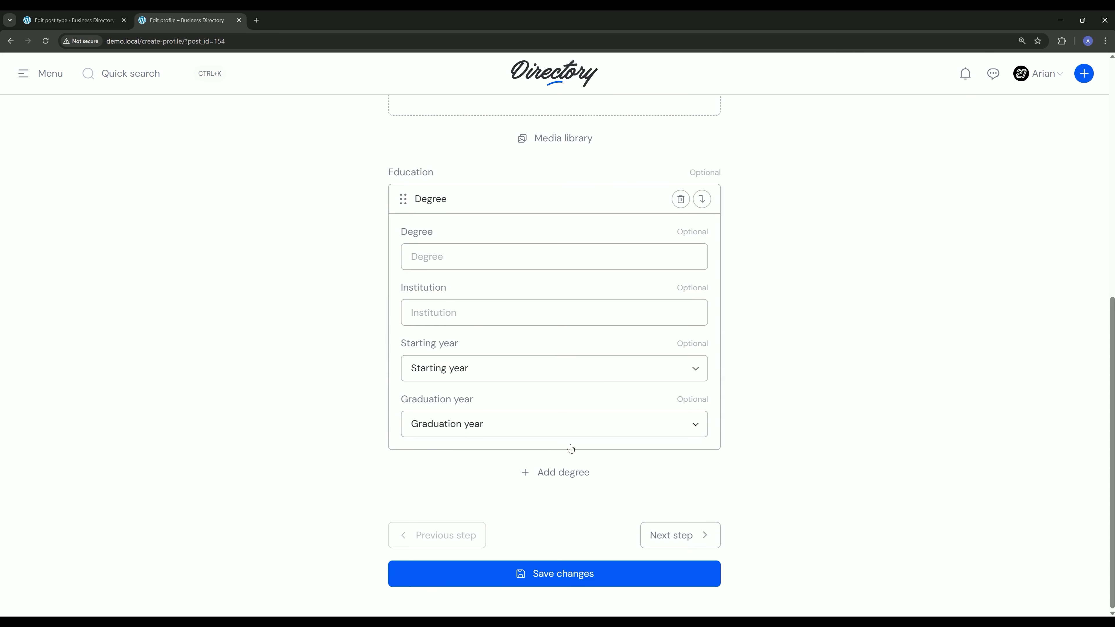
pyautogui.scroll(2, 503, 312)
pyautogui.click(502, 313)
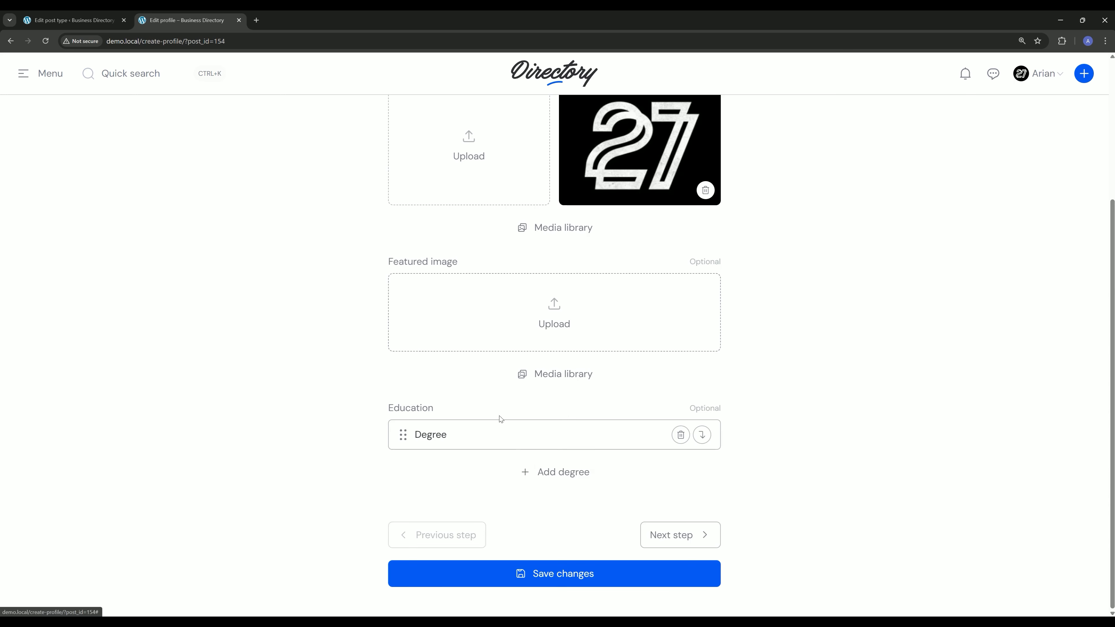
pyautogui.click(529, 472)
pyautogui.scroll(-2, 493, 443)
pyautogui.click(486, 369)
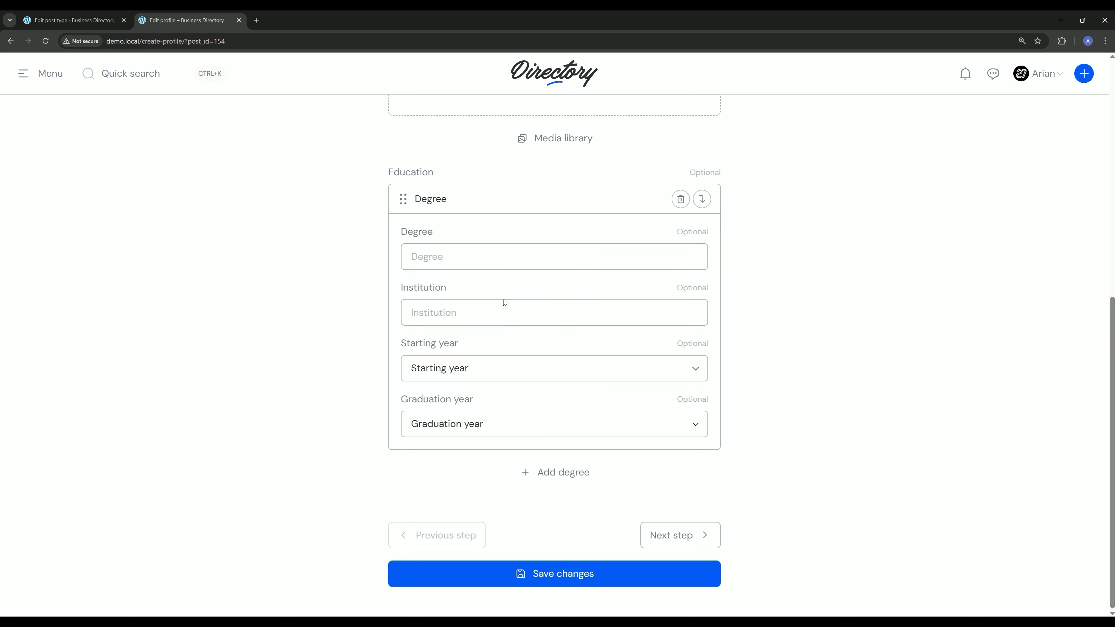
# Step: Return to the Profiles post type's field list and set the CSS class of Education's Degree field to vx-1-2
pyautogui.click(69, 20)
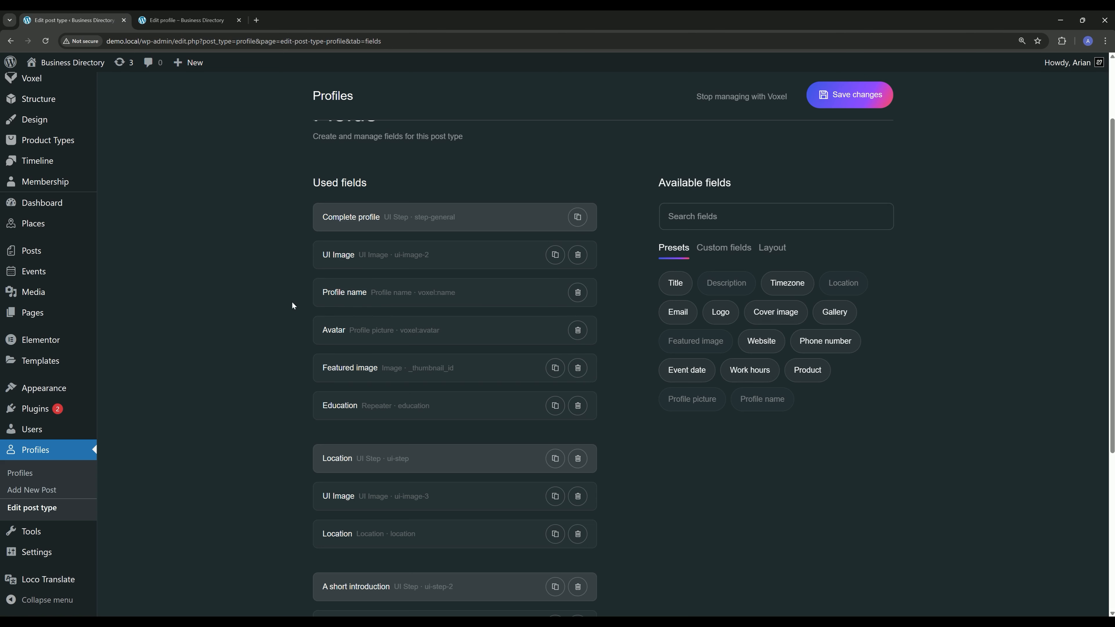
pyautogui.click(409, 409)
pyautogui.click(387, 131)
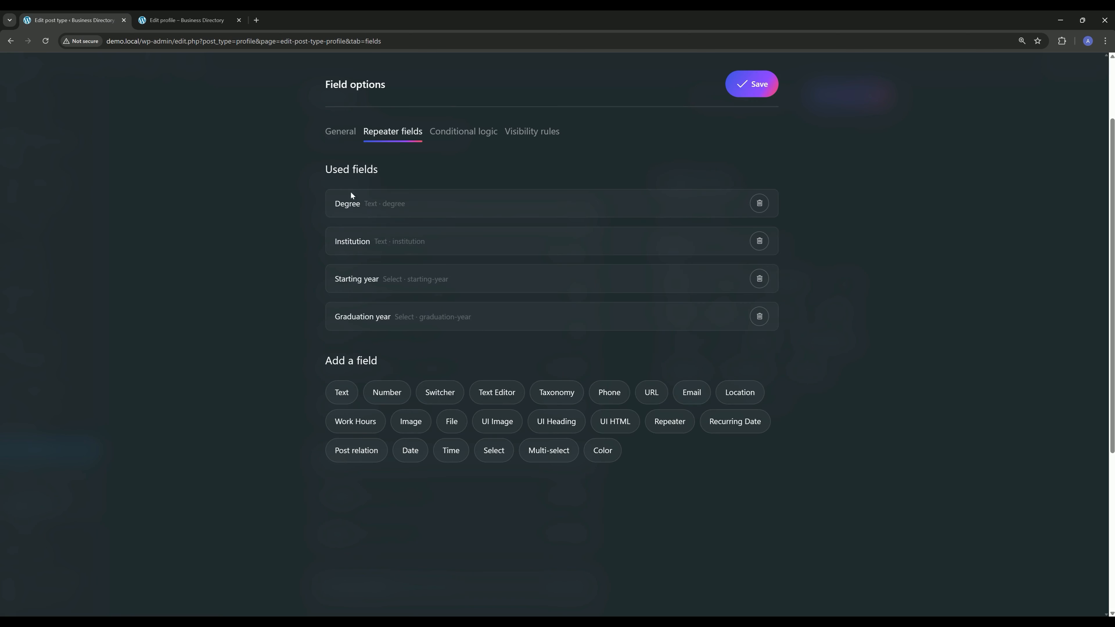
pyautogui.click(390, 202)
pyautogui.scroll(-5, 409, 281)
pyautogui.click(358, 232)
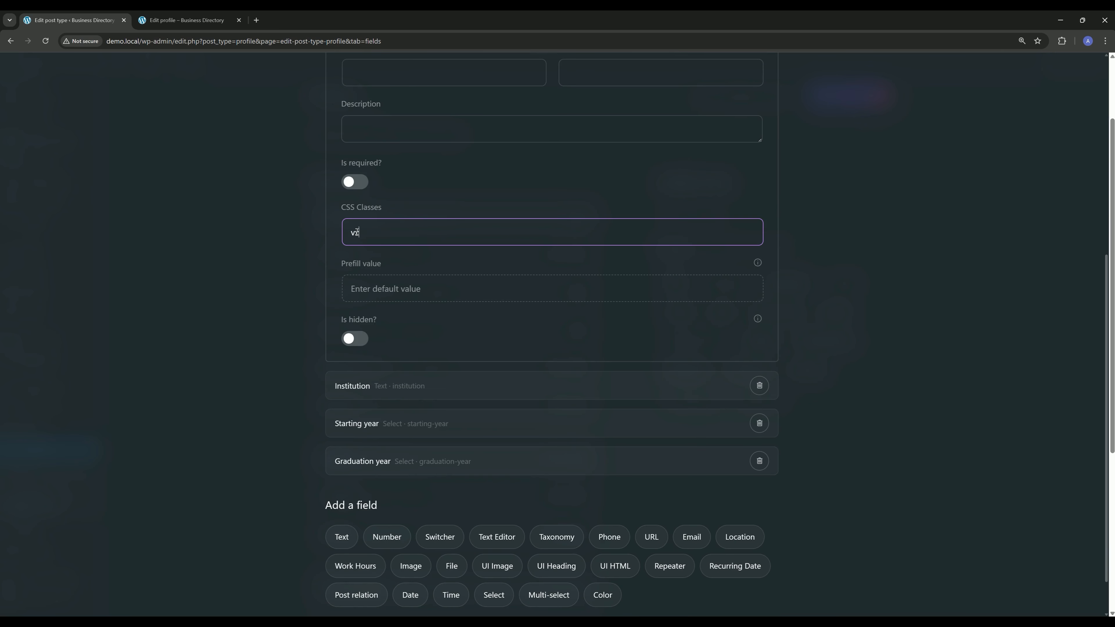
pyautogui.hotkey('ctrl', 'a')
# Step: Give the Institution and Starting year fields of the Education repeater the same CSS class, vx-1-2
pyautogui.click(359, 389)
pyautogui.click(366, 280)
pyautogui.hotkey('ctrl', 'v')
pyautogui.click(343, 425)
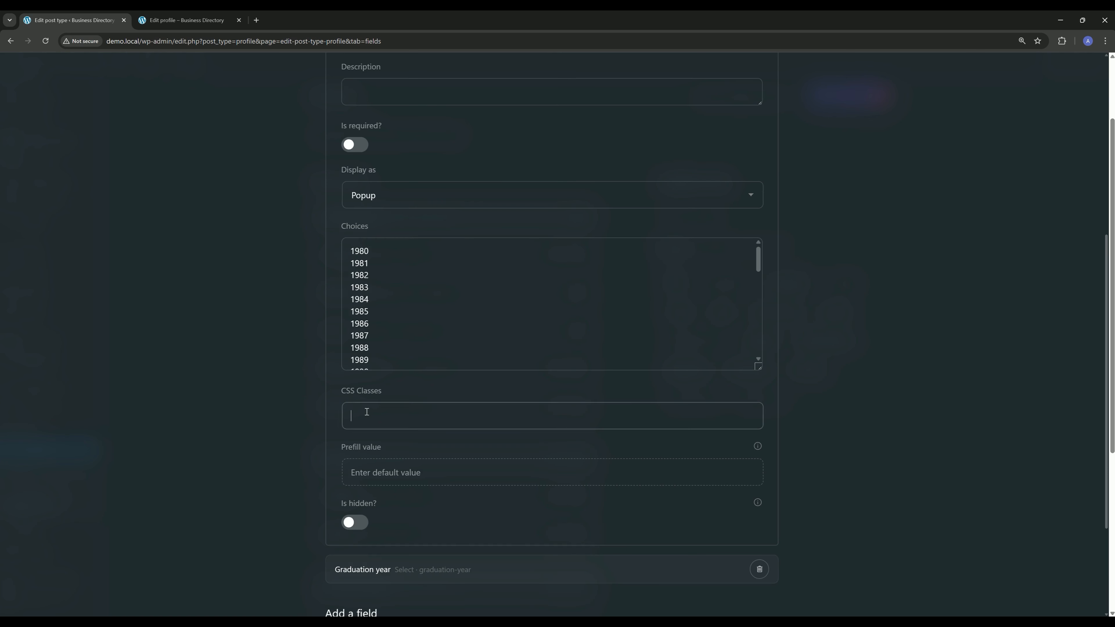
pyautogui.hotkey('ctrl', 'v')
# Step: Set the Graduation year field's CSS class to vx-1-2, and save the field options and the post type
pyautogui.click(397, 569)
pyautogui.click(368, 445)
pyautogui.write('vx-1-2')
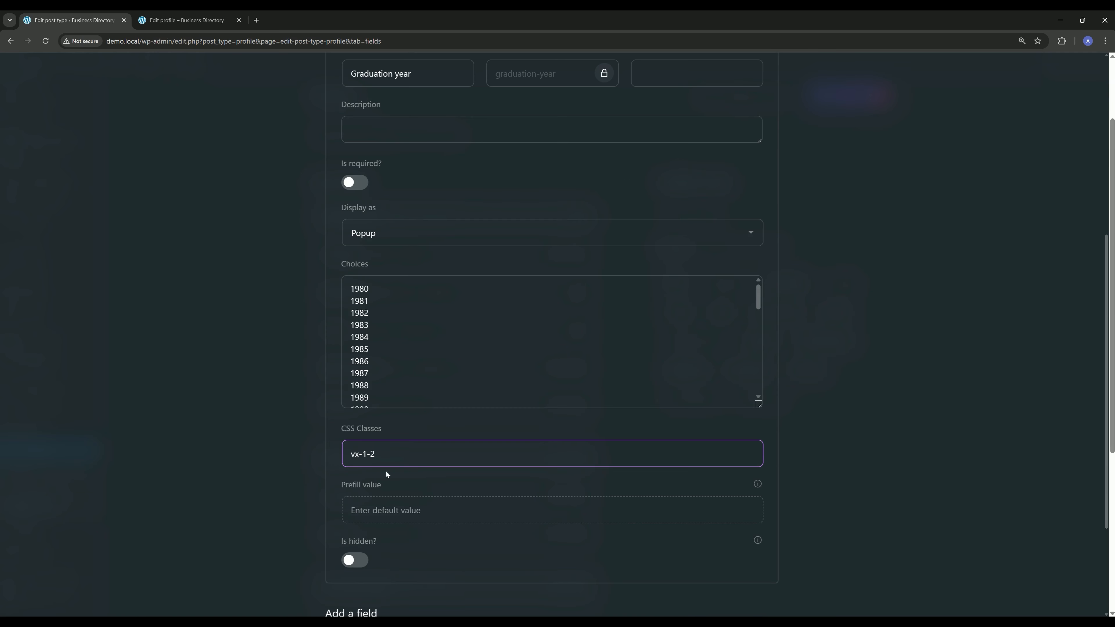
pyautogui.scroll(8, 450, 336)
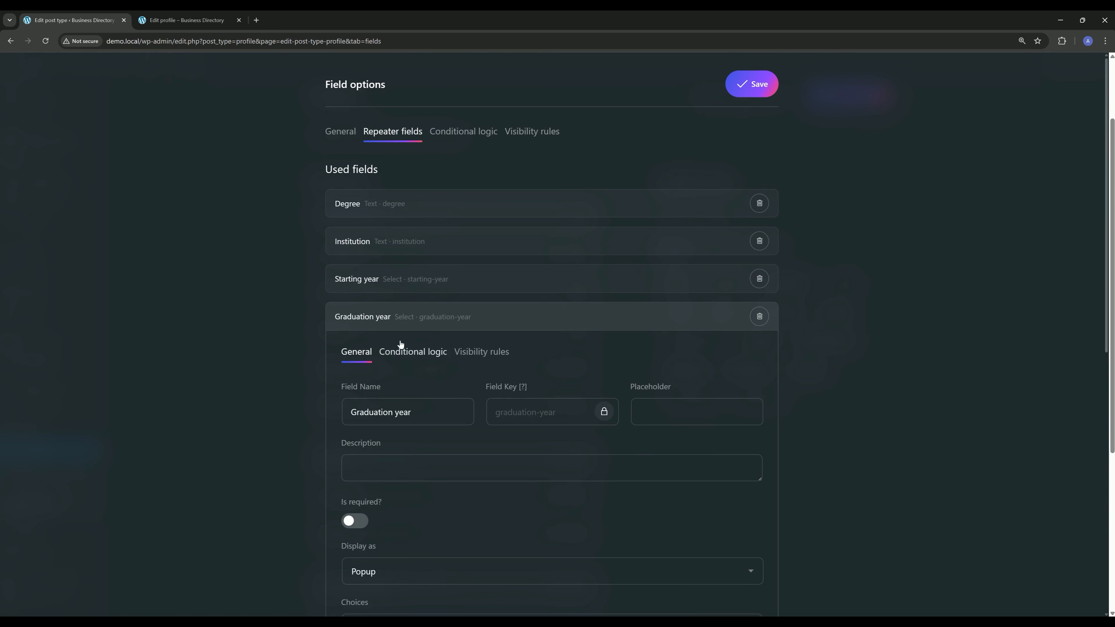
pyautogui.click(423, 317)
pyautogui.click(752, 84)
pyautogui.click(869, 96)
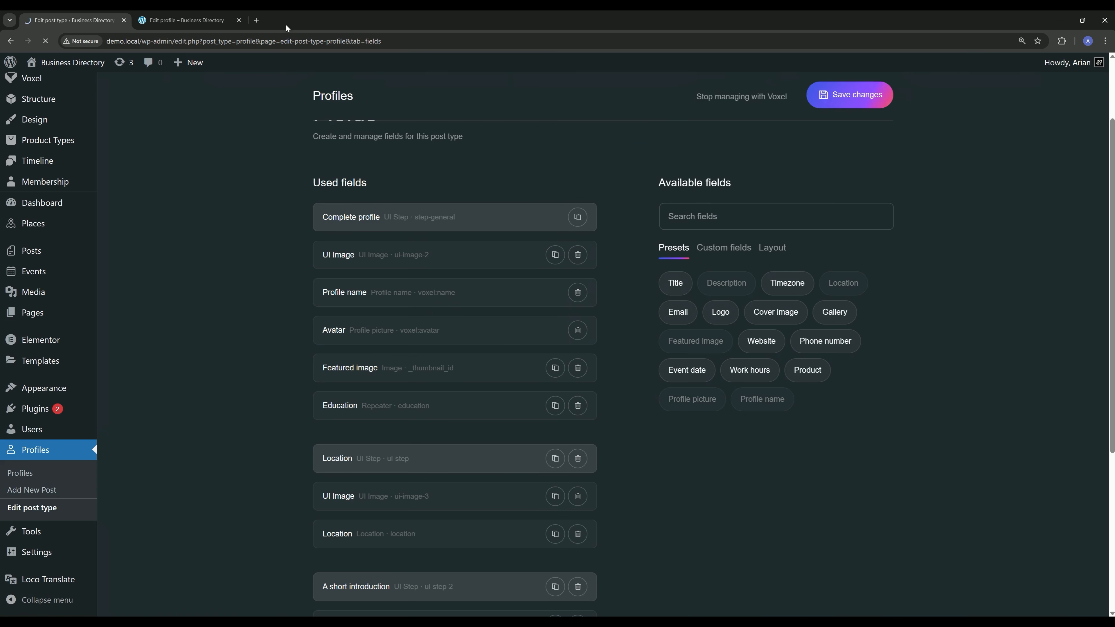
# Step: Add a degree row to Education in the profile edit form, with degree "Computer Science" and institution "Harward"
pyautogui.click(187, 20)
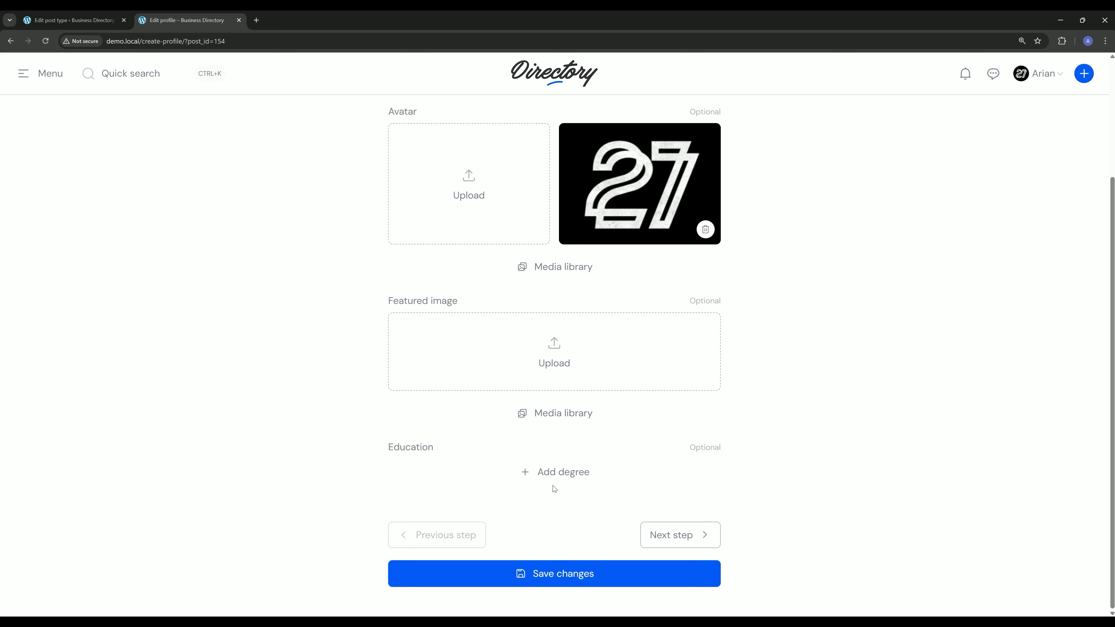
pyautogui.click(555, 471)
pyautogui.scroll(-3, 527, 439)
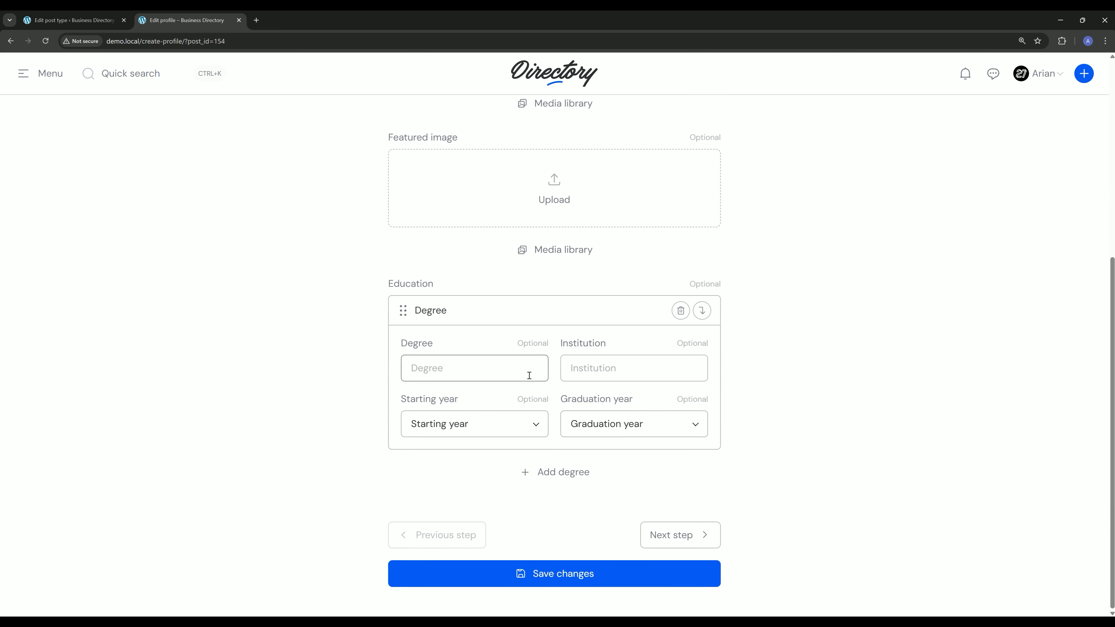
pyautogui.click(462, 371)
pyautogui.write('Computer Science')
pyautogui.click(636, 374)
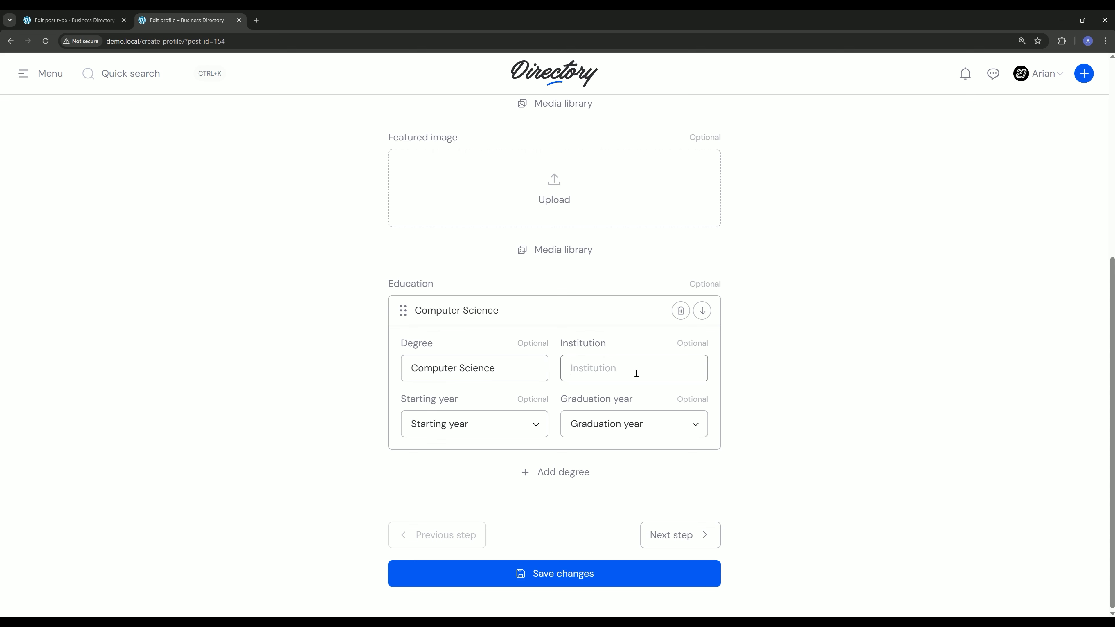
pyautogui.write('Harward')
# Step: Set the Computer Science row's starting year to 1995, pick its graduation year and collapse the row
pyautogui.click(435, 425)
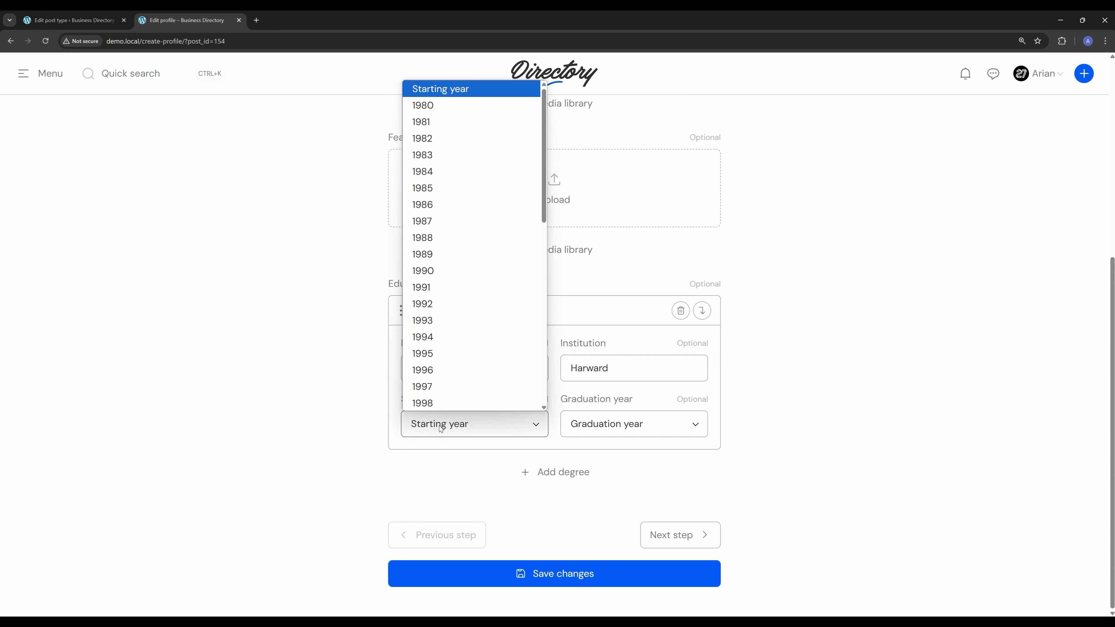
pyautogui.click(440, 356)
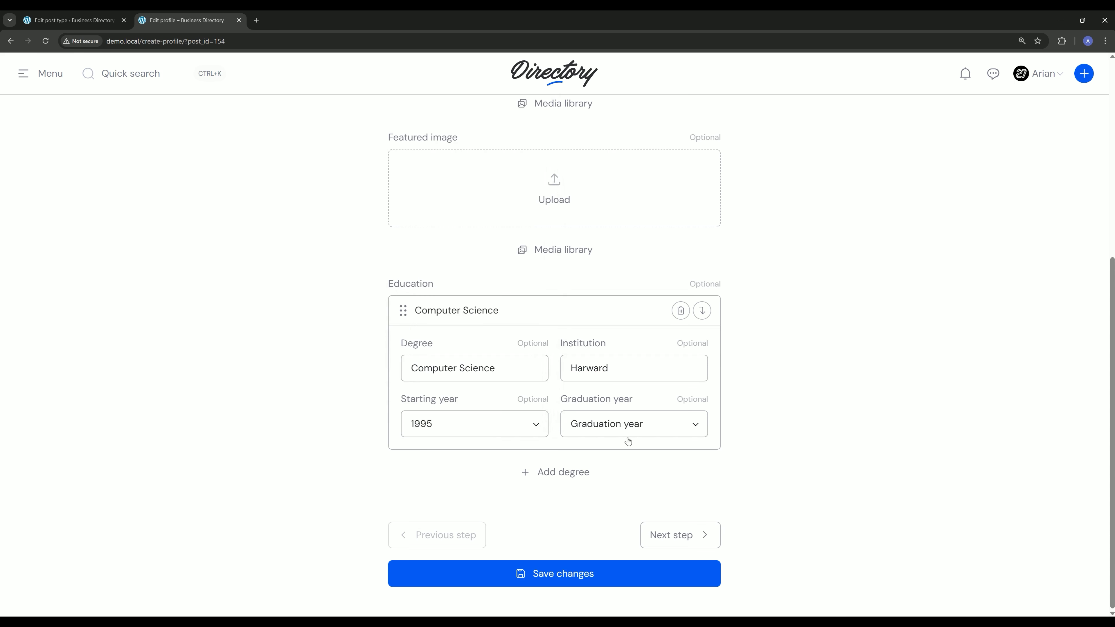
pyautogui.click(628, 425)
pyautogui.scroll(-2, 624, 287)
pyautogui.click(603, 342)
pyautogui.click(505, 319)
# Step: Add a second degree row with degree "Master of Computer Science" and institution "MIT"
pyautogui.click(552, 473)
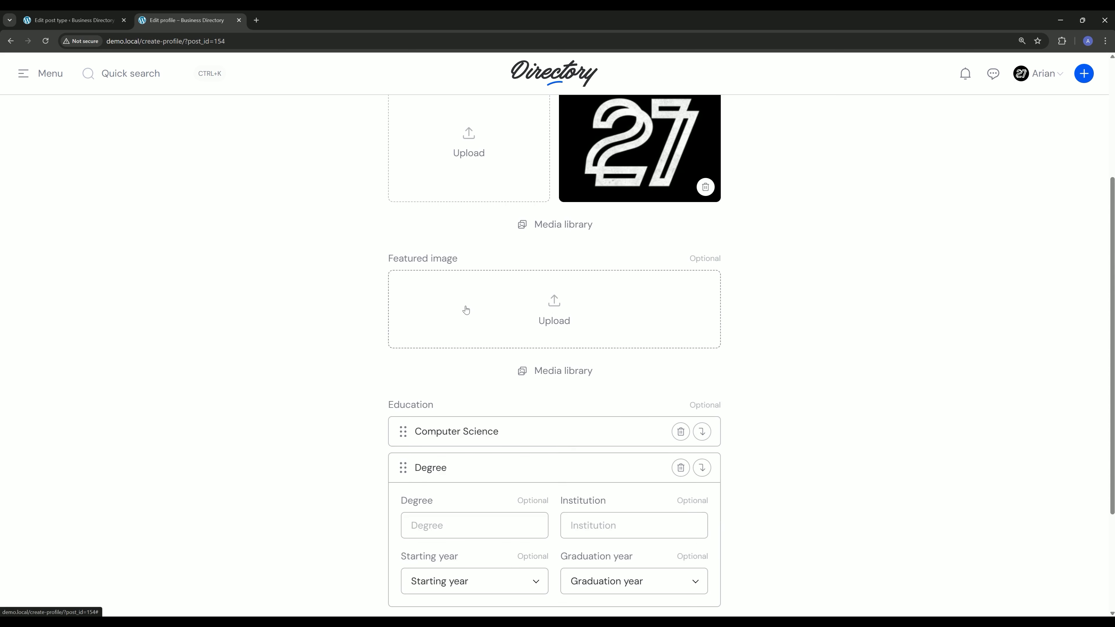
pyautogui.scroll(-3, 462, 316)
pyautogui.click(443, 368)
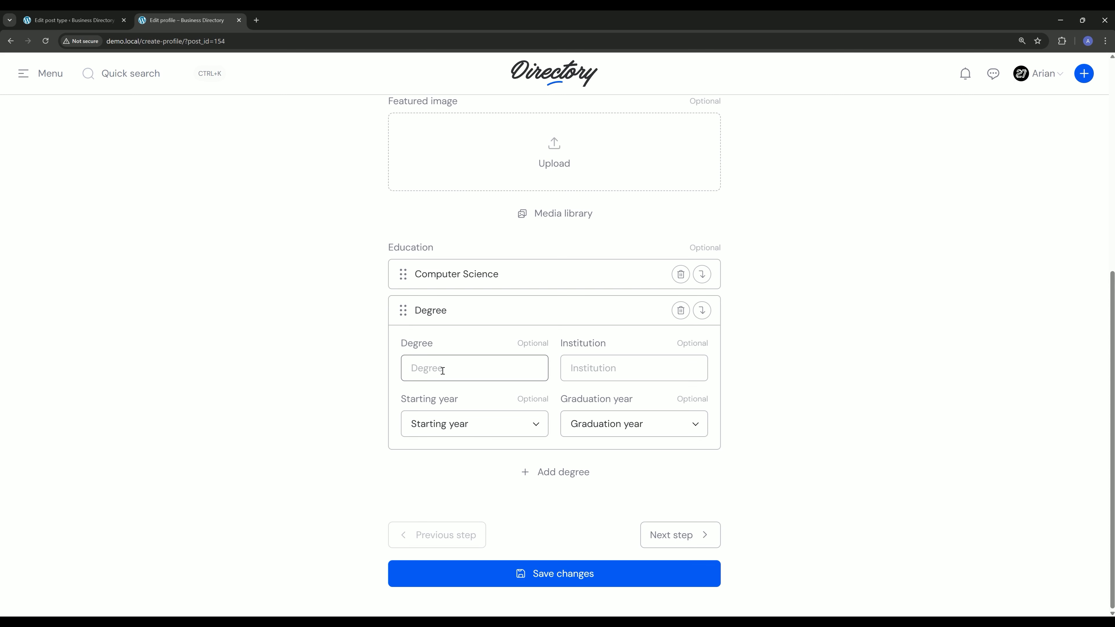
pyautogui.write('Master of Compute')
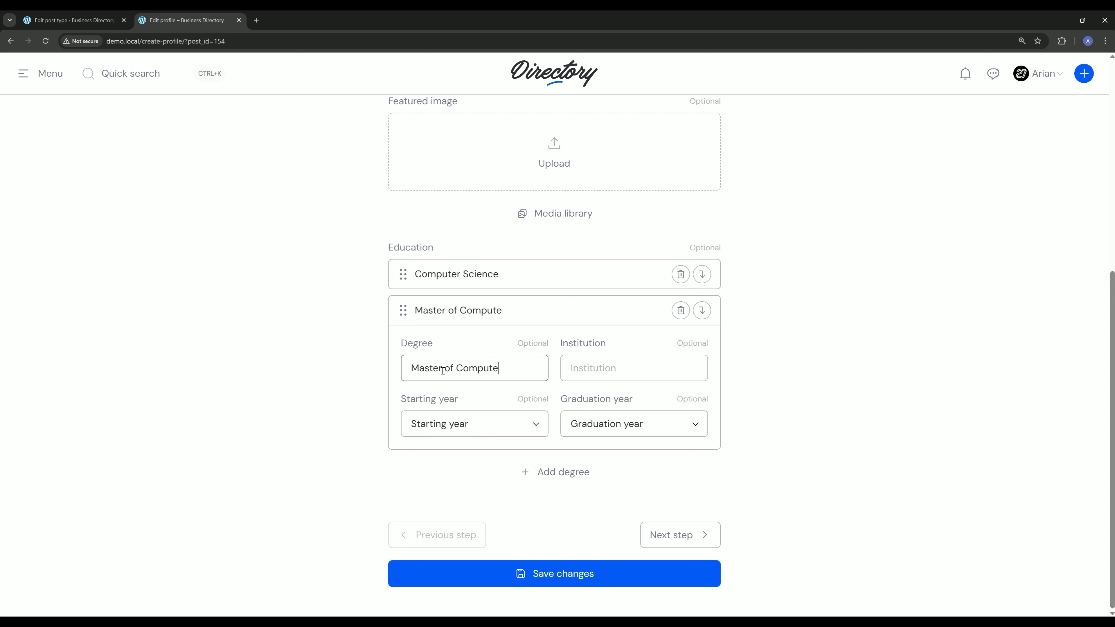
pyautogui.write('r Science')
pyautogui.click(612, 376)
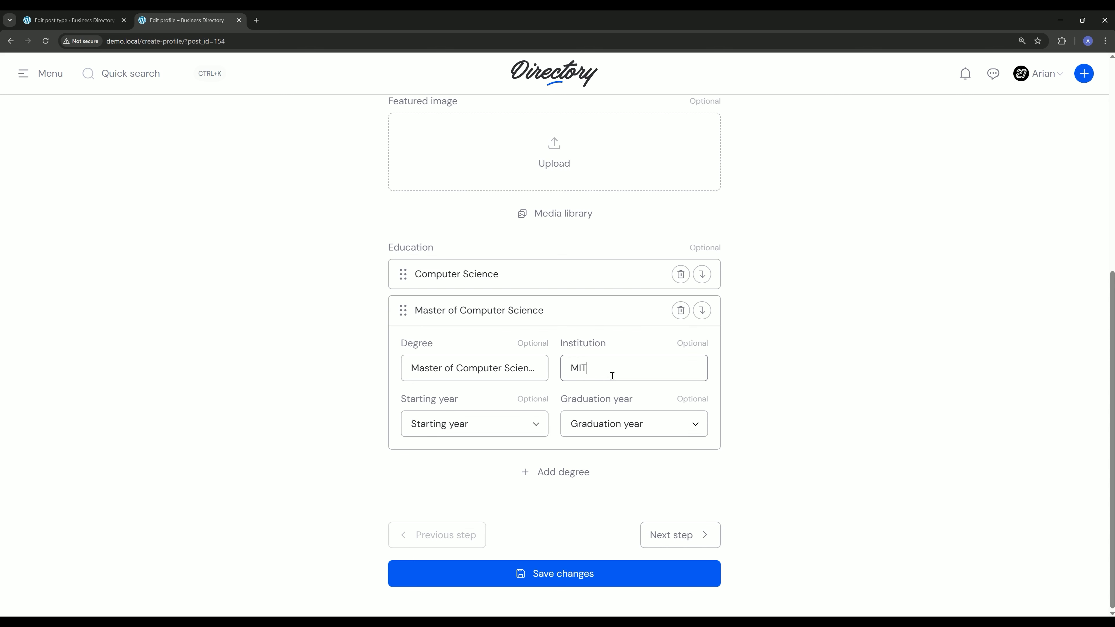
# Step: Set the Master of Computer Science row's starting year to 2003 and graduation year to 2006
pyautogui.click(490, 427)
pyautogui.scroll(-10, 452, 310)
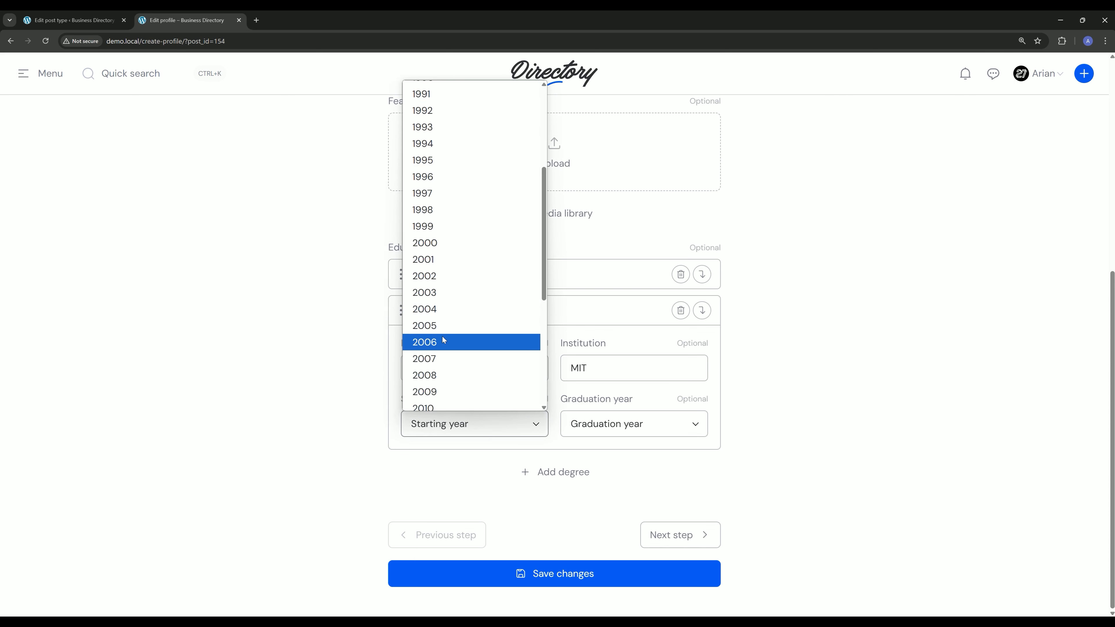
pyautogui.click(435, 293)
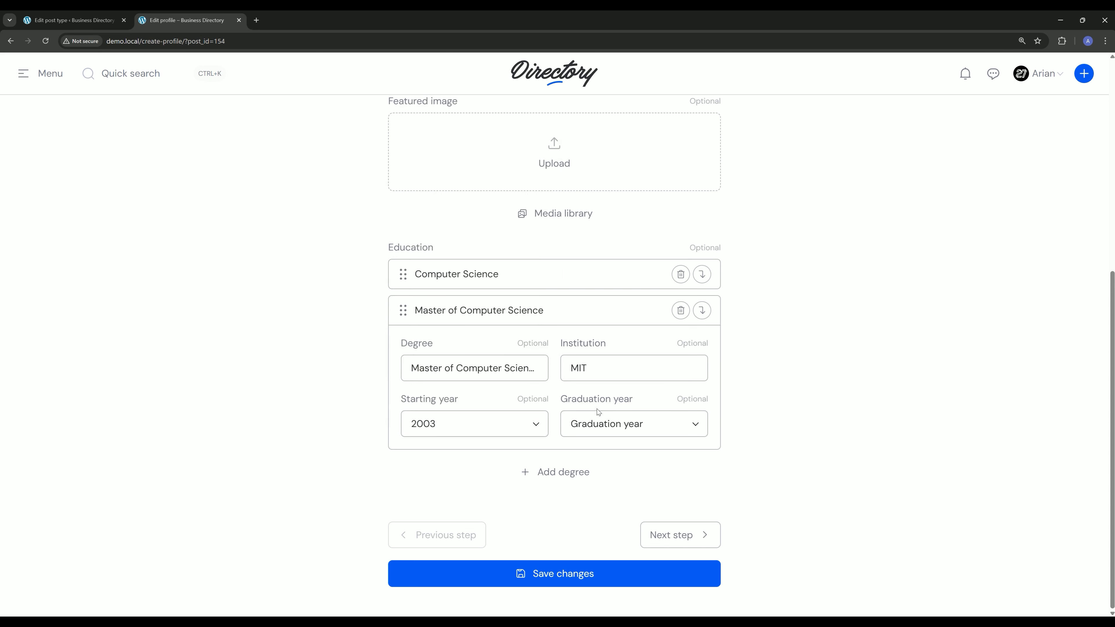
pyautogui.click(608, 415)
pyautogui.scroll(-10, 615, 320)
pyautogui.scroll(-3, 614, 320)
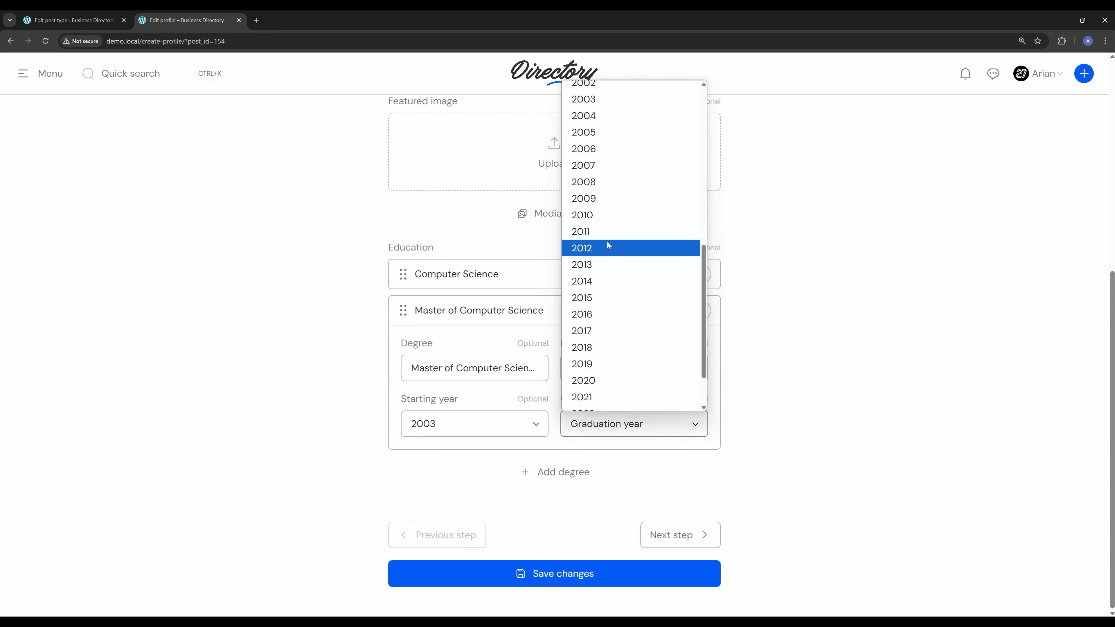
pyautogui.click(602, 152)
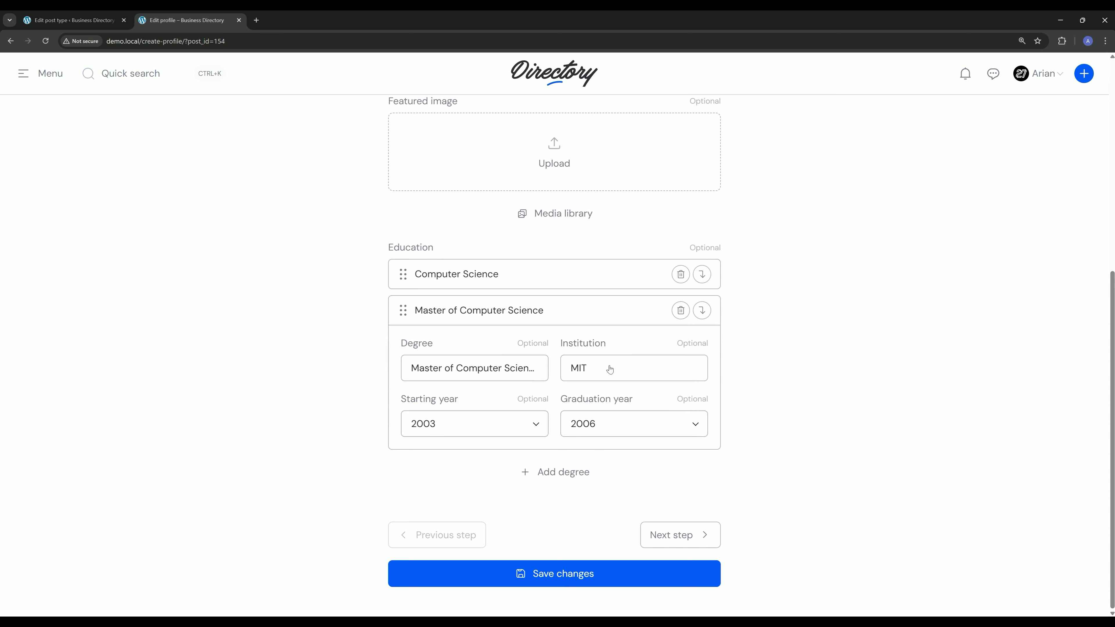
# Step: Collapse the Master of Computer Science row, save the profile changes and view the profile page
pyautogui.click(546, 310)
pyautogui.click(554, 568)
pyautogui.click(558, 247)
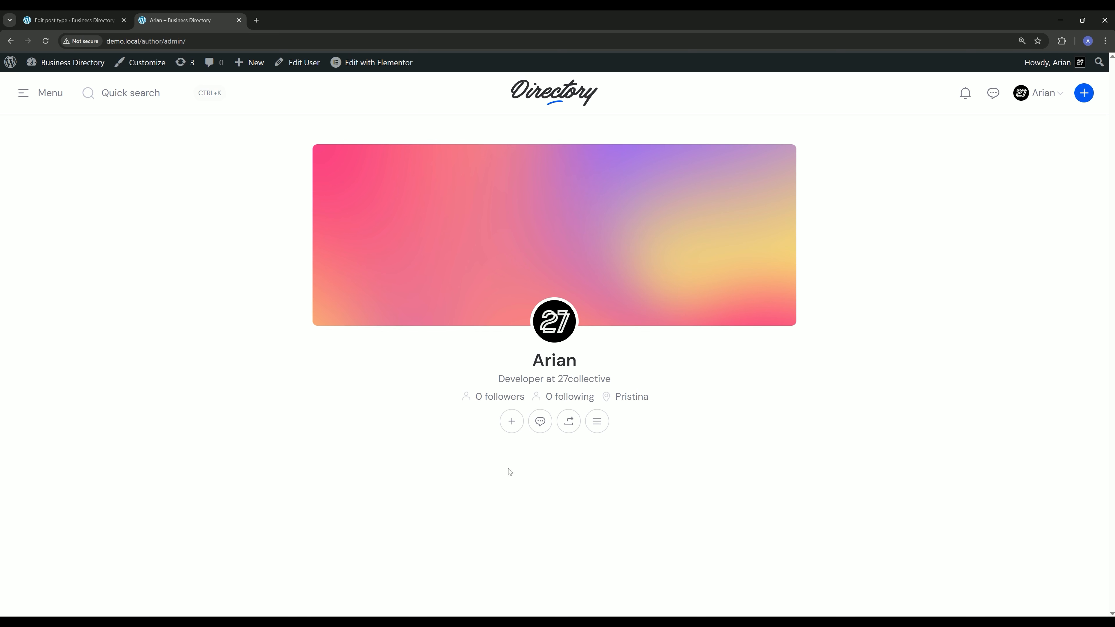
# Step: Open the profile page's Profile Single template in Elementor in a new tab and go to its empty container
pyautogui.moveTo(373, 61)
pyautogui.middleClick(373, 85)
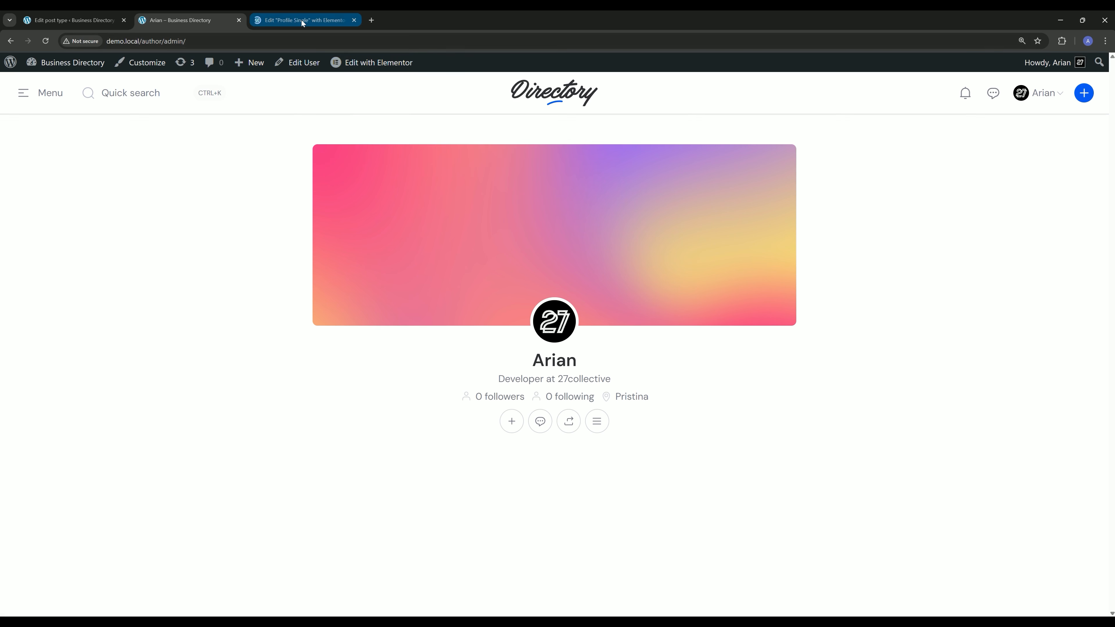
pyautogui.click(302, 23)
pyautogui.scroll(-3, 645, 307)
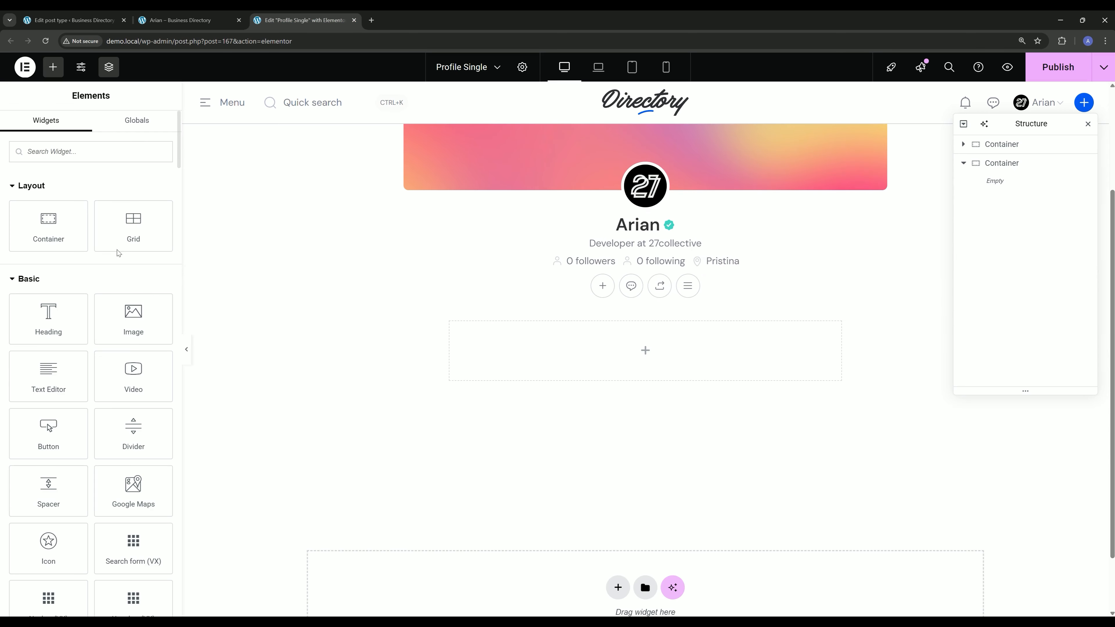
# Step: Add a container inside the empty container below the profile header and rename it "Degree"
pyautogui.moveTo(48, 225); pyautogui.dragTo(614, 356)
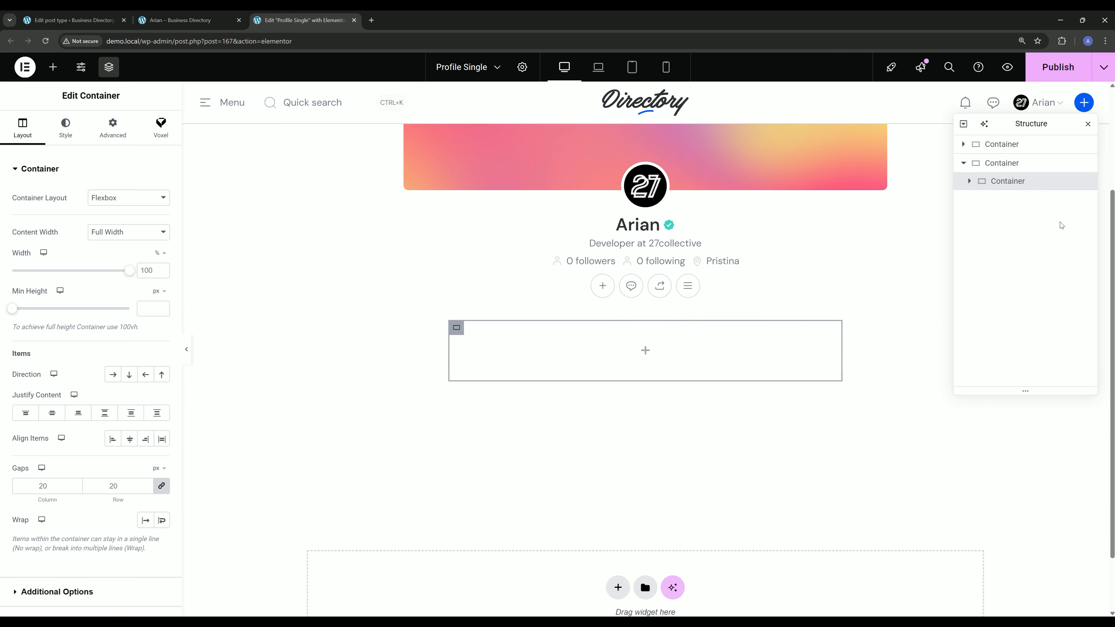
pyautogui.doubleClick(1004, 182)
pyautogui.write('Degree')
pyautogui.press('Return')
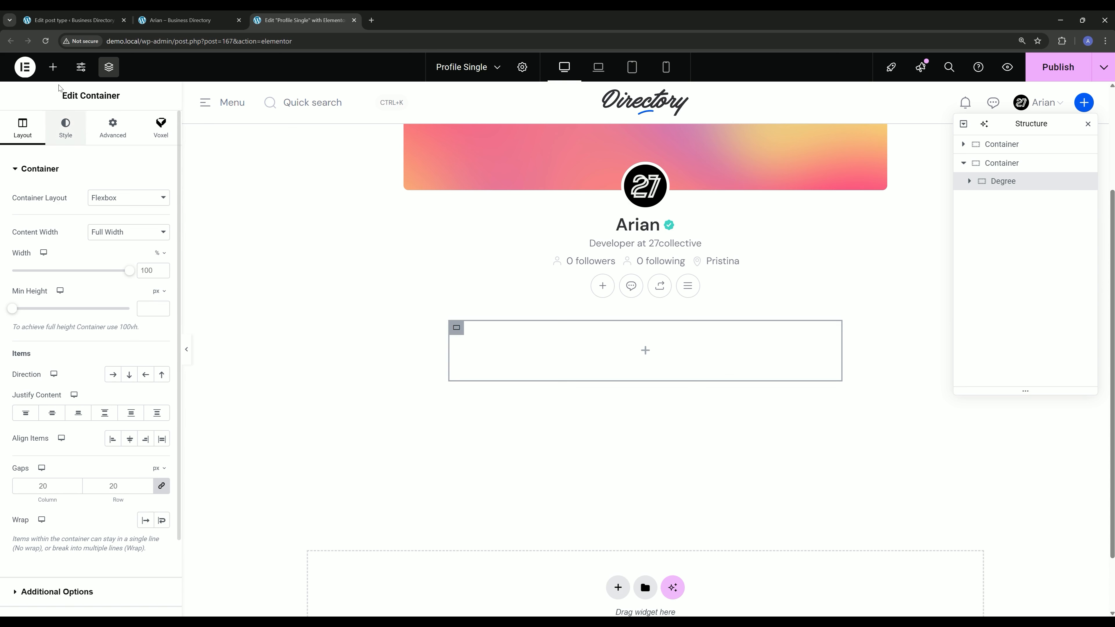
# Step: Add a heading with the HTML tag span to the Degree container and duplicate it
pyautogui.click(53, 67)
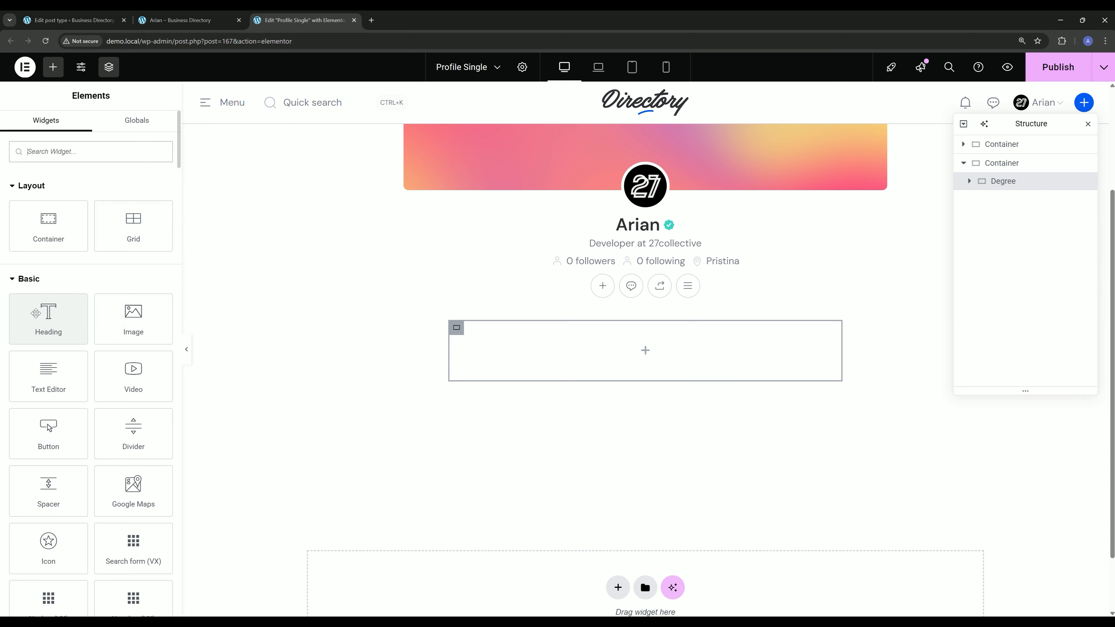
pyautogui.click(47, 324)
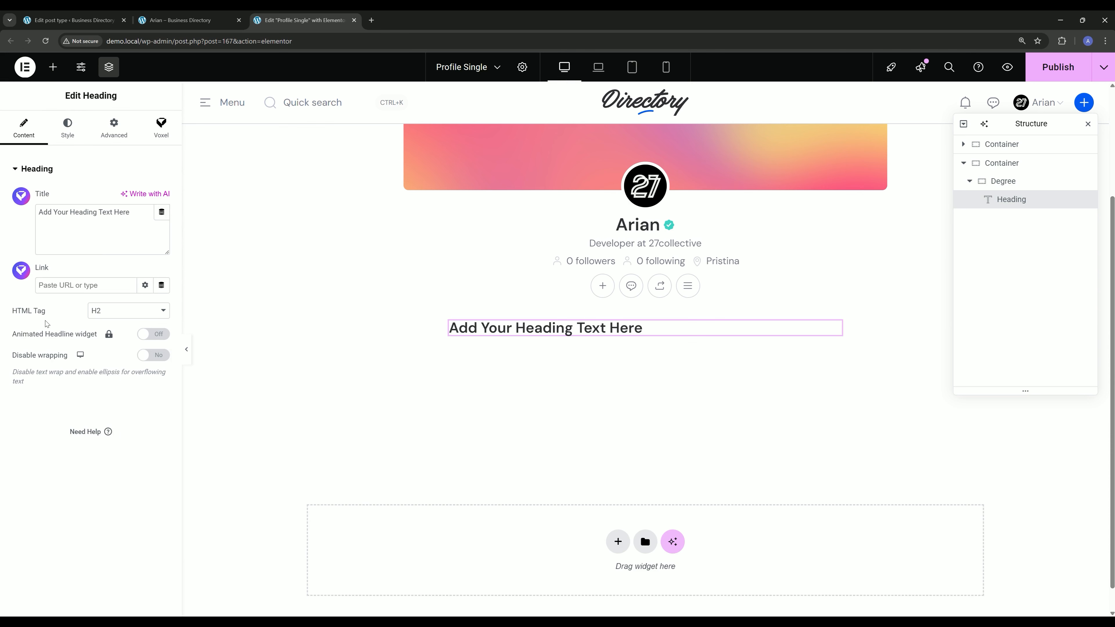
pyautogui.click(115, 315)
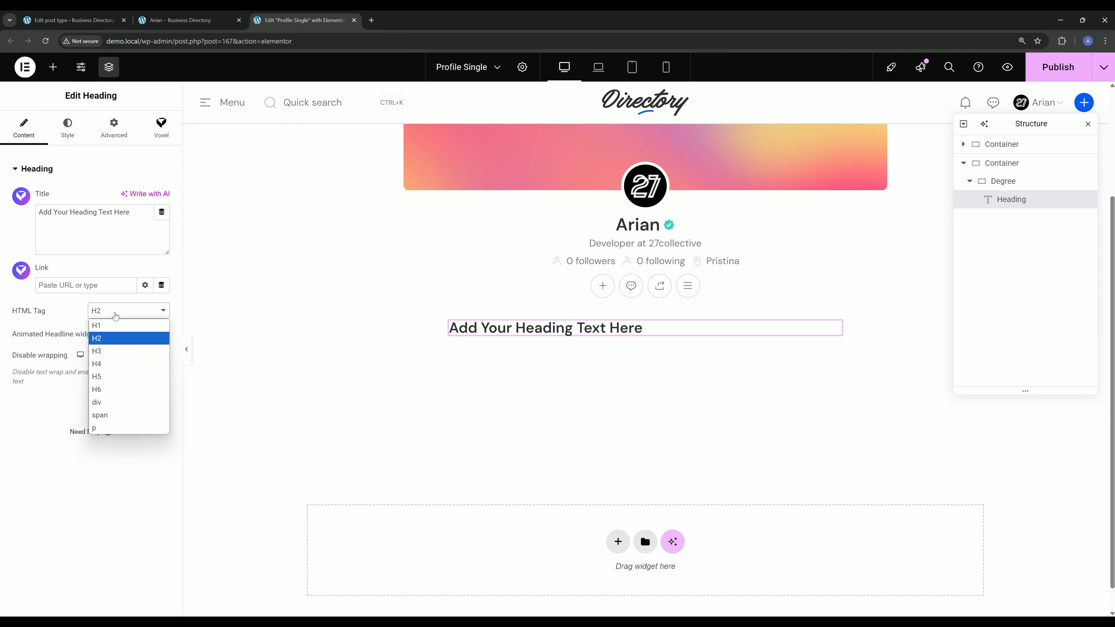
pyautogui.click(108, 419)
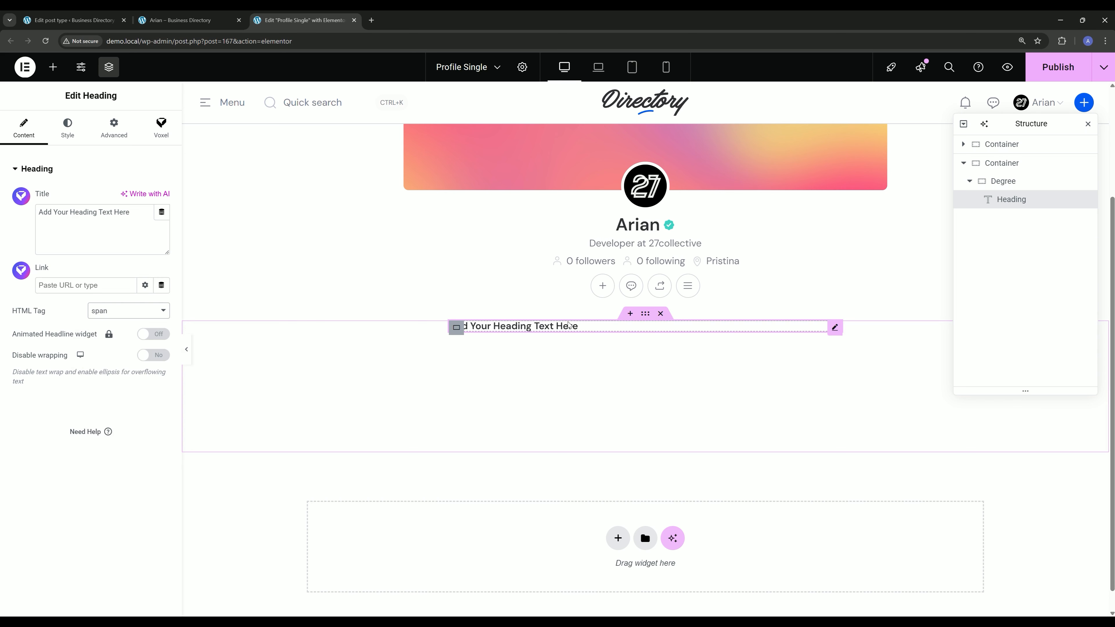
pyautogui.rightClick(554, 334)
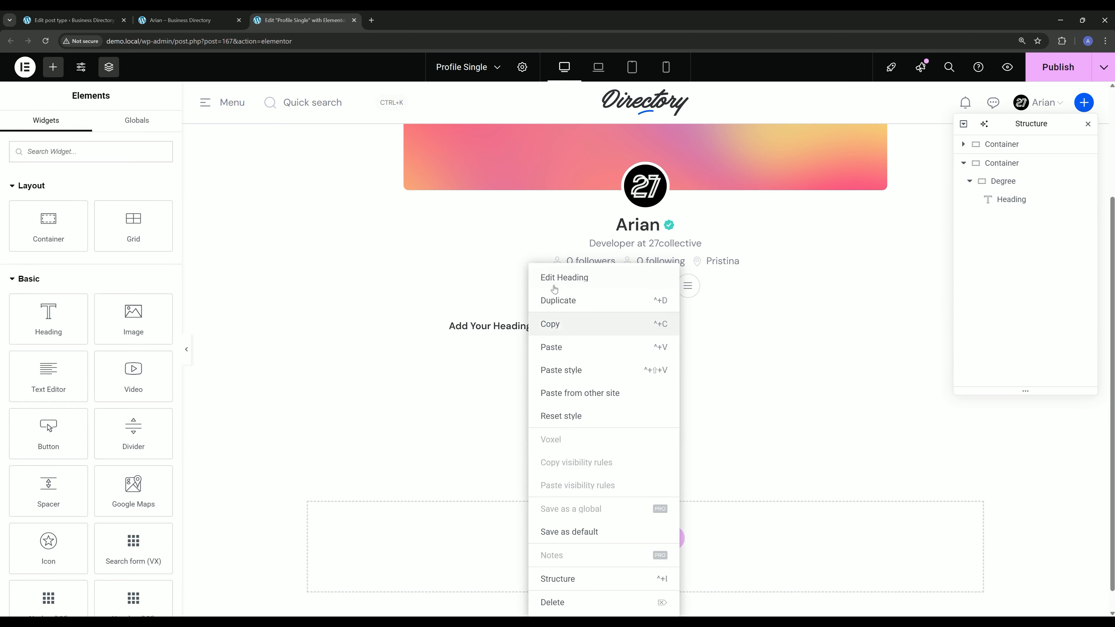
pyautogui.click(553, 308)
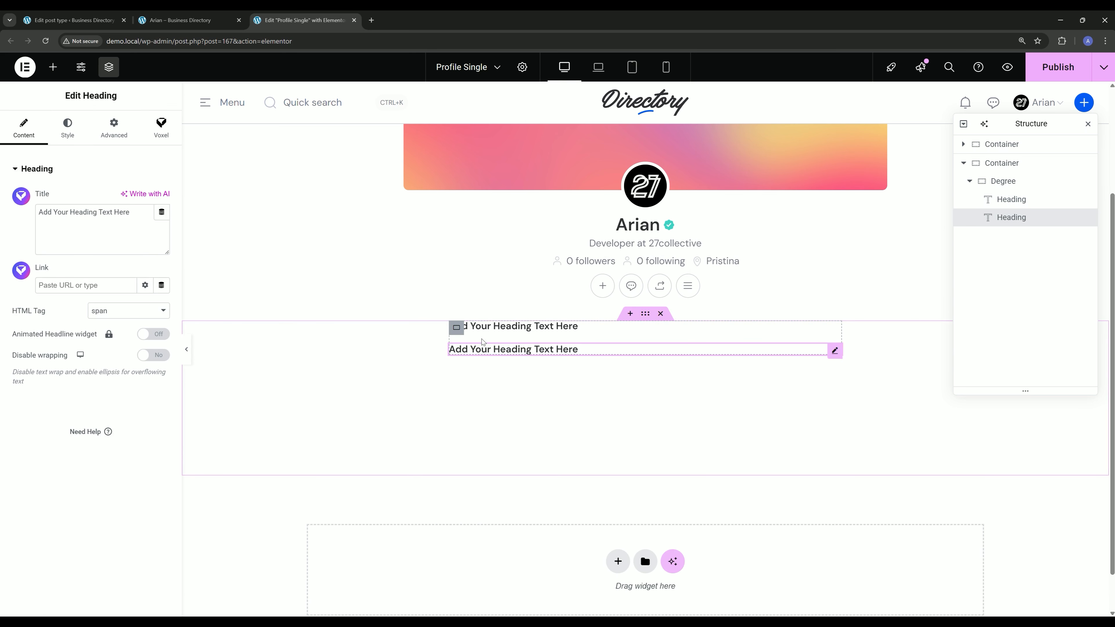
# Step: Add an Icon widget above the two headings in the Degree container and set its icon to a graduation cap
pyautogui.click(53, 67)
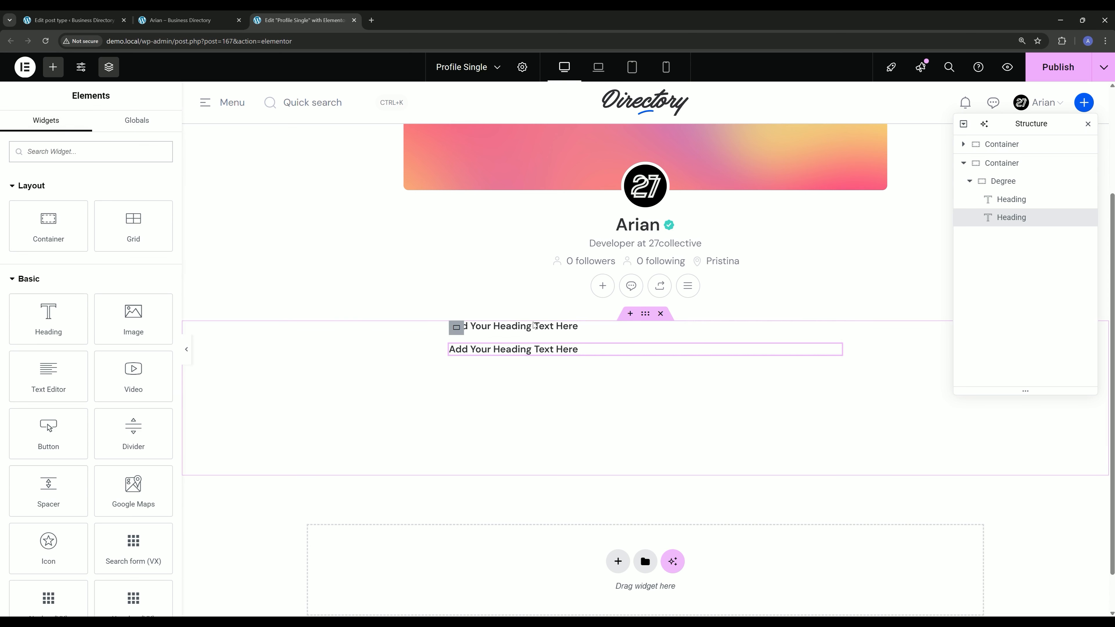
pyautogui.click(48, 150)
pyautogui.write('icon')
pyautogui.moveTo(49, 198); pyautogui.dragTo(520, 327)
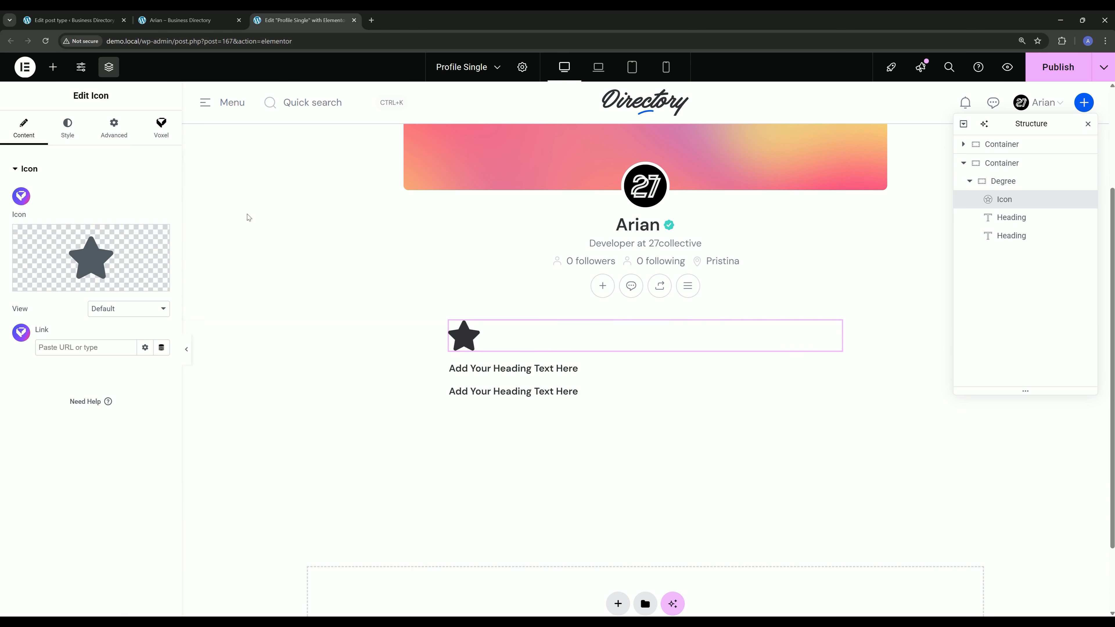
pyautogui.click(141, 287)
pyautogui.click(1058, 581)
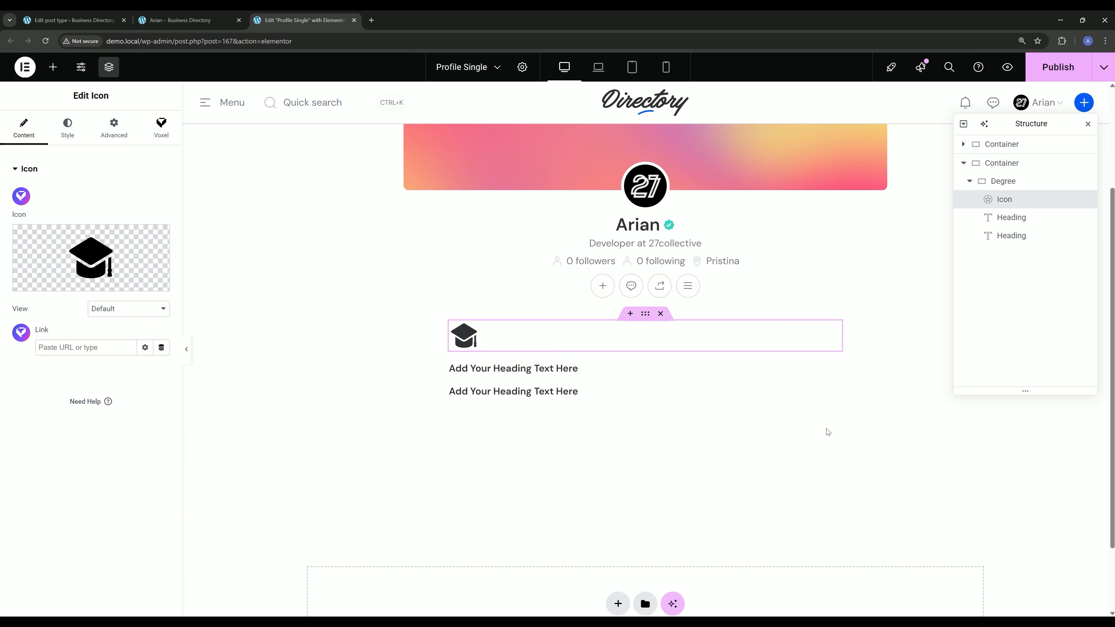
# Step: Set the Degree container's padding to 20 px on all sides
pyautogui.click(1005, 182)
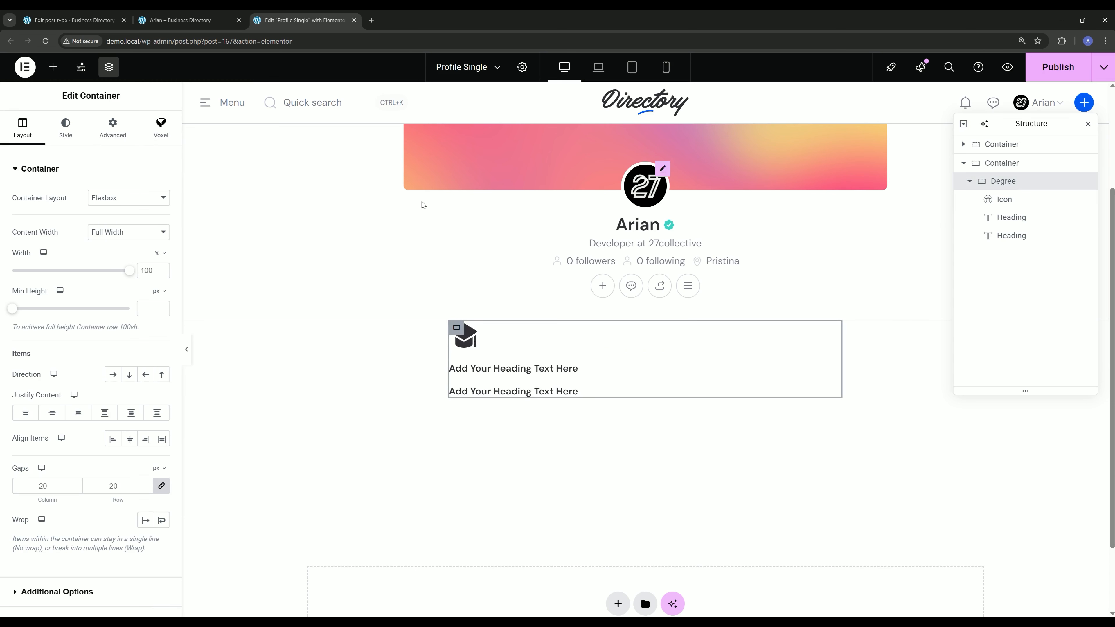
pyautogui.click(108, 132)
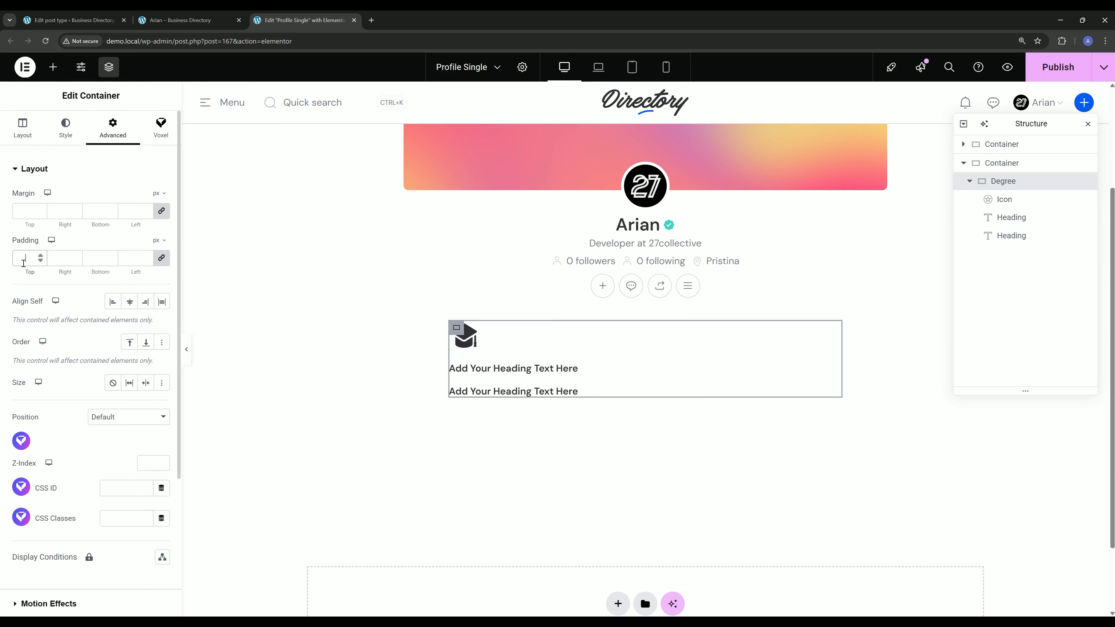
pyautogui.write('20')
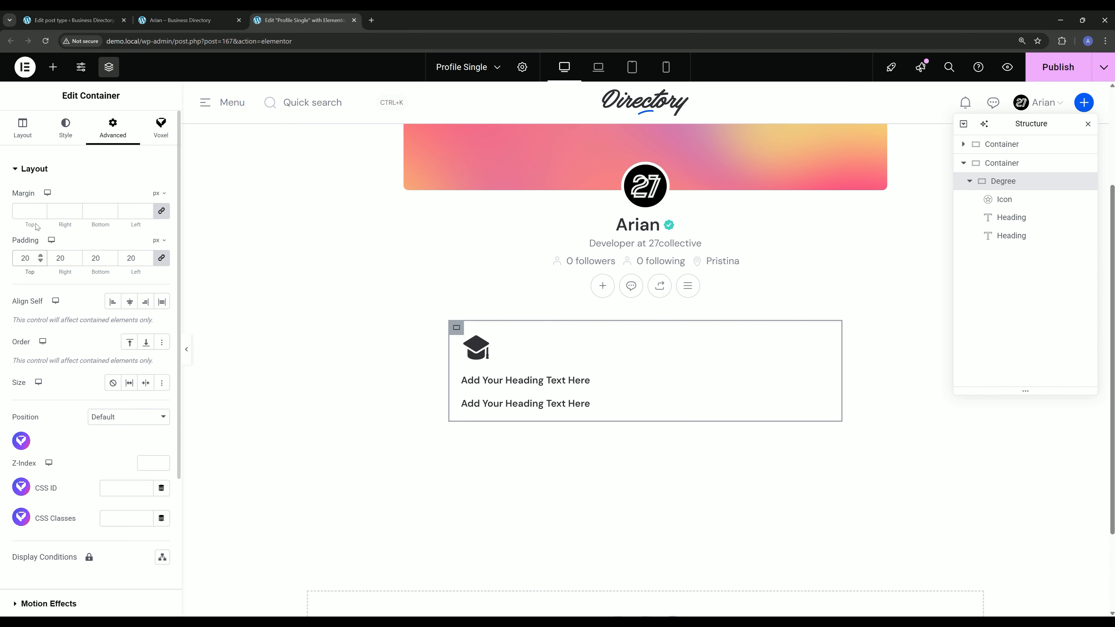
# Step: Give the Degree container a solid 1 px border in the global Border color with a 12 px border radius
pyautogui.click(65, 128)
pyautogui.click(47, 299)
pyautogui.click(129, 281)
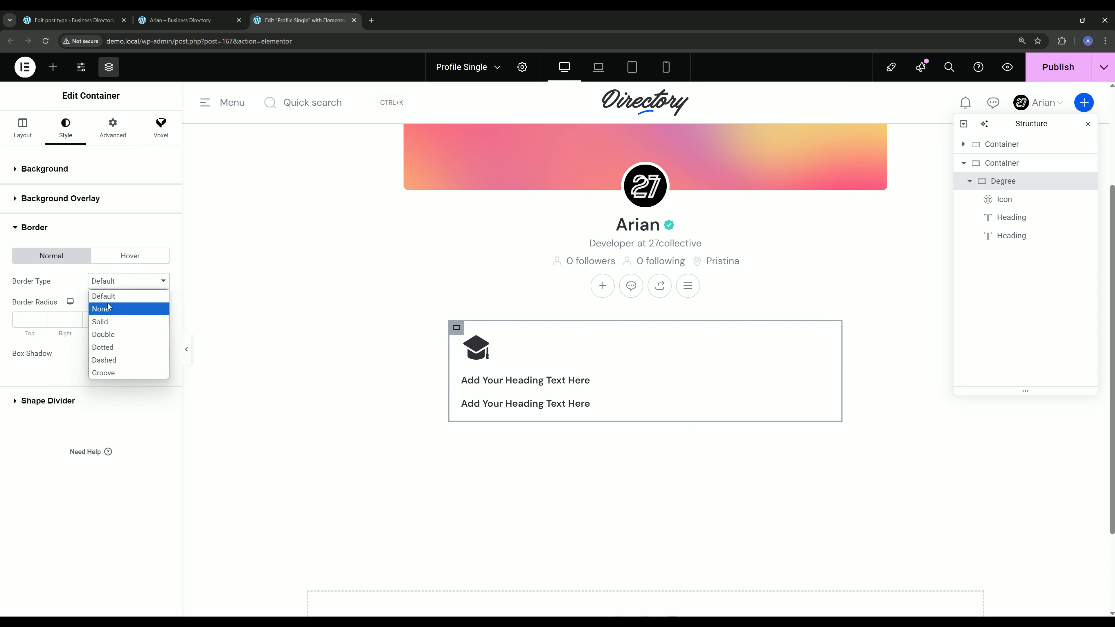
pyautogui.click(126, 320)
pyautogui.click(145, 353)
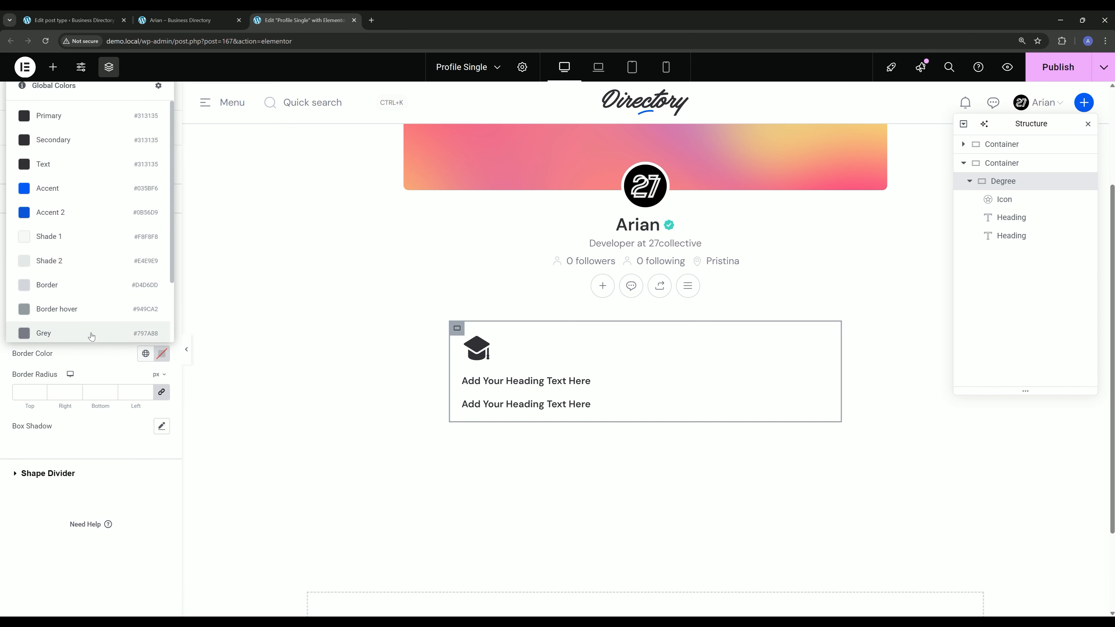
pyautogui.click(62, 286)
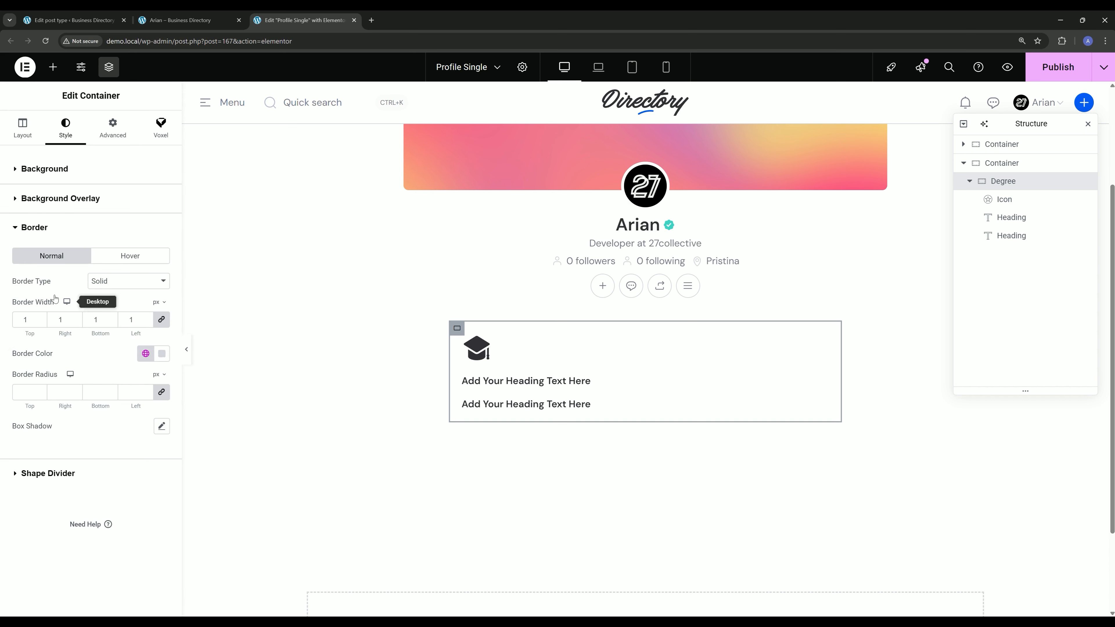
pyautogui.click(124, 390)
pyautogui.write('12')
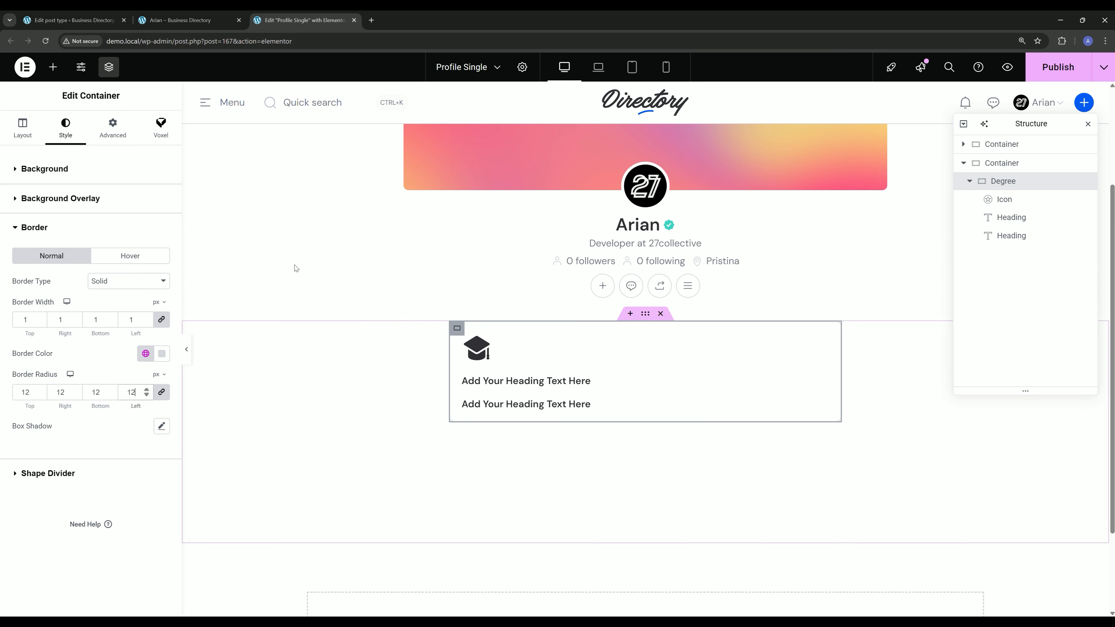
# Step: Arrange the Degree container's items in a horizontal row and align them to the center
pyautogui.click(22, 128)
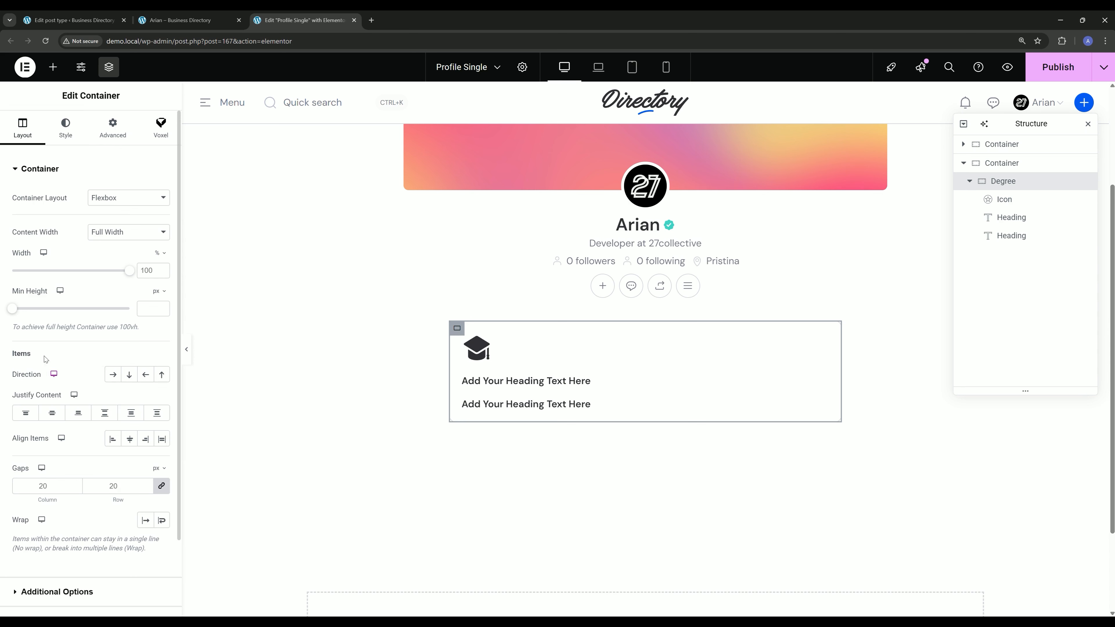
pyautogui.click(111, 377)
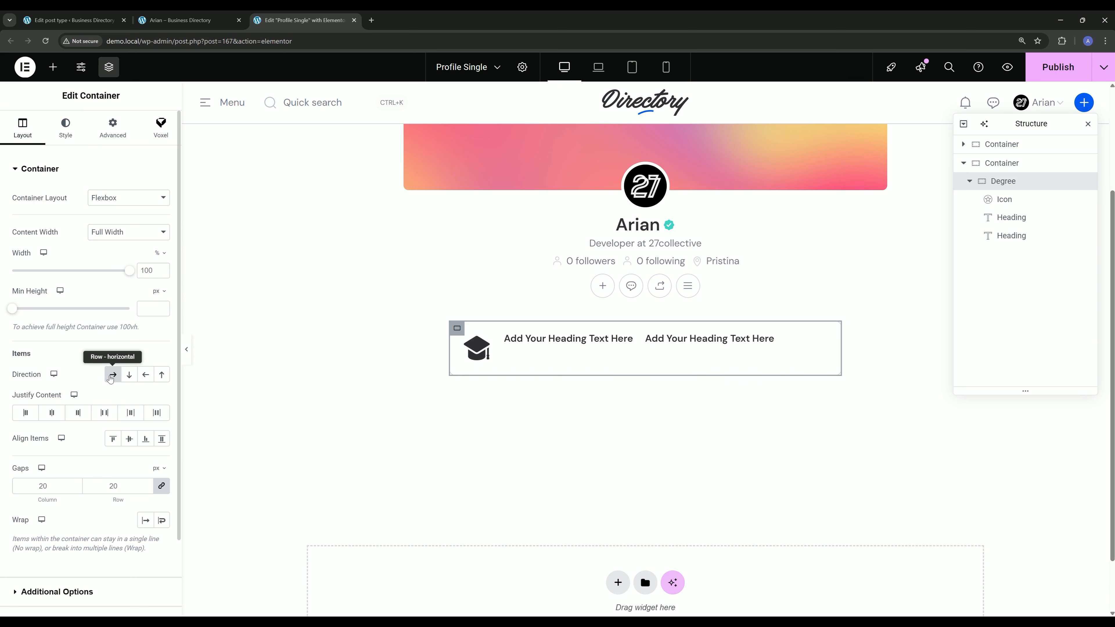
pyautogui.click(127, 439)
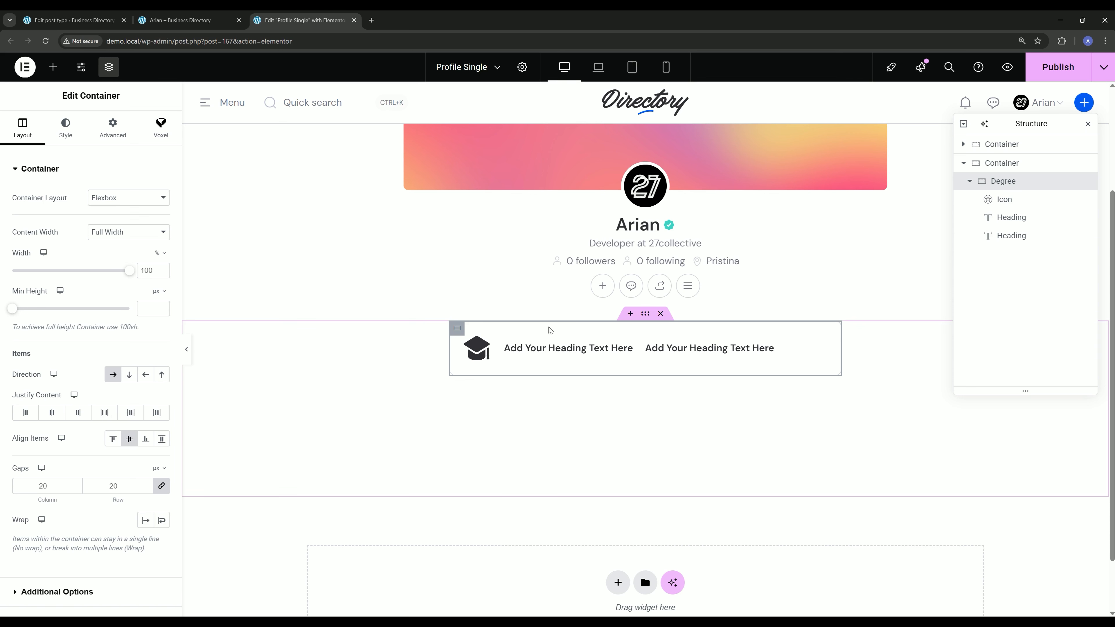
# Step: Replace the first heading's placeholder title with the post's Education Degree dynamic tag
pyautogui.click(614, 349)
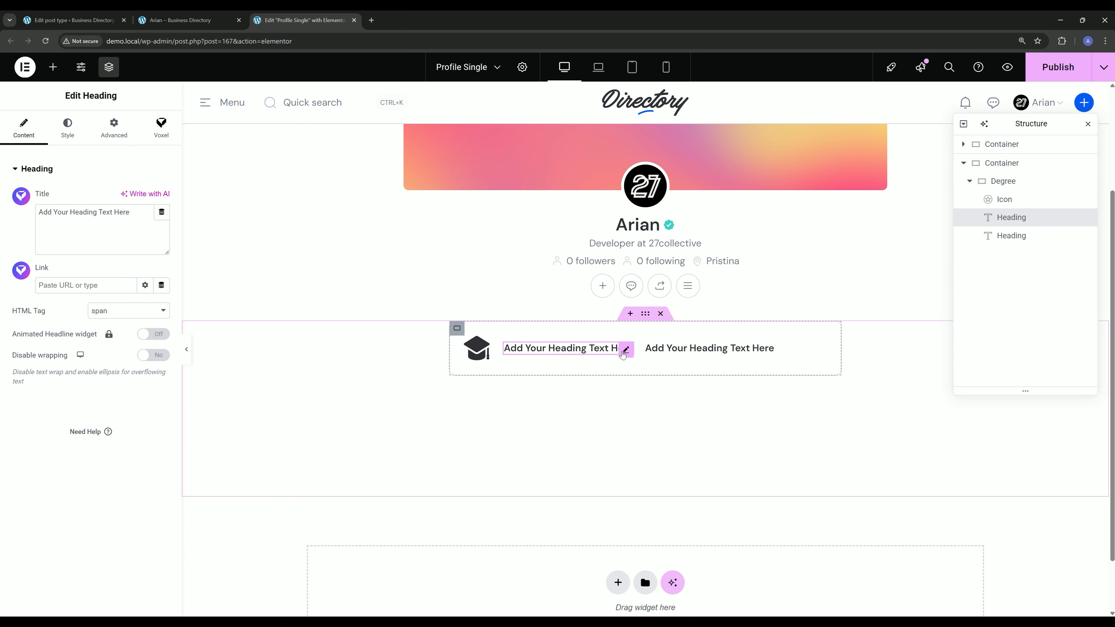
pyautogui.click(21, 197)
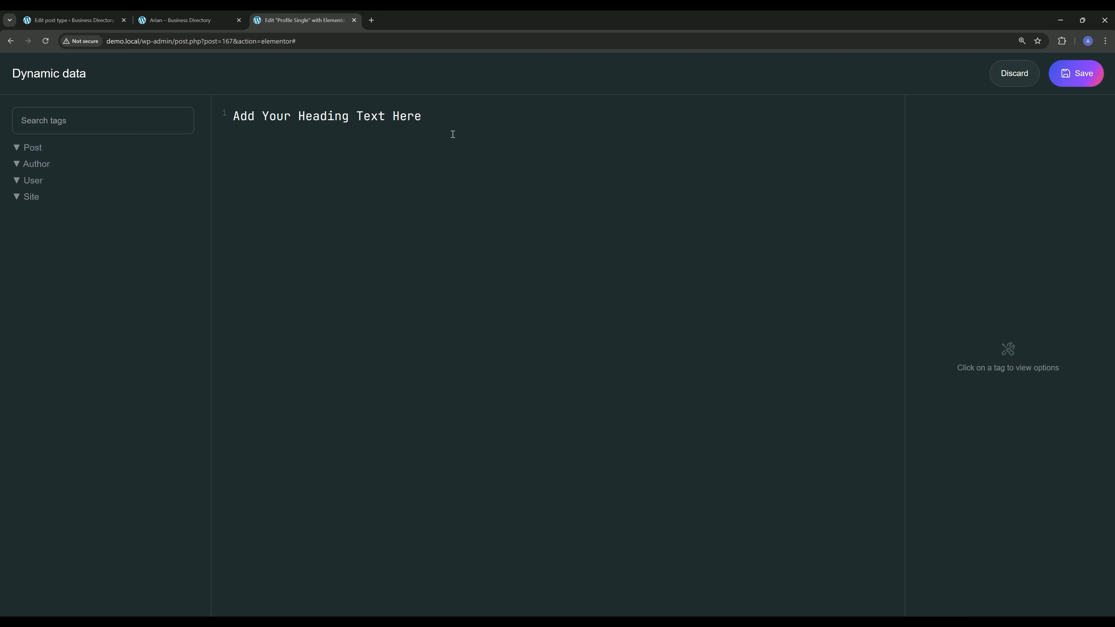
pyautogui.moveTo(453, 134); pyautogui.dragTo(107, 127)
pyautogui.press('BackSpace')
pyautogui.click(20, 150)
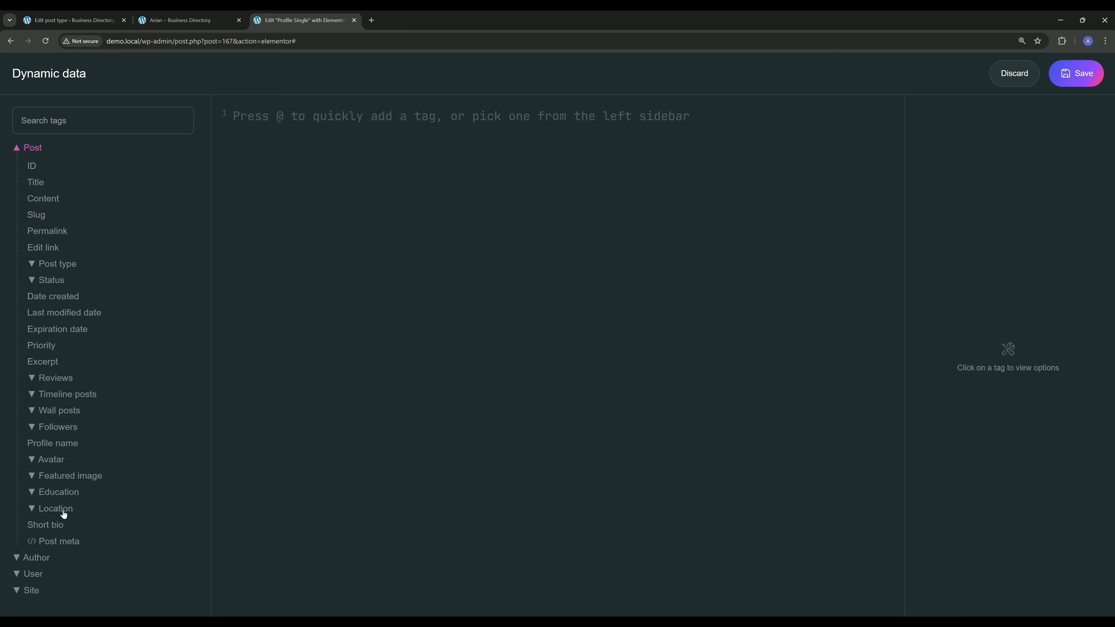
pyautogui.click(60, 495)
pyautogui.scroll(-2, 61, 494)
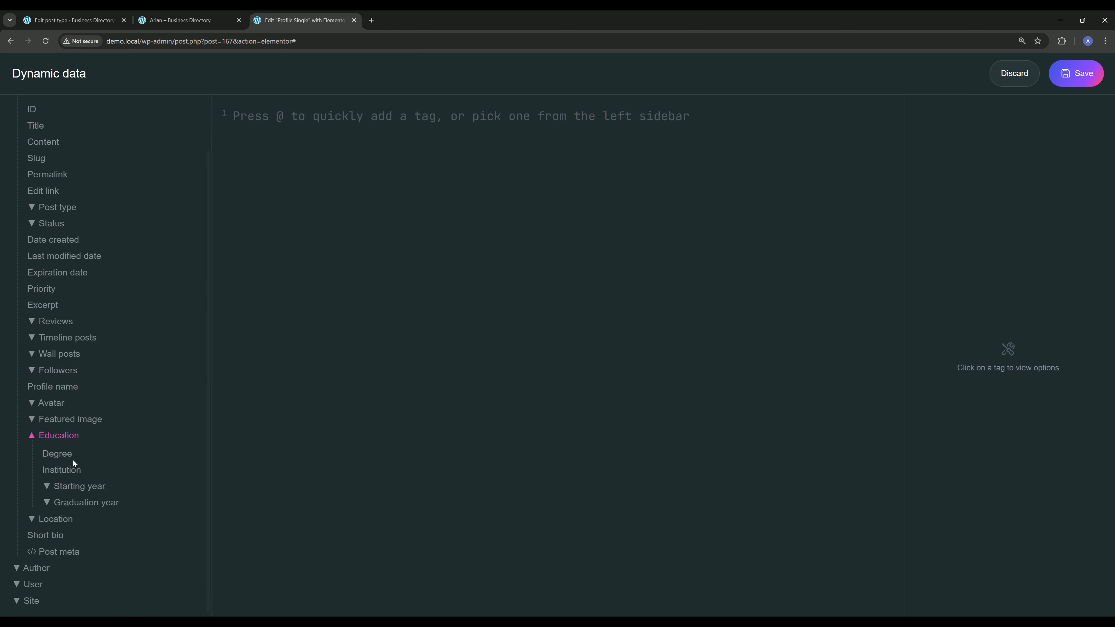
pyautogui.click(58, 454)
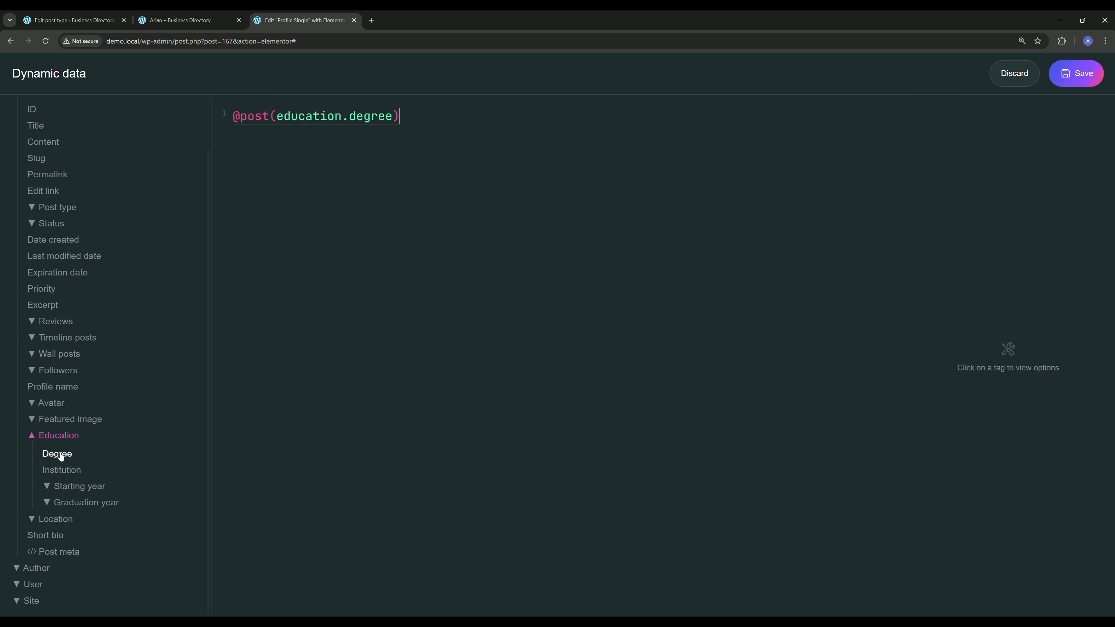
# Step: Append "at" and the Education Institution tag to the first heading's dynamic title and save it
pyautogui.click(437, 114)
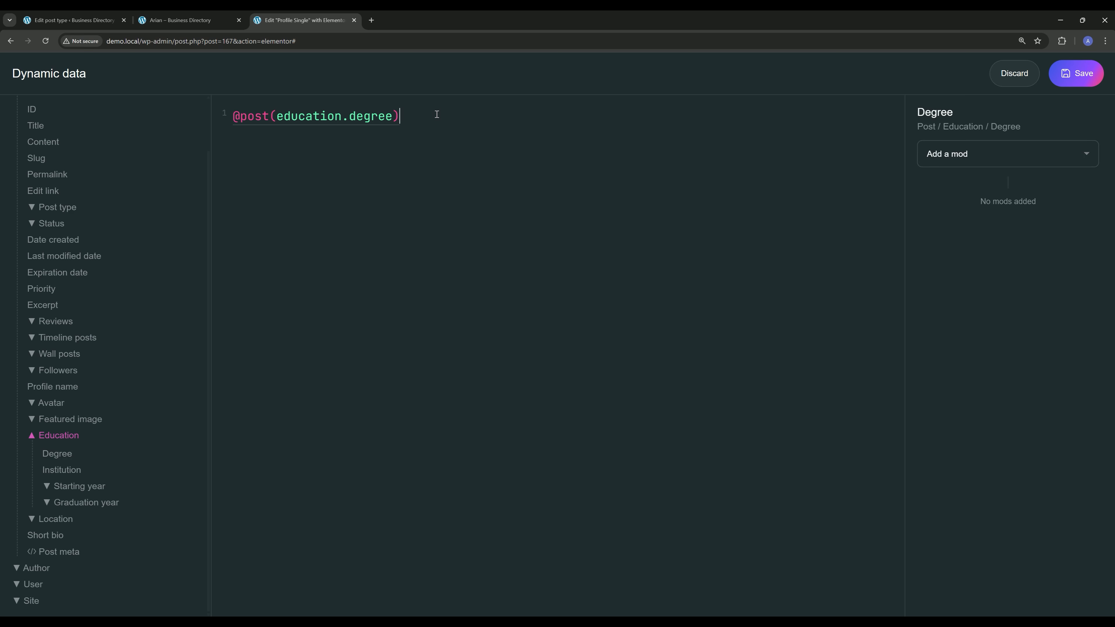
pyautogui.write('at')
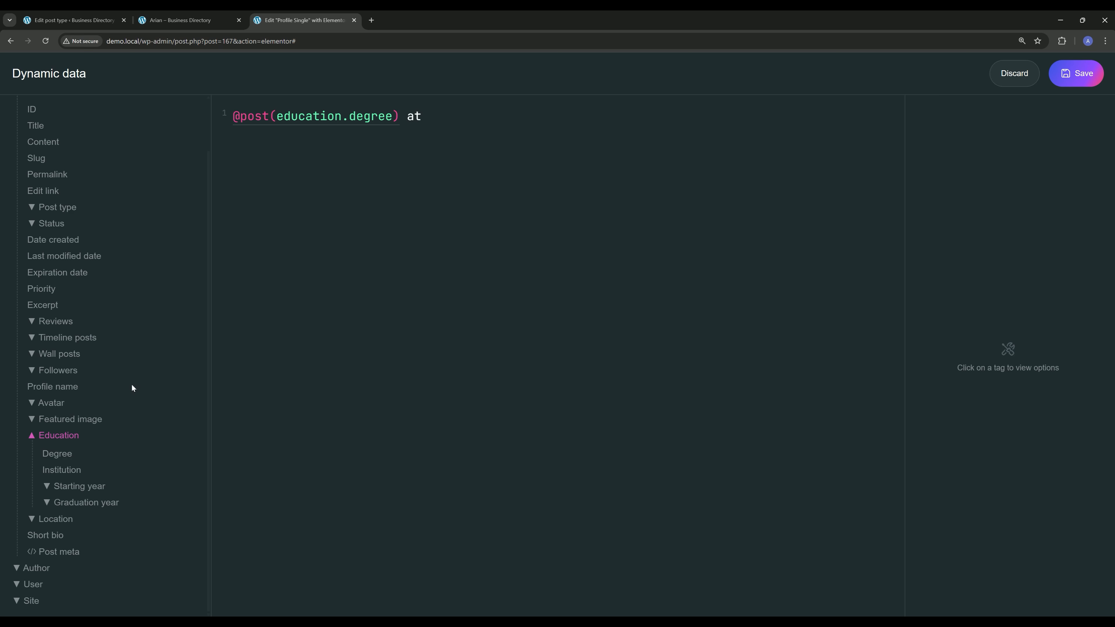
pyautogui.click(54, 472)
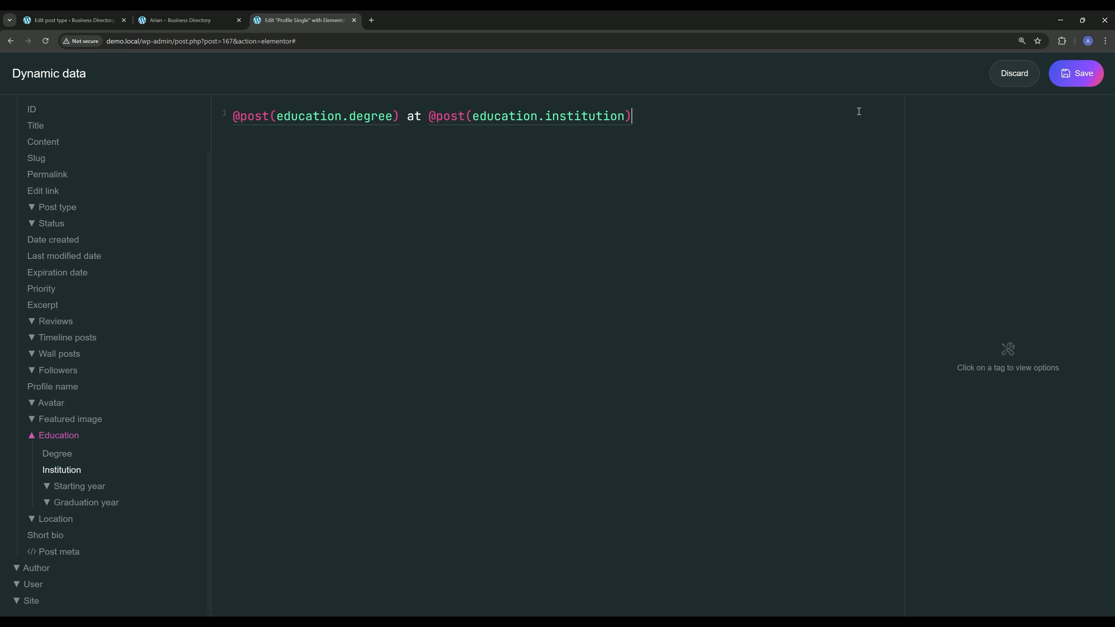
pyautogui.click(1076, 73)
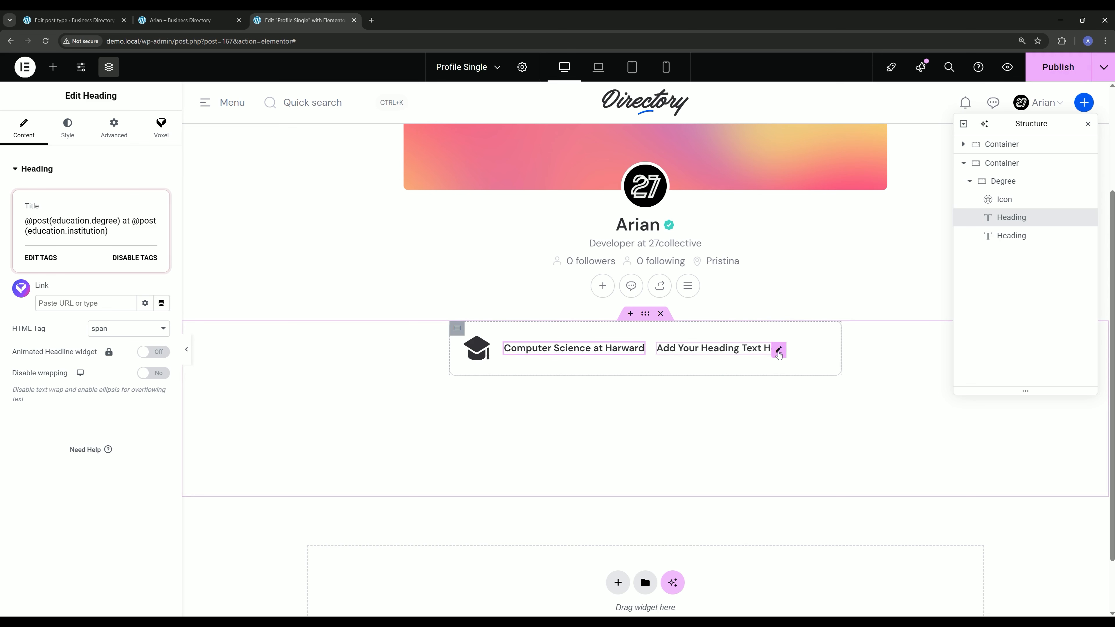
# Step: Replace the second heading's placeholder title with the value tag of the Education starting year
pyautogui.click(779, 351)
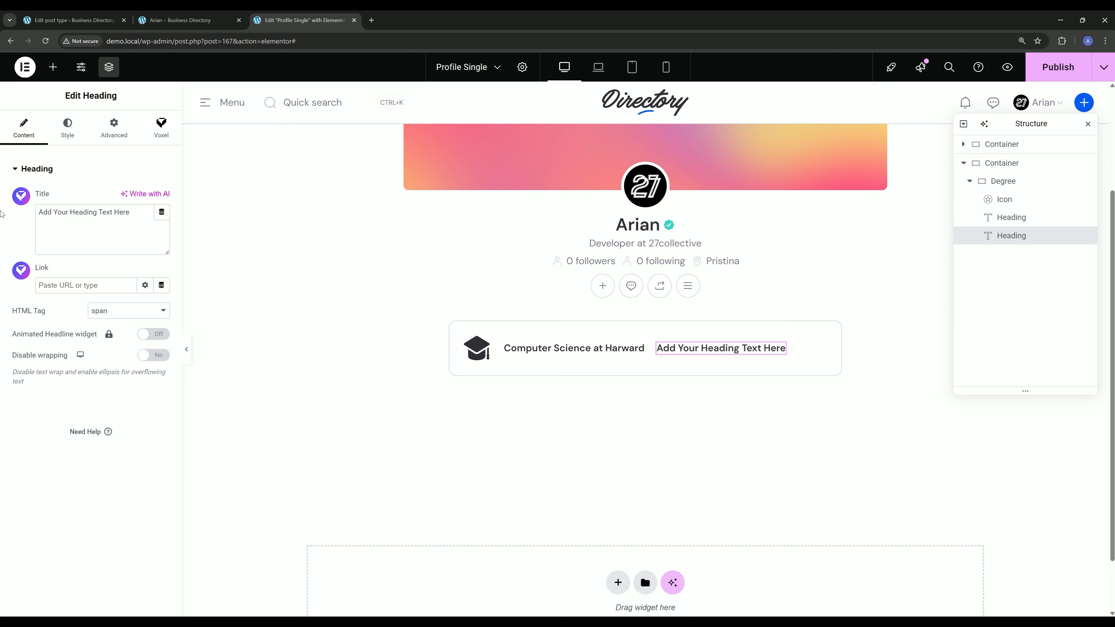
pyautogui.click(26, 203)
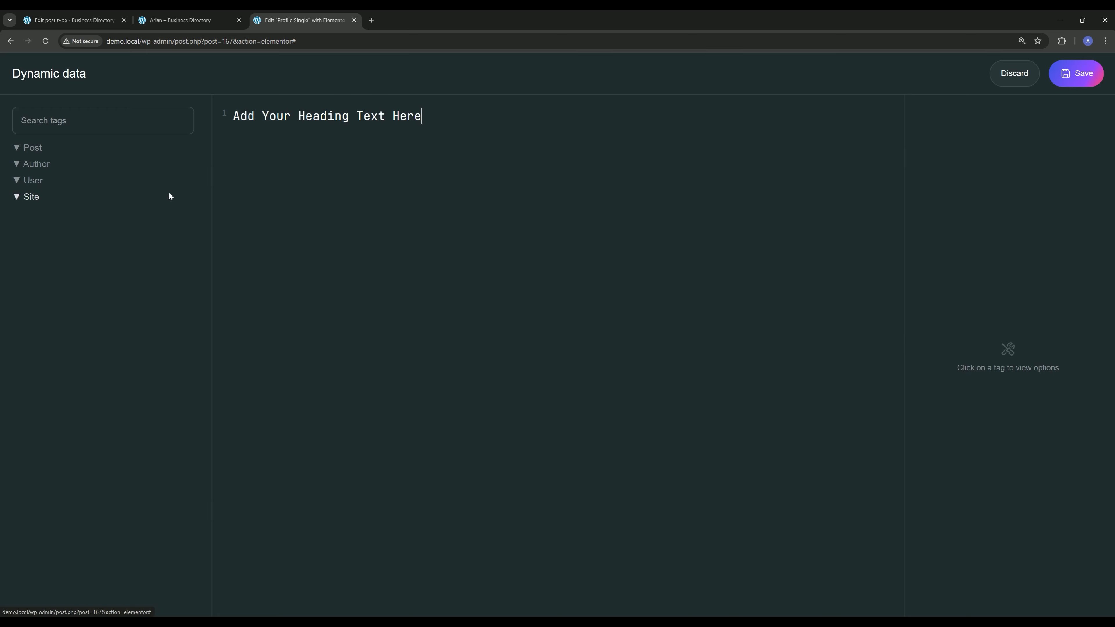
pyautogui.moveTo(473, 137); pyautogui.dragTo(144, 110)
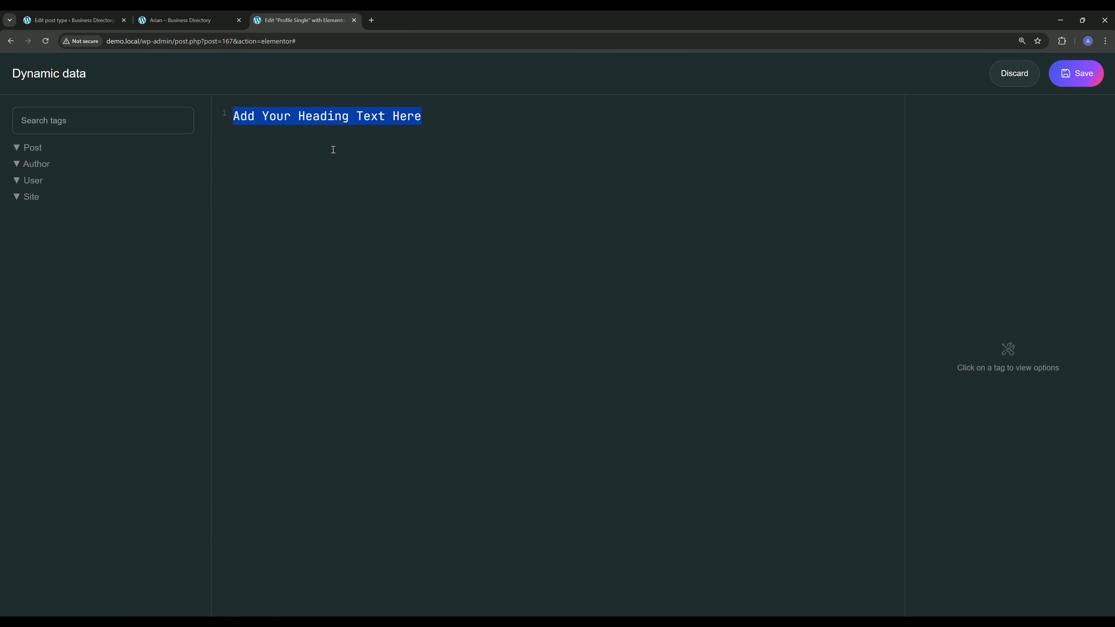
pyautogui.press('BackSpace')
pyautogui.click(44, 148)
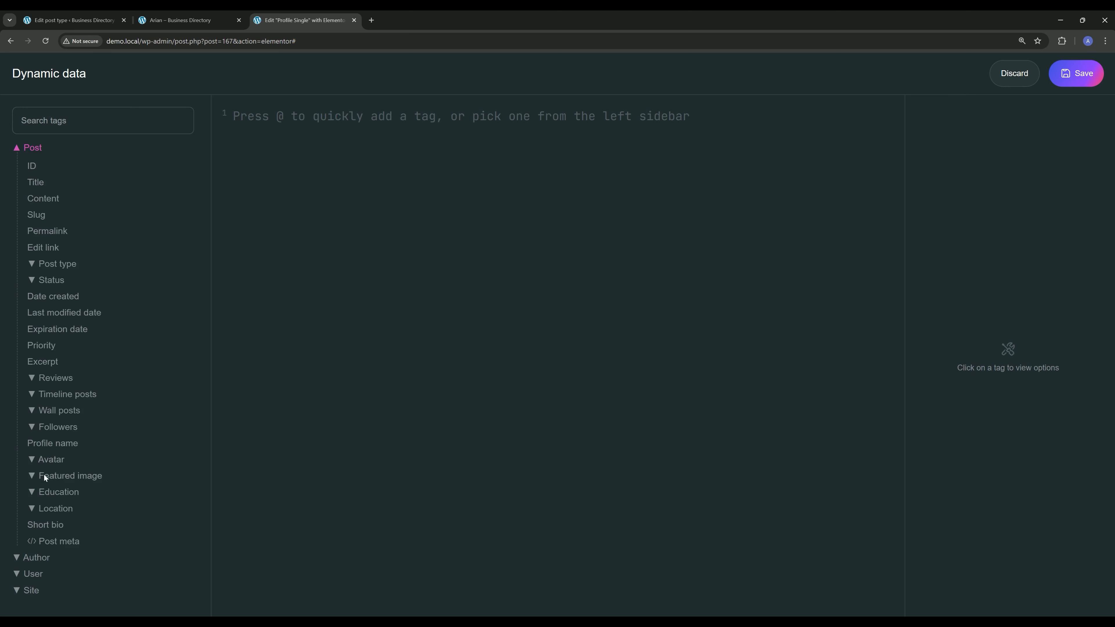
pyautogui.click(57, 492)
pyautogui.scroll(-1, 80, 420)
pyautogui.click(79, 486)
pyautogui.scroll(-1, 73, 461)
pyautogui.click(72, 471)
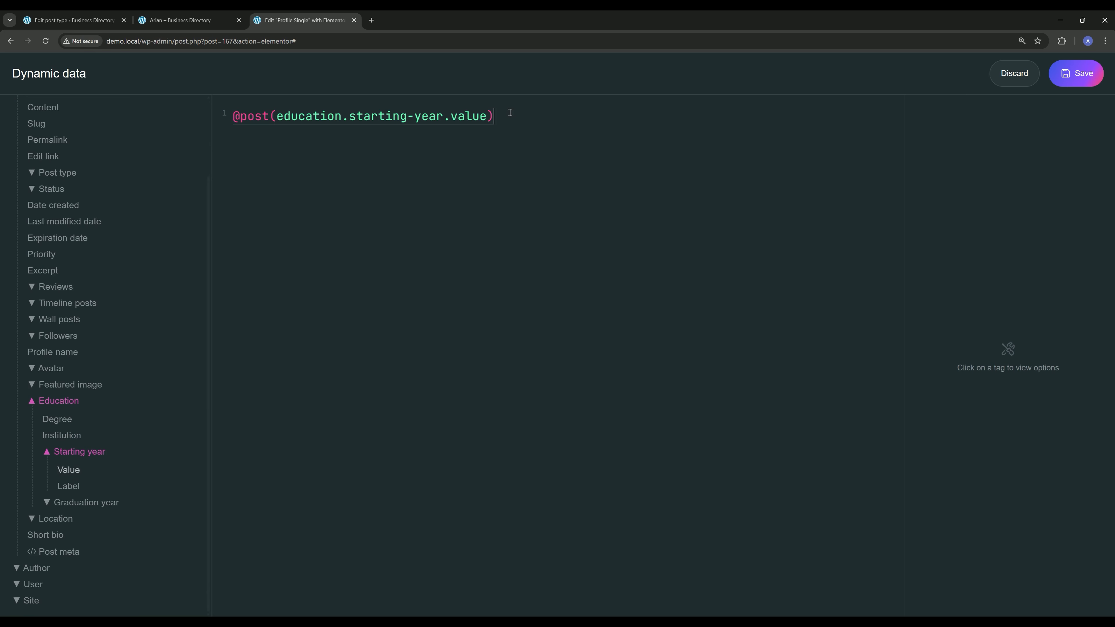
# Step: Append "to" and the Education graduation year's value tag to the second heading's dynamic title and save it
pyautogui.click(520, 113)
pyautogui.write('to')
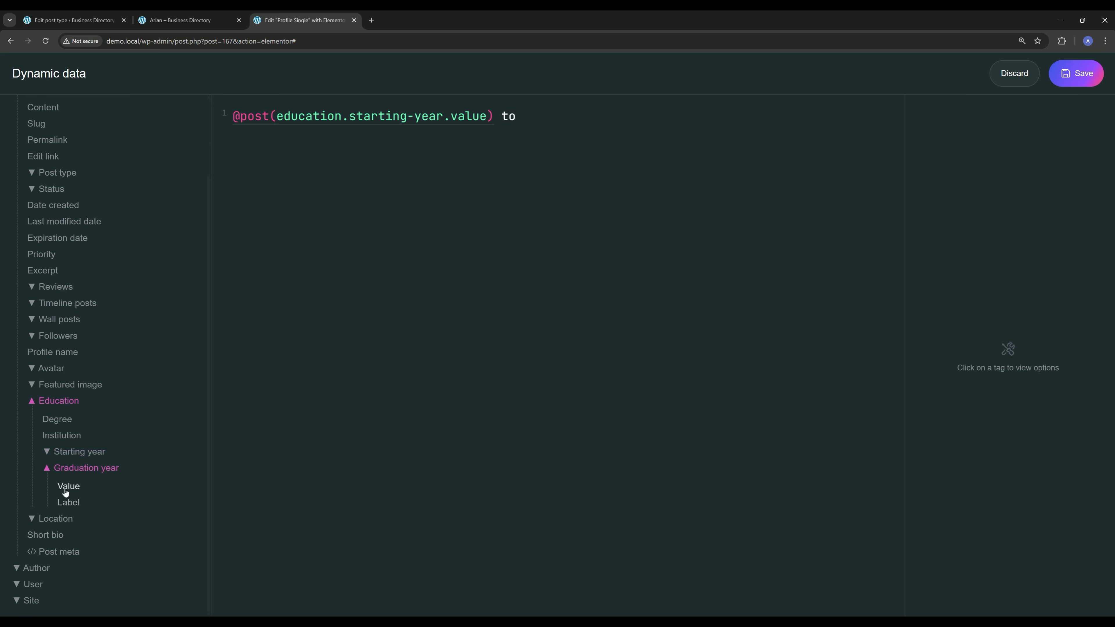
pyautogui.click(66, 487)
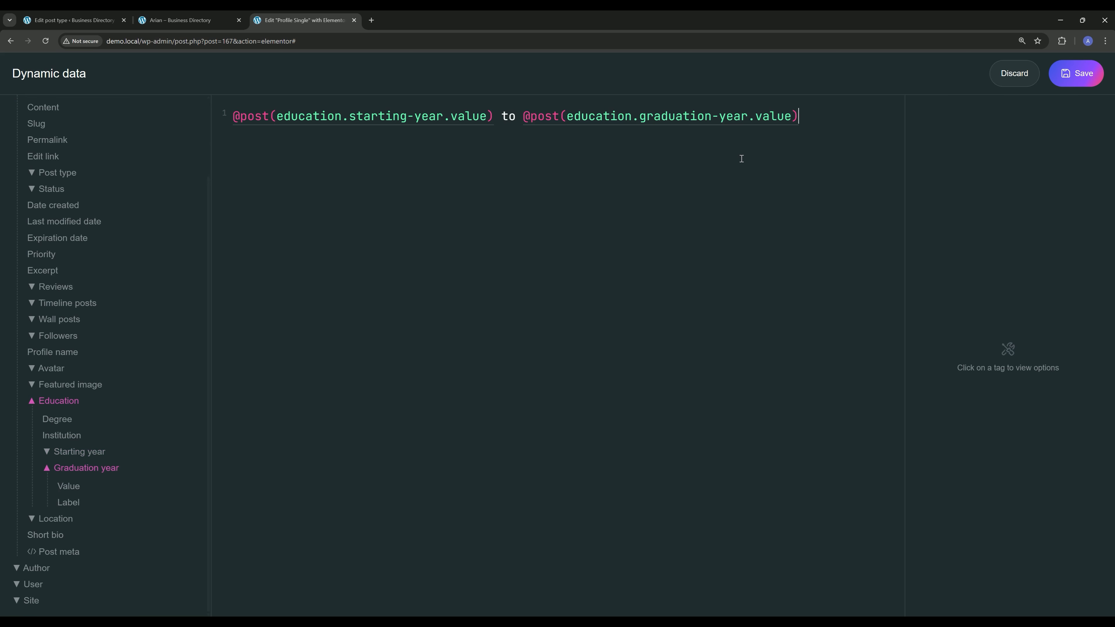
pyautogui.click(1075, 73)
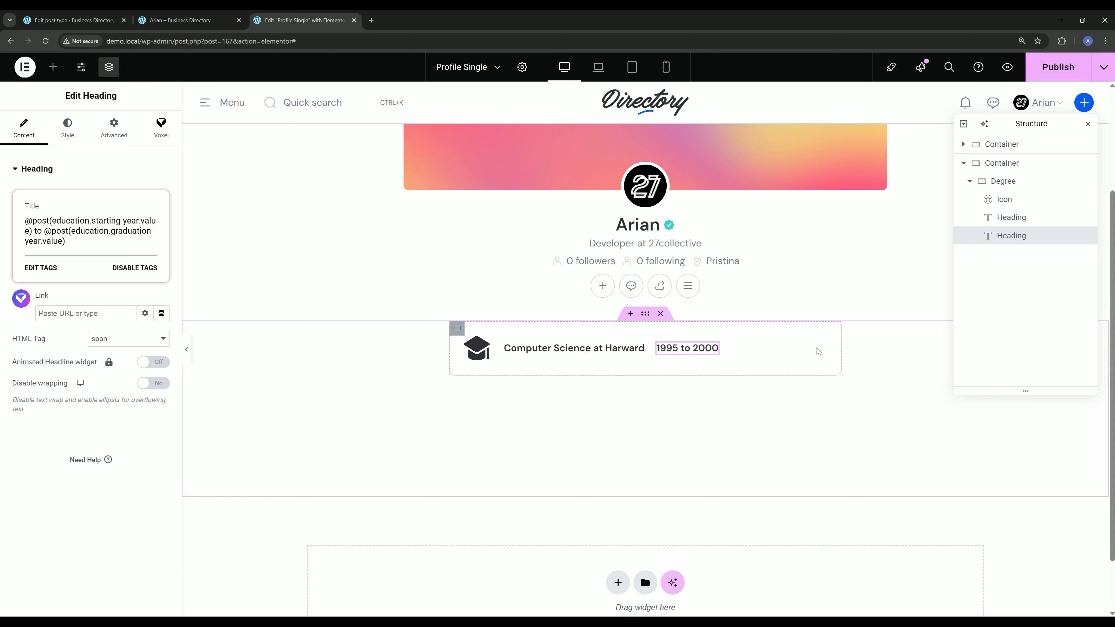
# Step: Set the degree and institution heading's size to grow so it fills the row's free space
pyautogui.click(1015, 222)
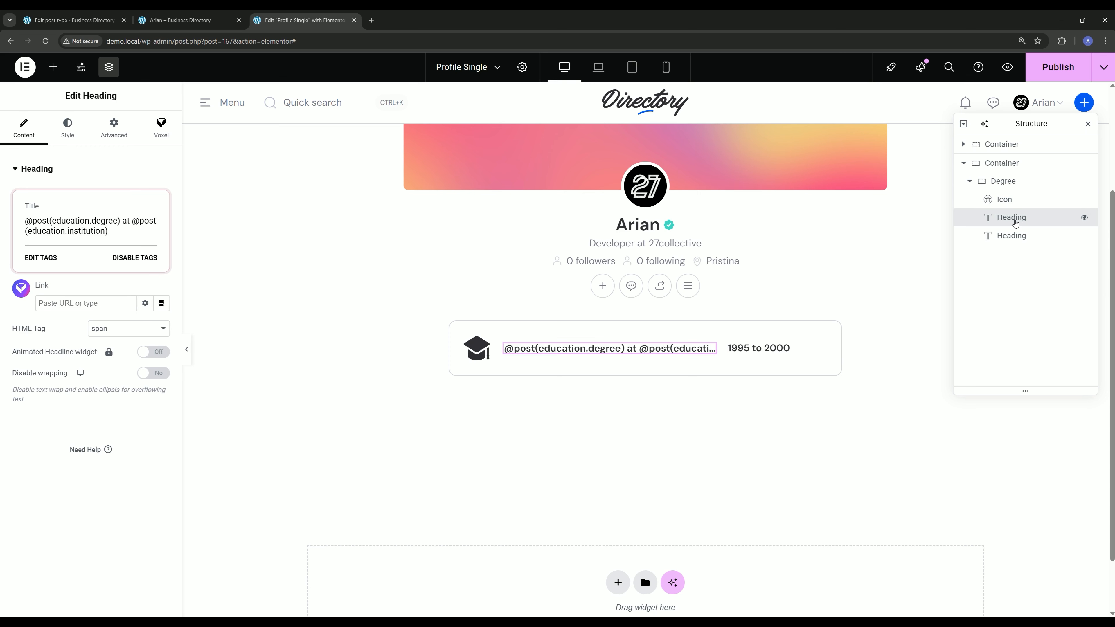
pyautogui.click(114, 128)
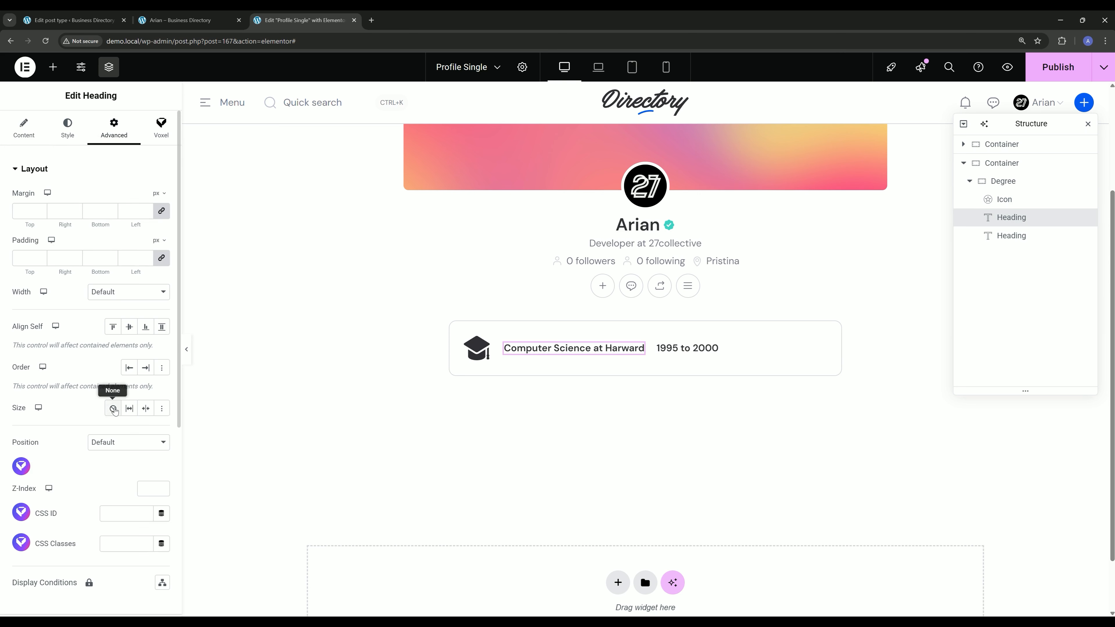
pyautogui.click(129, 409)
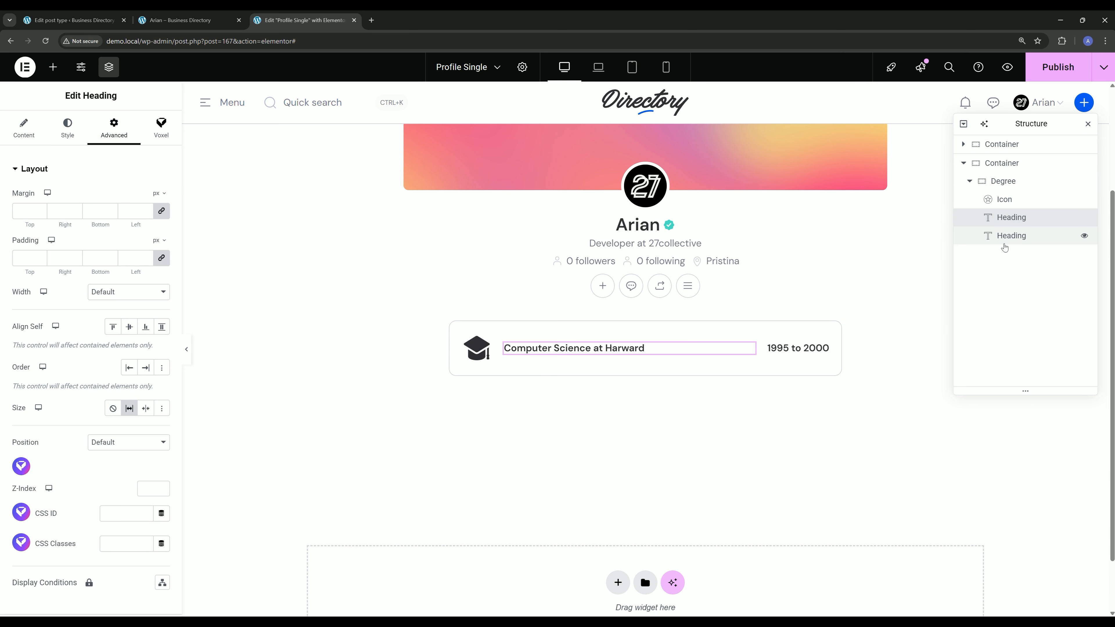
# Step: Give the starting-to-graduation year heading the Grey global text color and a lighter global typography preset
pyautogui.click(1014, 241)
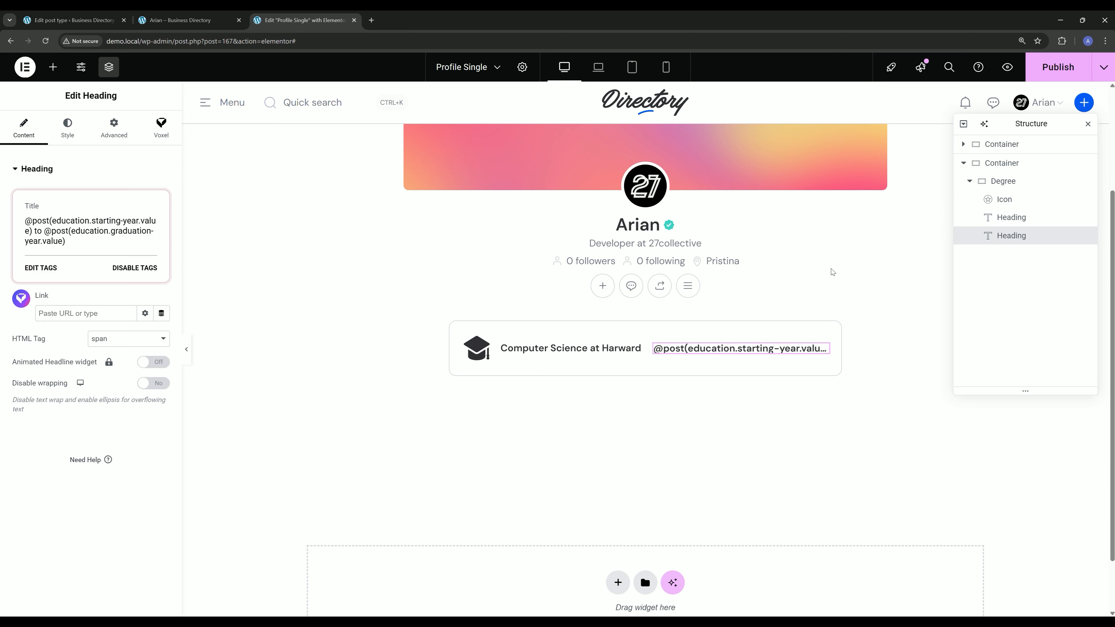
pyautogui.click(67, 129)
pyautogui.click(145, 368)
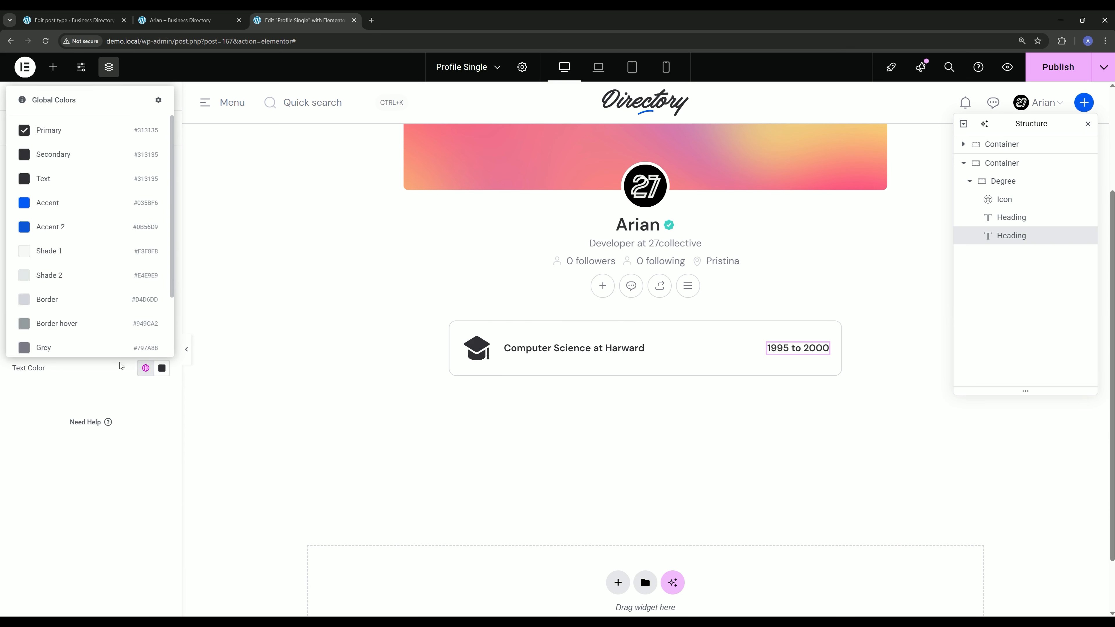
pyautogui.scroll(-2, 63, 296)
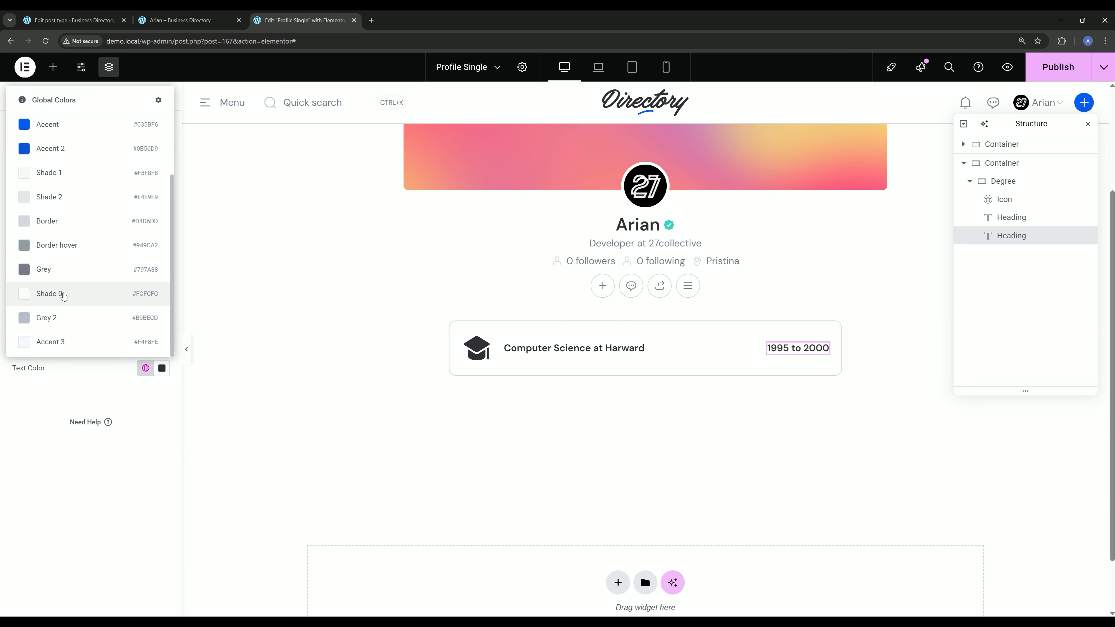
pyautogui.click(62, 276)
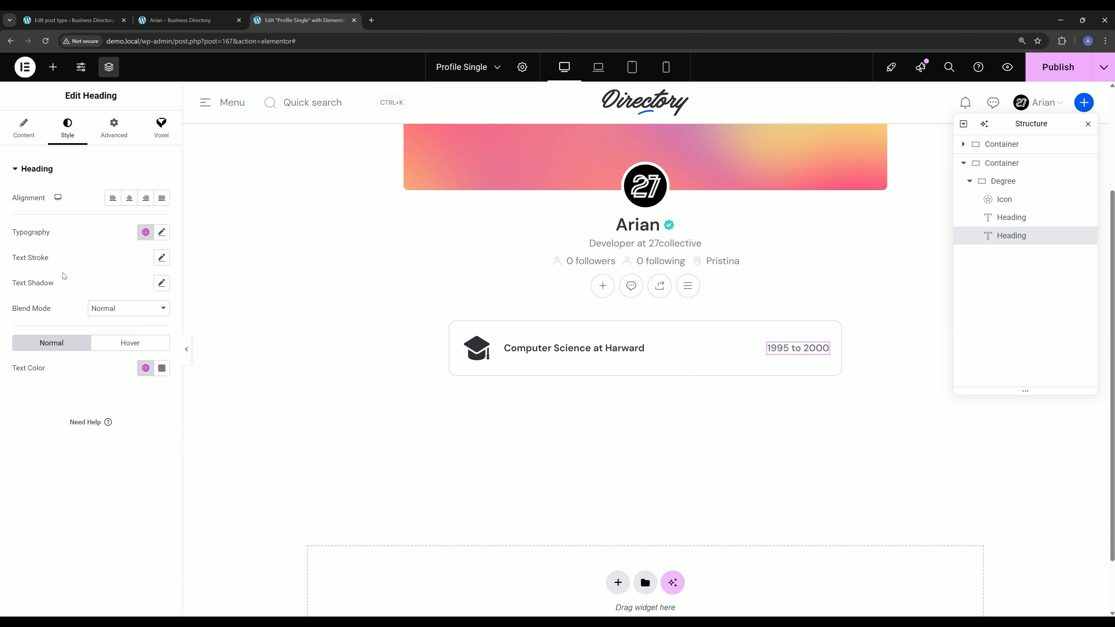
pyautogui.click(145, 232)
pyautogui.click(53, 335)
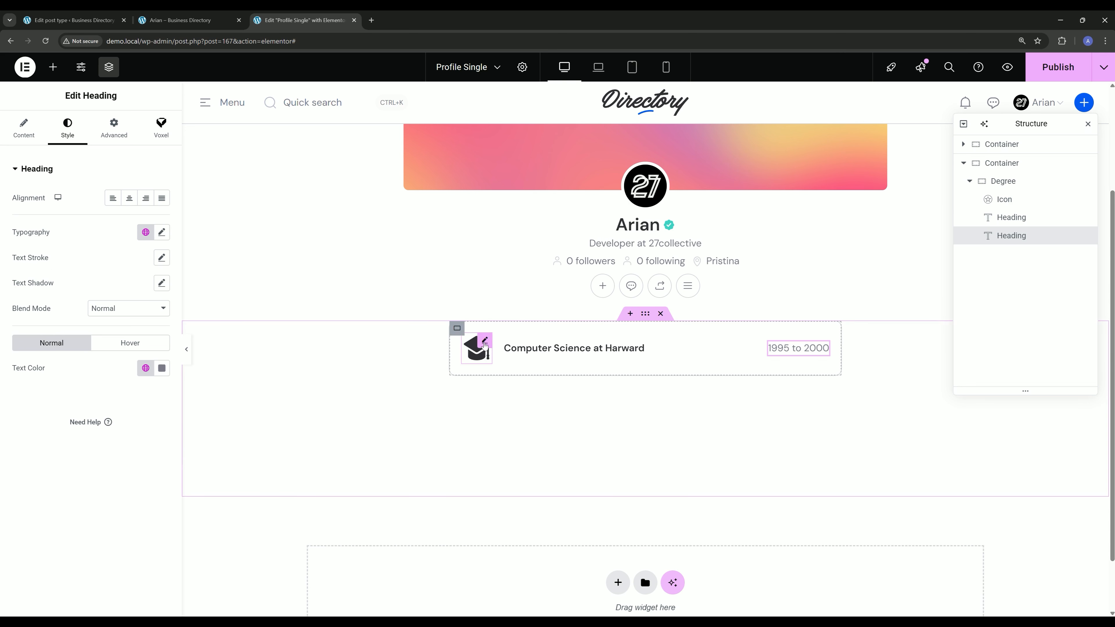
# Step: Set the graduation cap icon's primary color to the Accent global color and publish the template
pyautogui.click(476, 348)
pyautogui.click(67, 127)
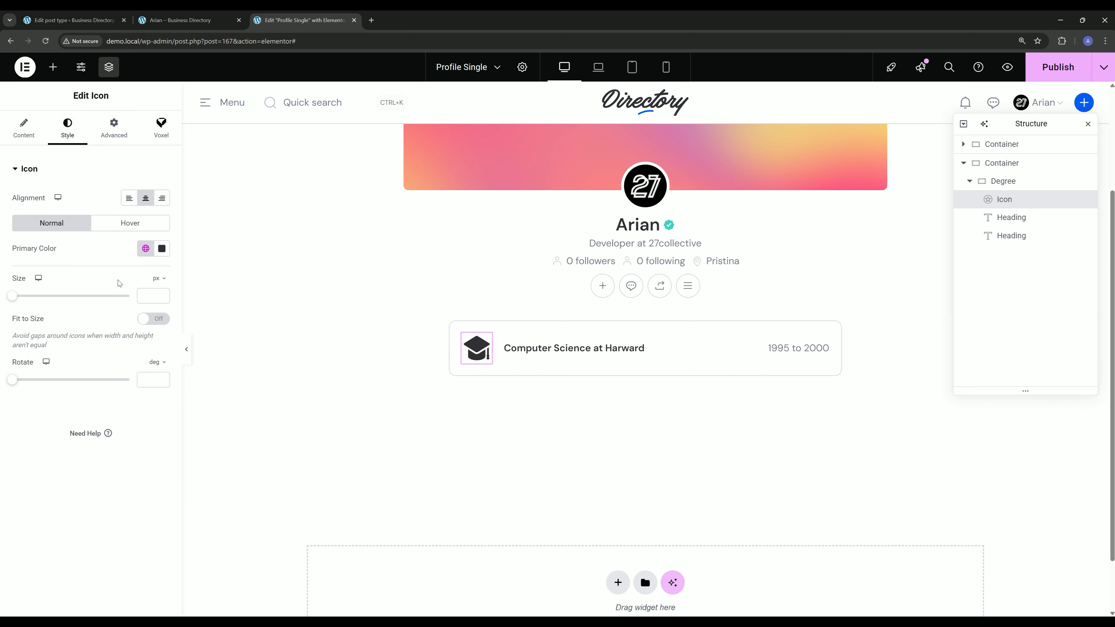
pyautogui.click(146, 248)
pyautogui.scroll(-2, 63, 384)
pyautogui.scroll(2, 64, 378)
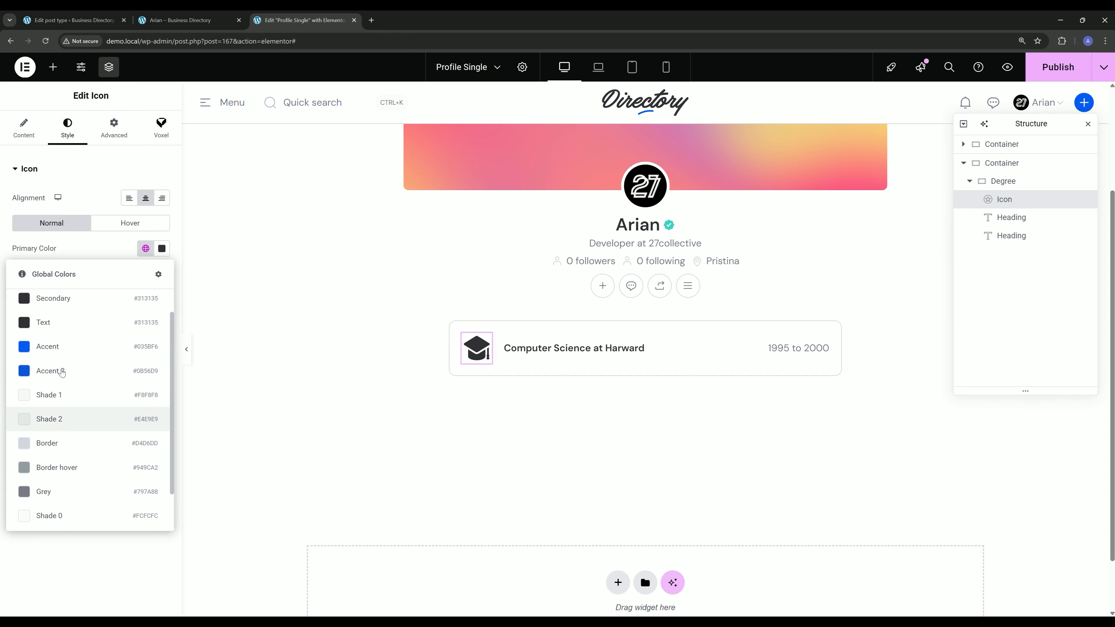
pyautogui.click(57, 346)
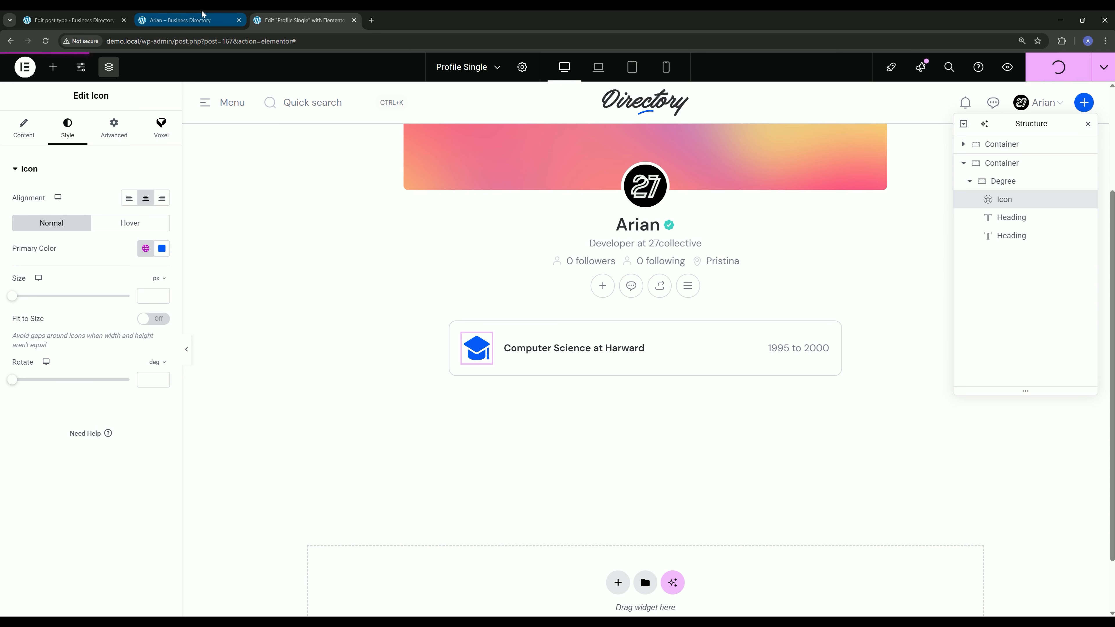
# Step: Compare the degree row on the live profile page with the Education entries in the Complete profile edit form
pyautogui.click(194, 19)
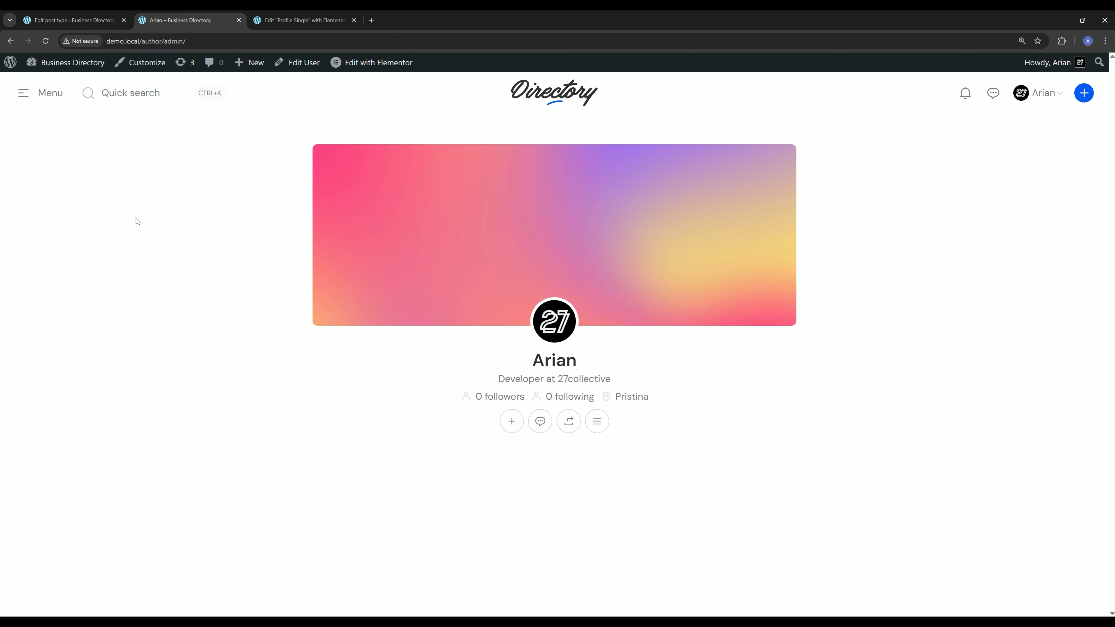
pyautogui.scroll(-1, 138, 221)
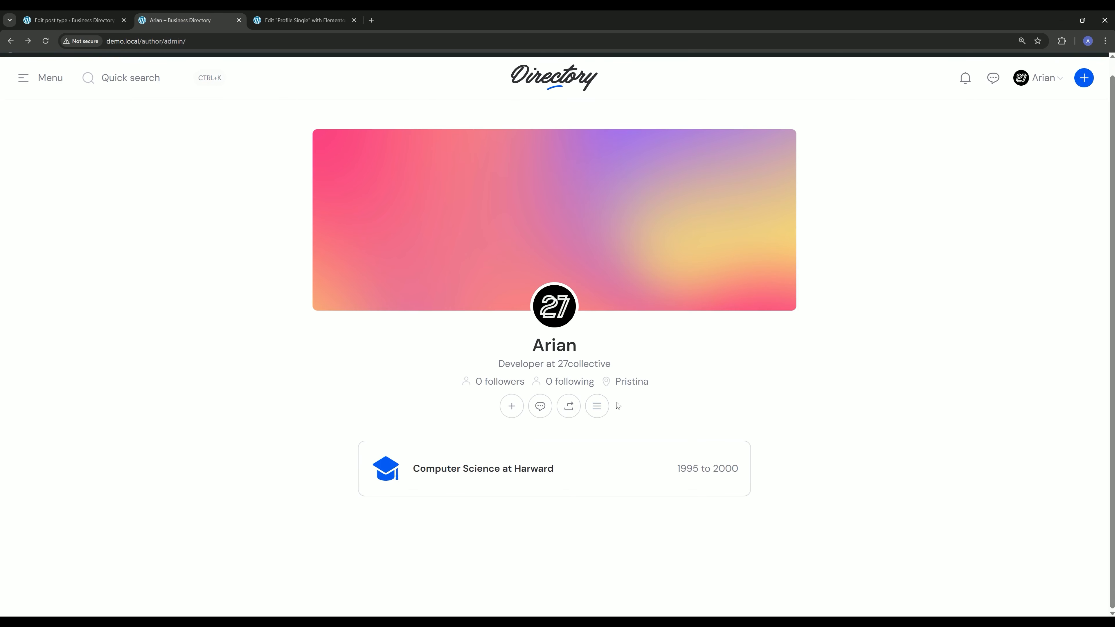
pyautogui.click(597, 406)
pyautogui.click(569, 439)
pyautogui.scroll(-5, 439, 391)
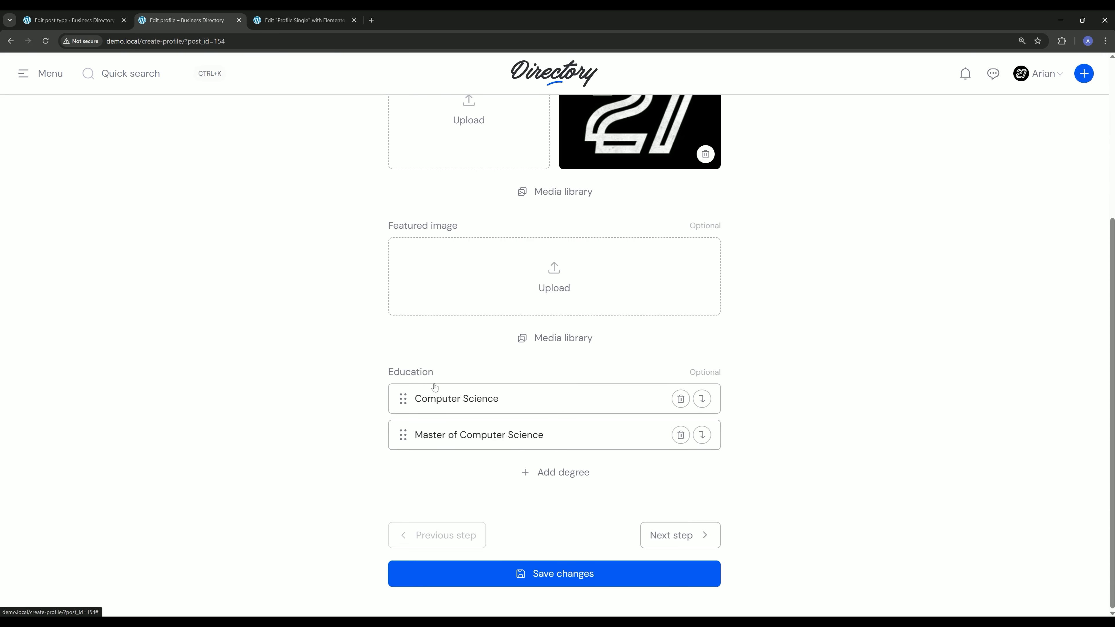
pyautogui.hotkey('alt', 'Left')
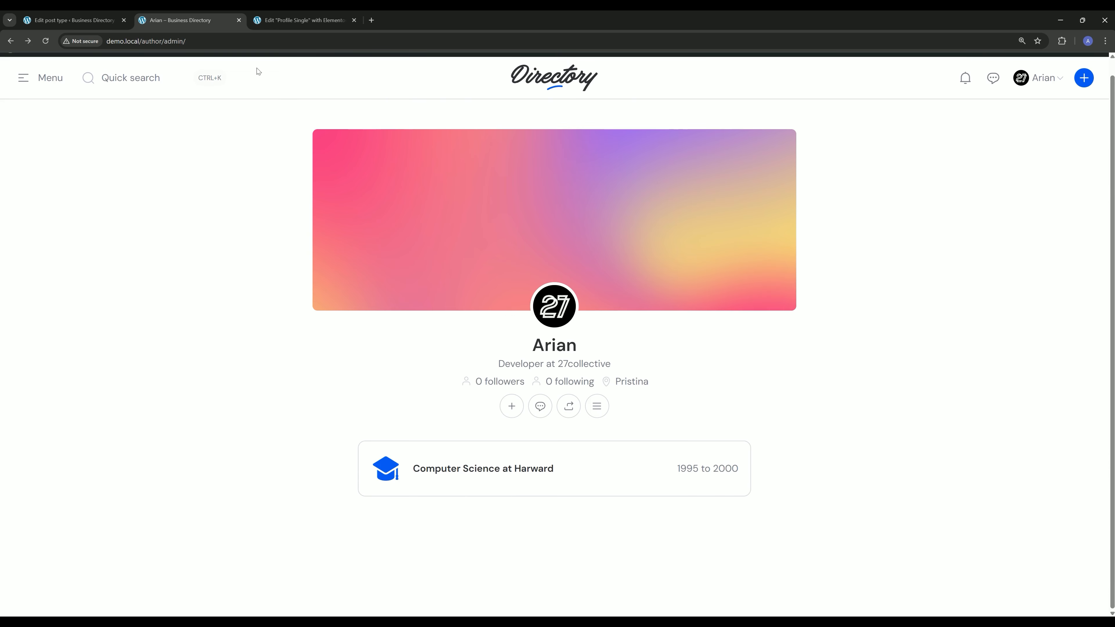
# Step: In the Profile Single template, loop the Degree container based on the post's Education repeater and publish
pyautogui.click(302, 23)
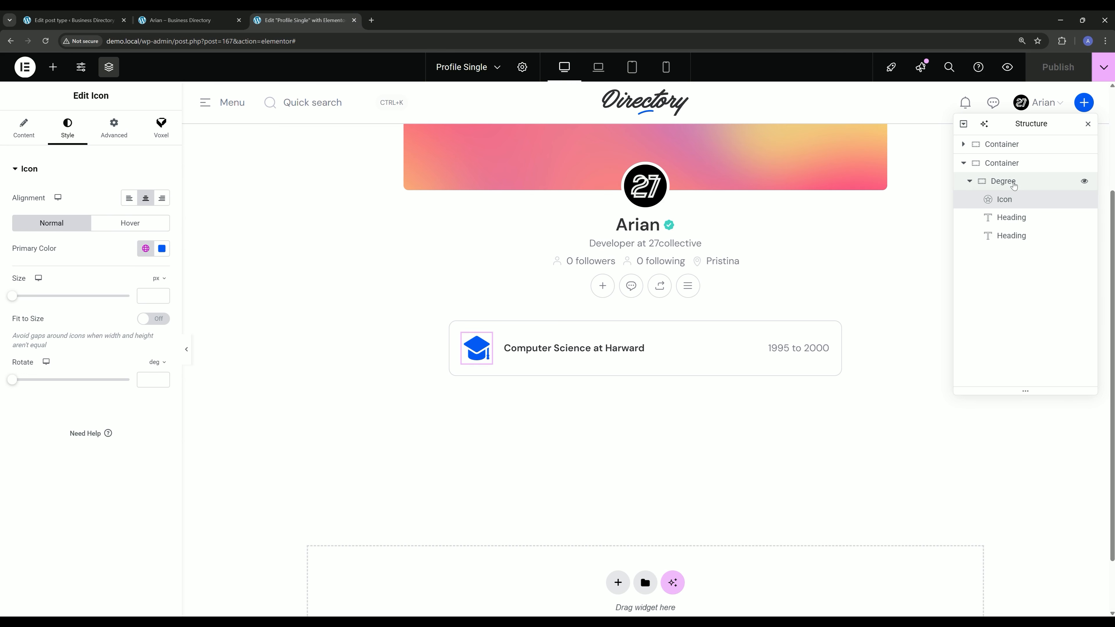
pyautogui.click(1000, 186)
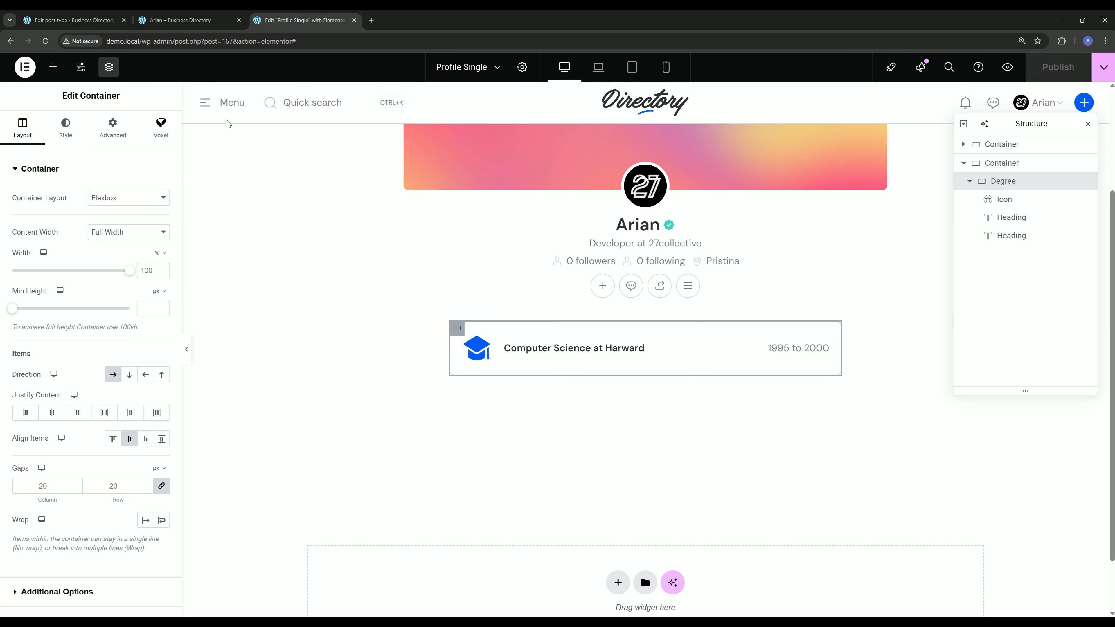
pyautogui.click(160, 128)
pyautogui.click(54, 449)
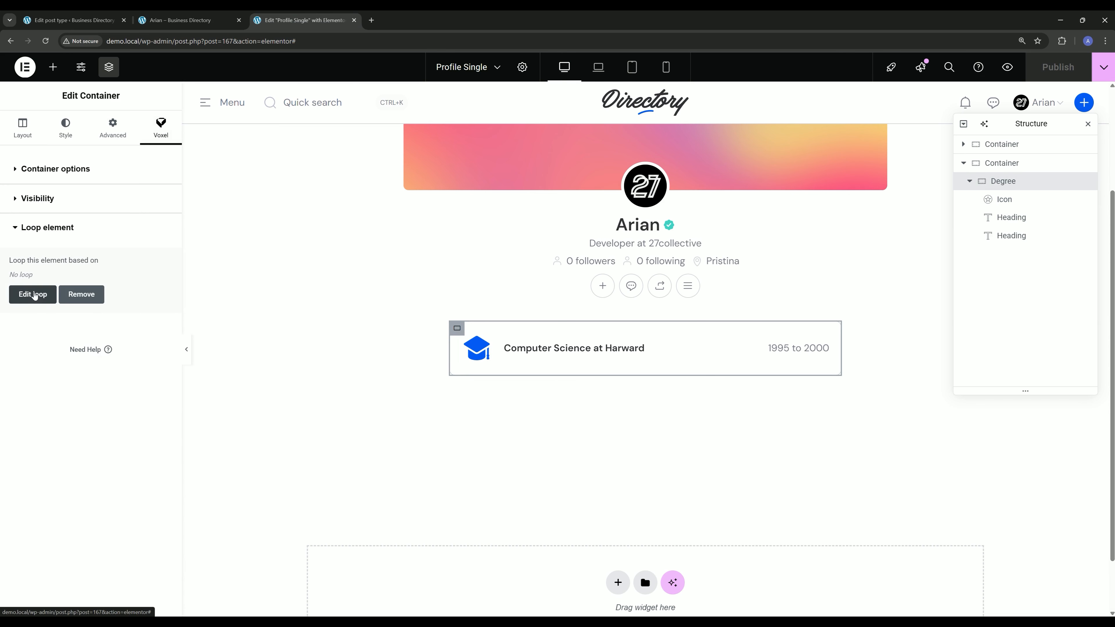
pyautogui.click(34, 295)
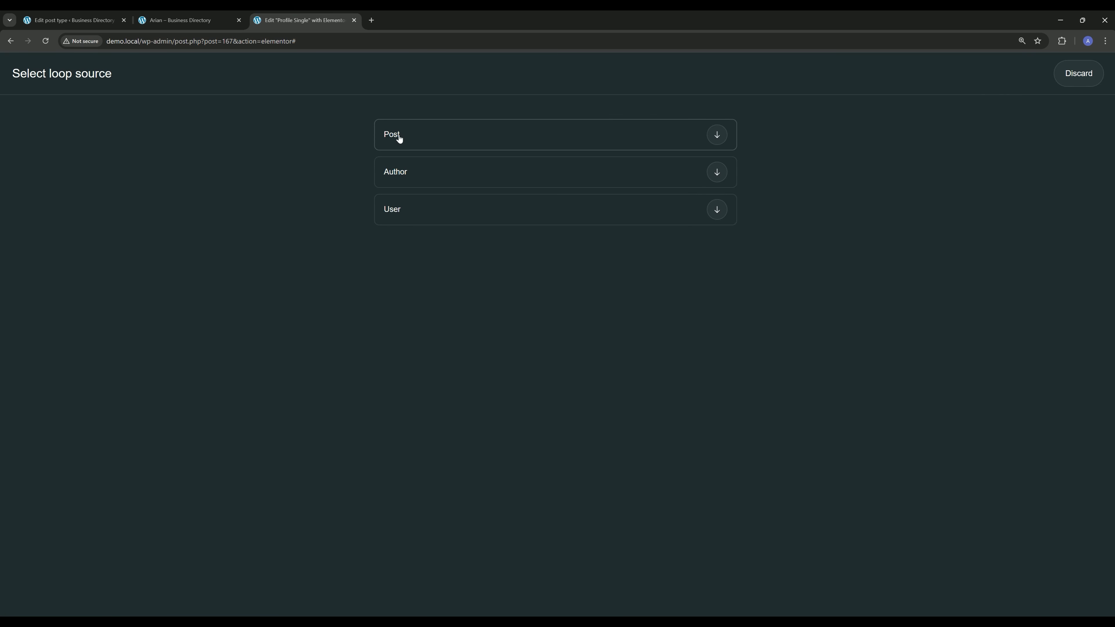
pyautogui.click(399, 139)
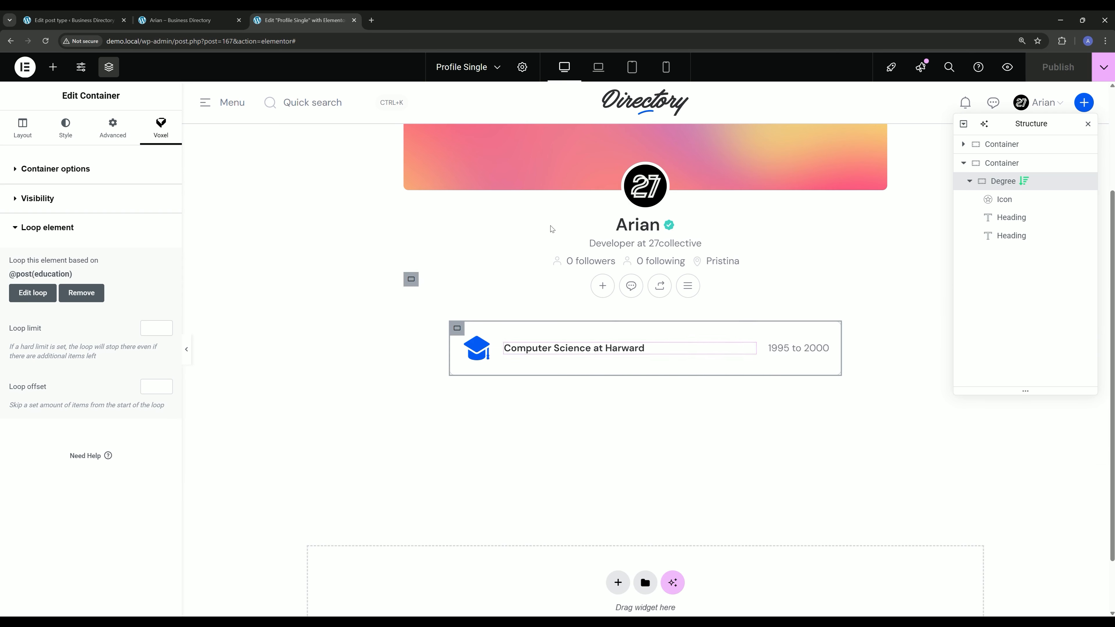
# Step: On the profile's edit form, move Master of Computer Science above Computer Science in Education, save the changes and view the profile
pyautogui.click(161, 20)
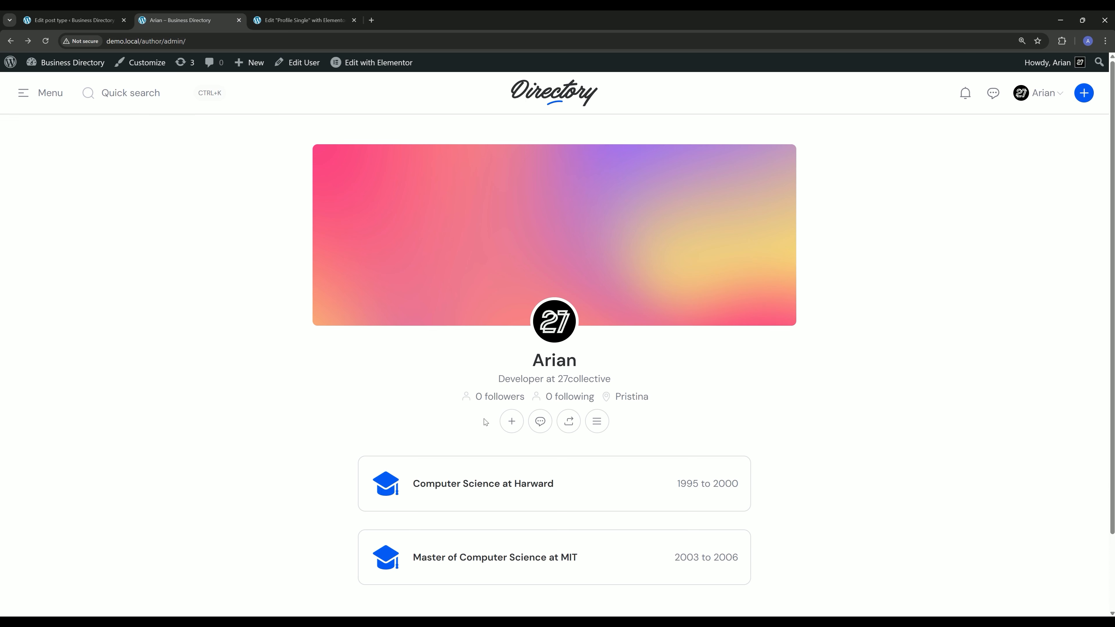
pyautogui.scroll(-2, 505, 424)
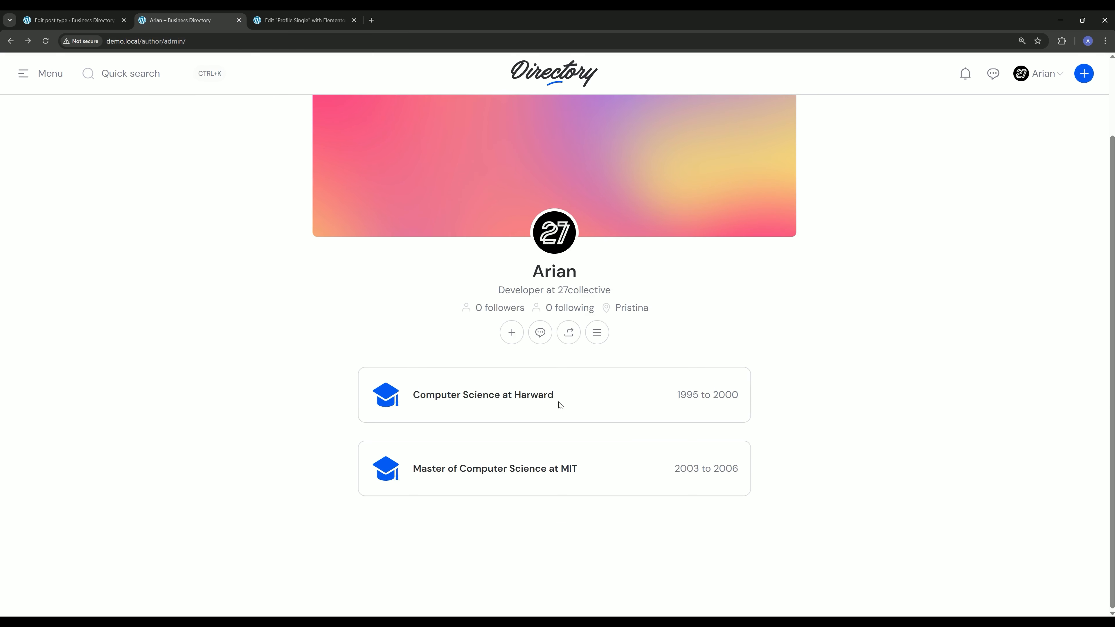
pyautogui.click(597, 332)
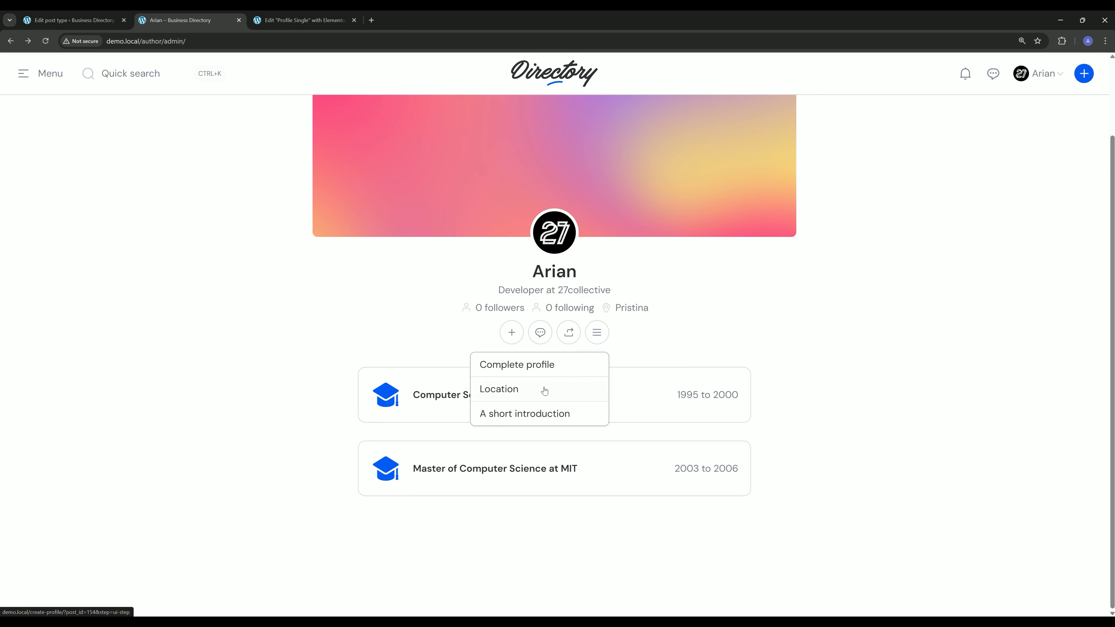
pyautogui.click(528, 365)
pyautogui.scroll(-5, 438, 463)
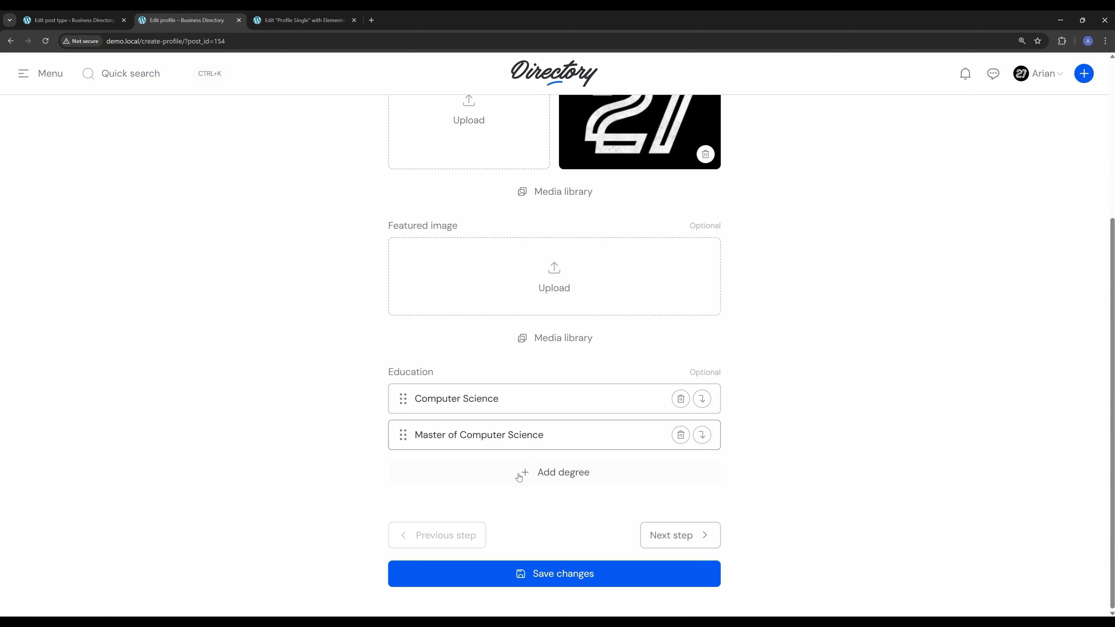
pyautogui.moveTo(474, 434); pyautogui.dragTo(478, 398)
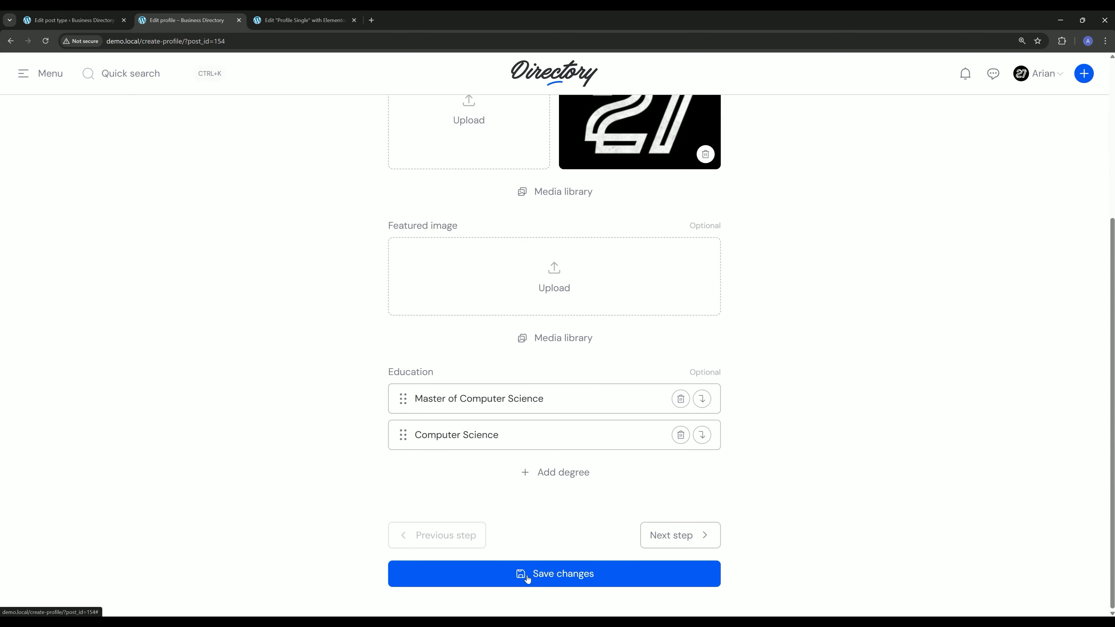
pyautogui.click(527, 579)
pyautogui.click(573, 246)
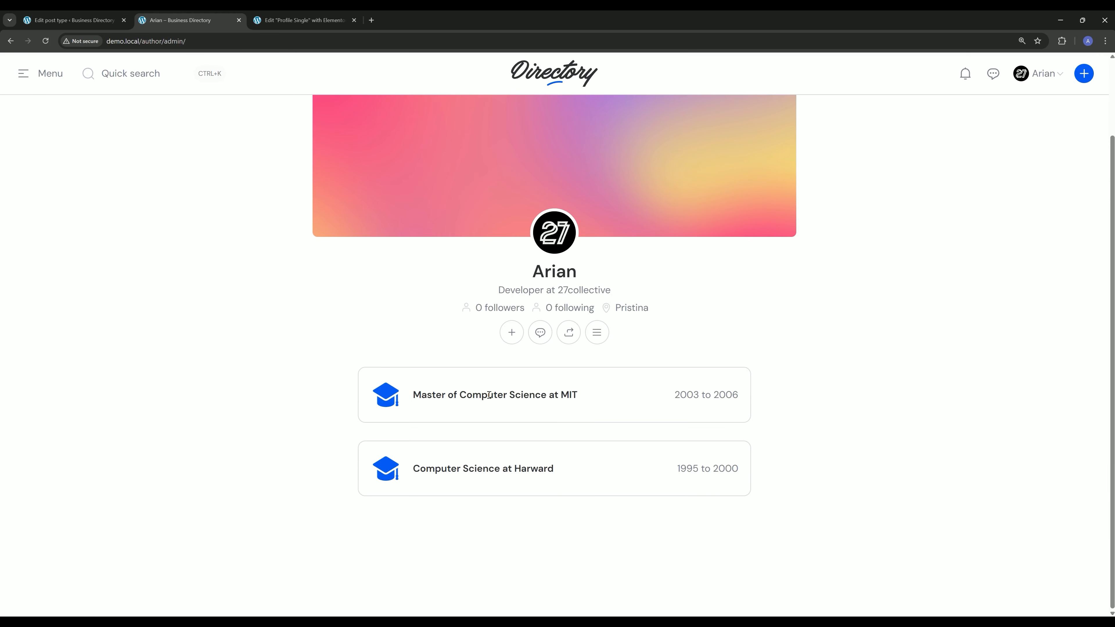
# Step: Set the gaps of the Degree row's parent container to 15 px, publish, and check the spacing on the profile page
pyautogui.click(303, 20)
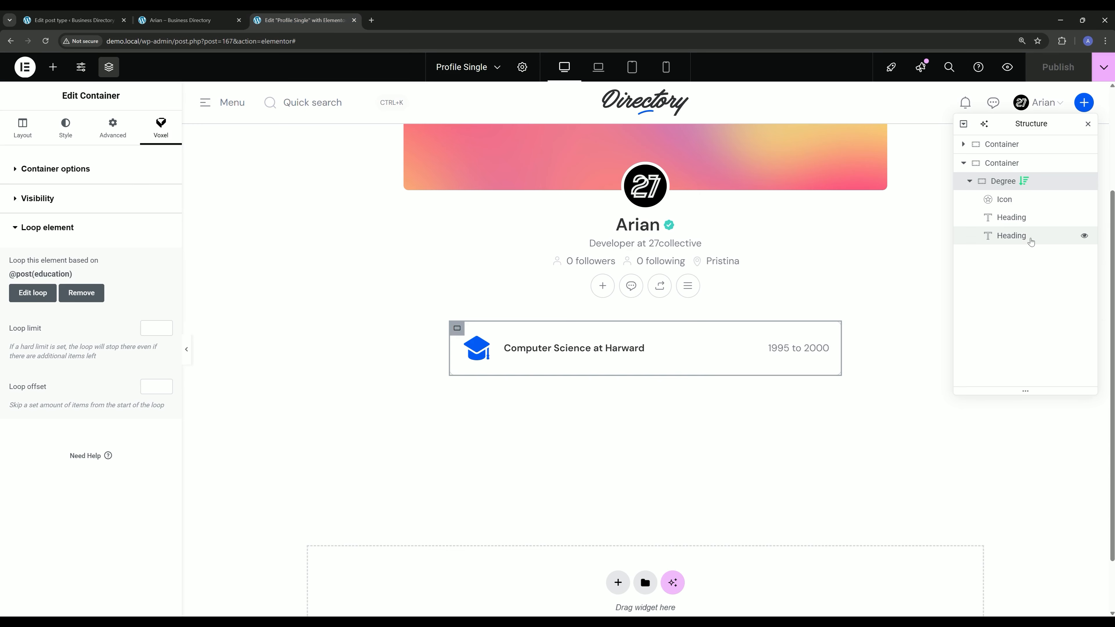
pyautogui.click(969, 181)
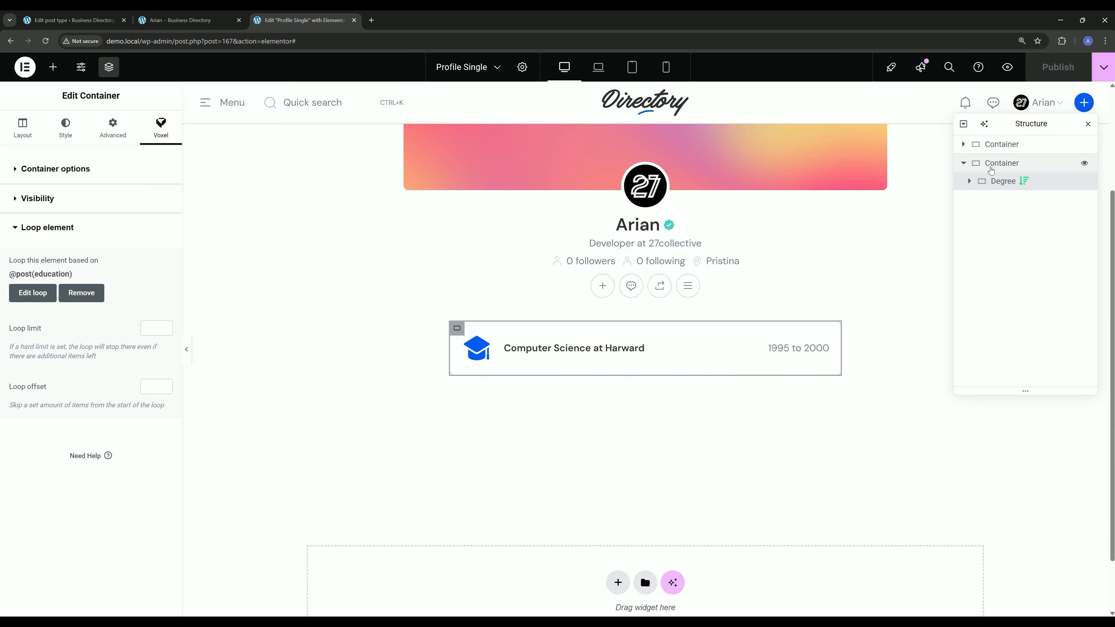
pyautogui.click(1001, 163)
pyautogui.moveTo(132, 486); pyautogui.dragTo(87, 484)
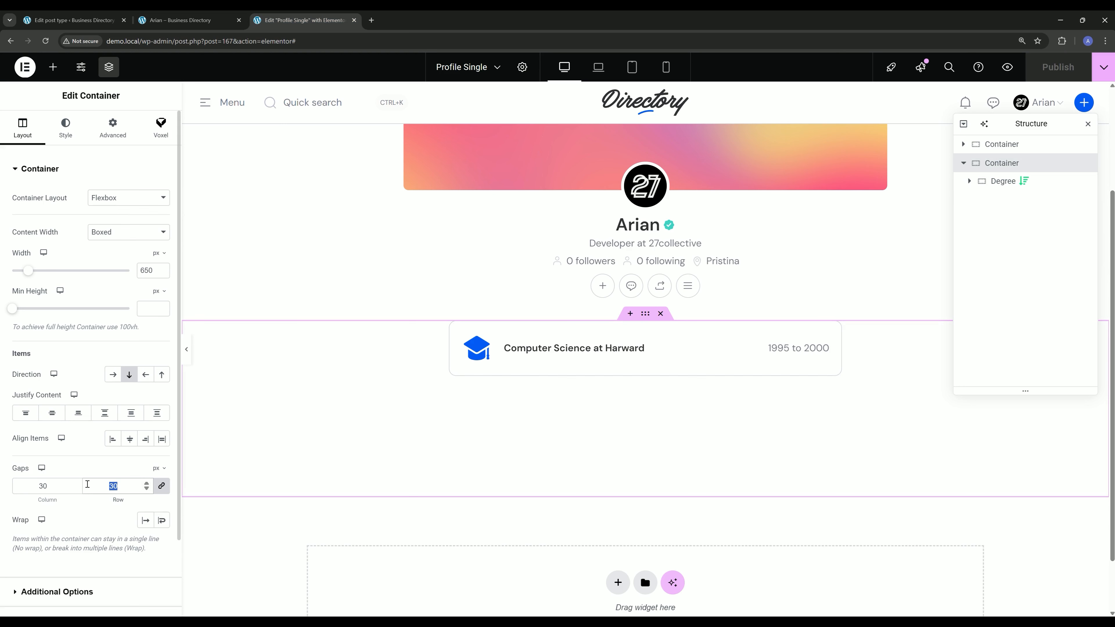
pyautogui.write('15')
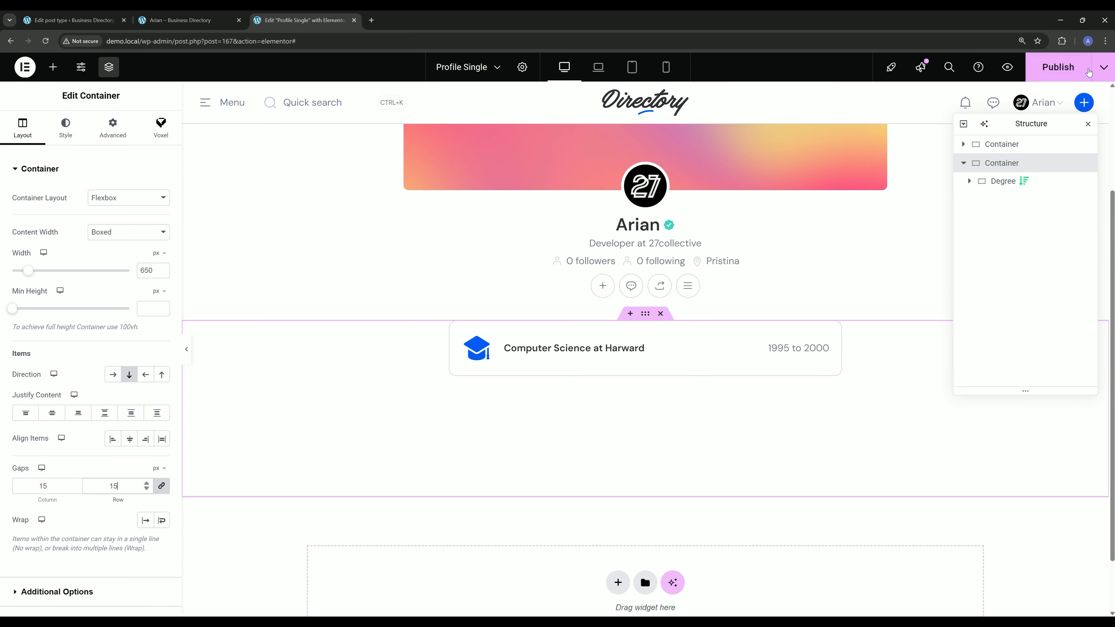
pyautogui.click(153, 20)
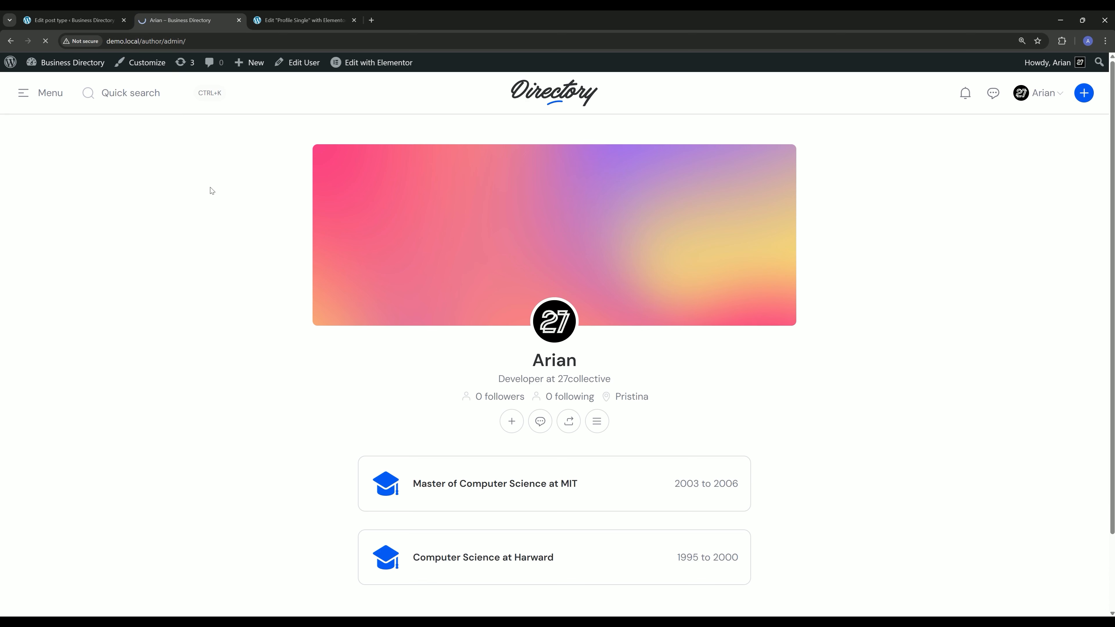
pyautogui.scroll(-2, 349, 363)
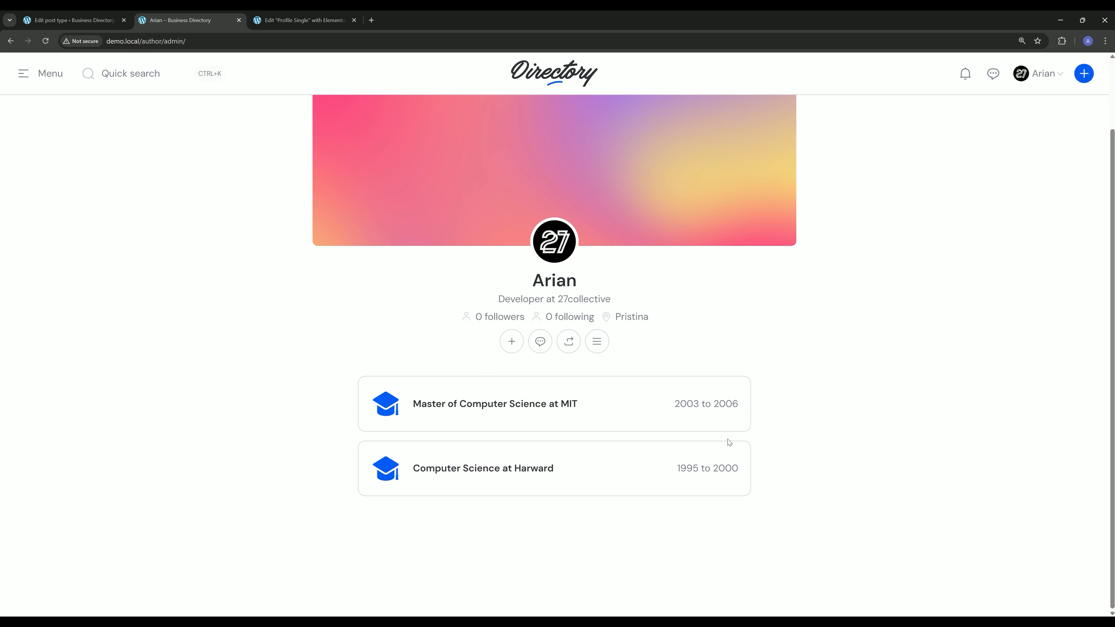
pyautogui.scroll(2, 698, 395)
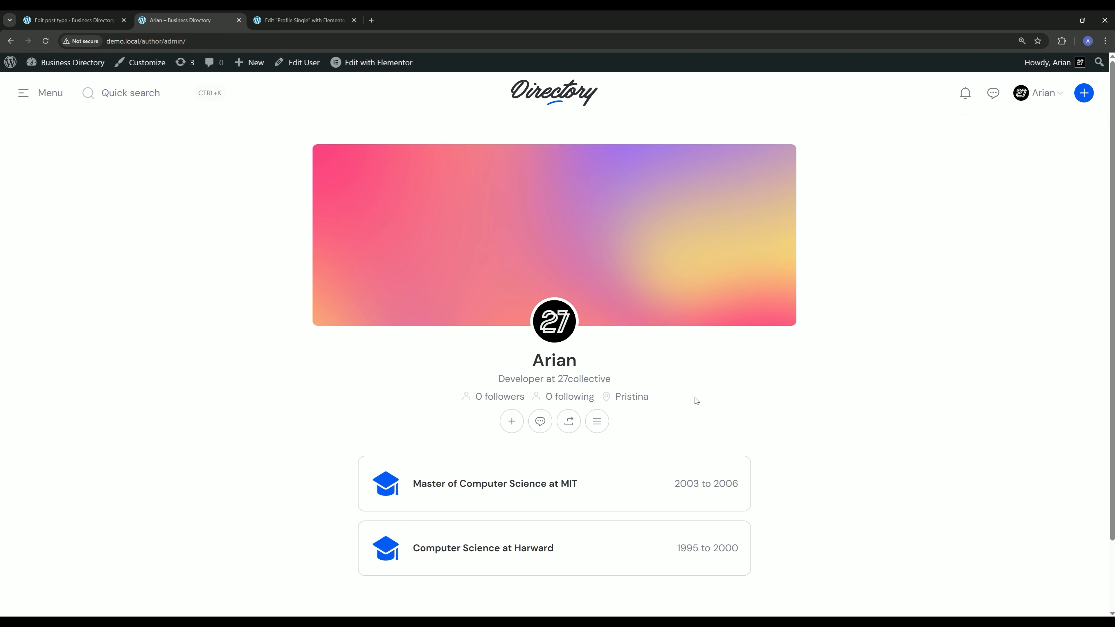
# Step: Add a Switcher field to the Education repeater of the Profiles post type
pyautogui.click(67, 21)
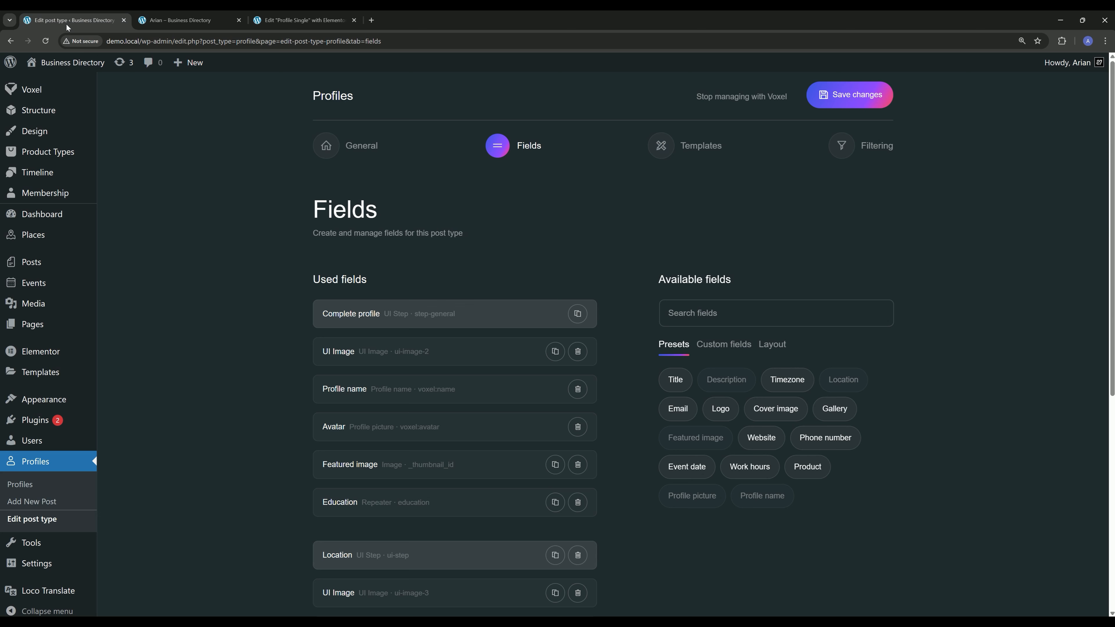
pyautogui.click(397, 505)
pyautogui.click(391, 132)
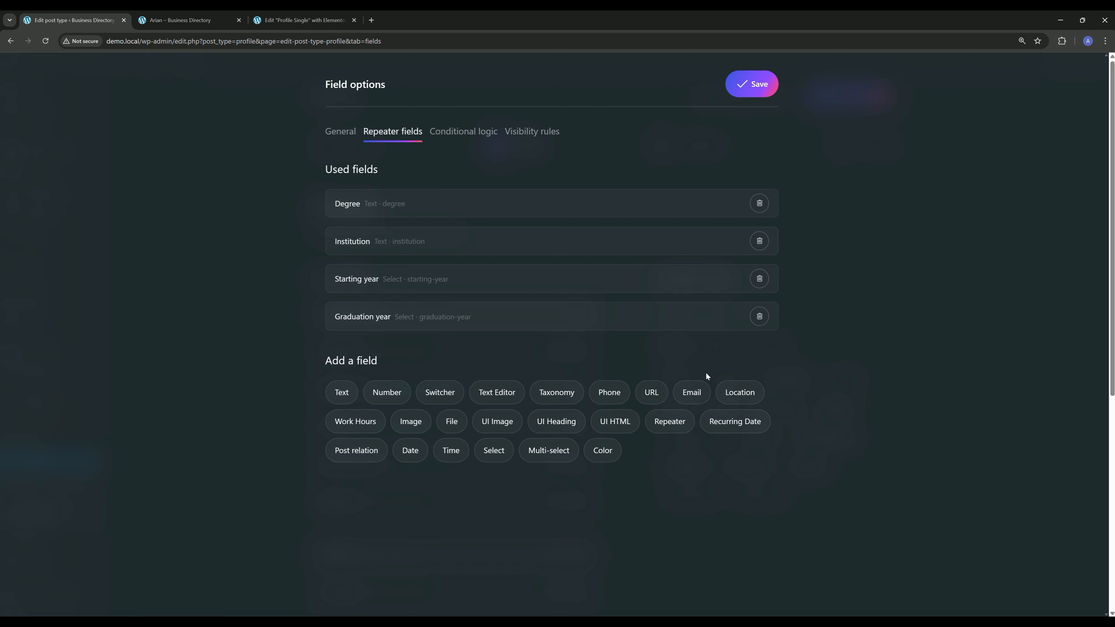
pyautogui.click(440, 388)
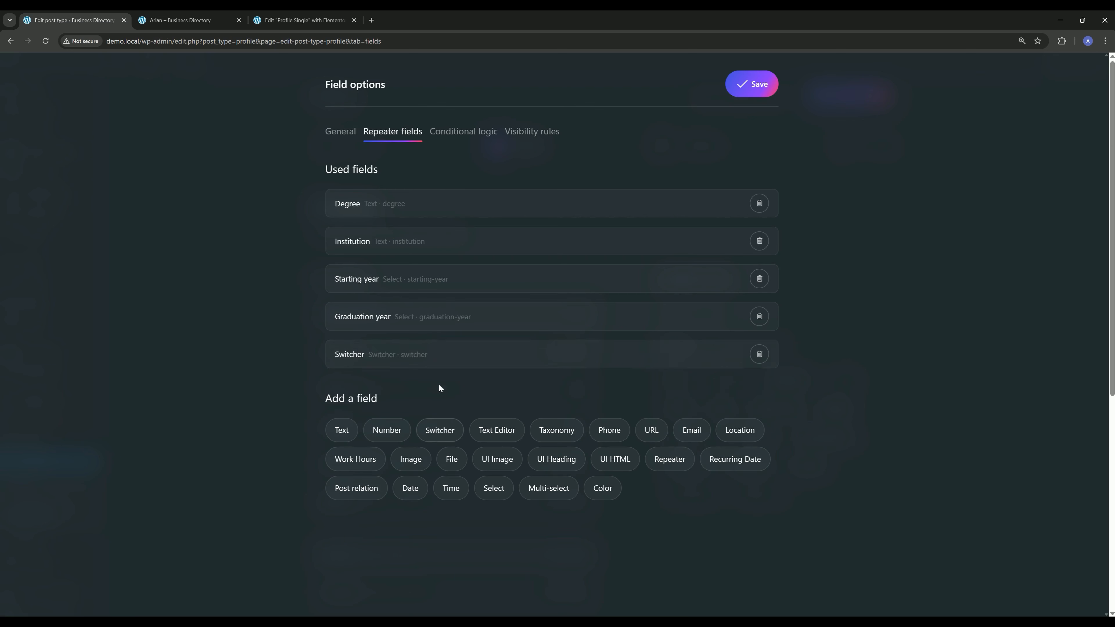
# Step: Name the new switcher field "I'm currently studying here" and set its field key to currently-studying
pyautogui.click(369, 351)
pyautogui.write("I'm currently studying here")
pyautogui.click(734, 309)
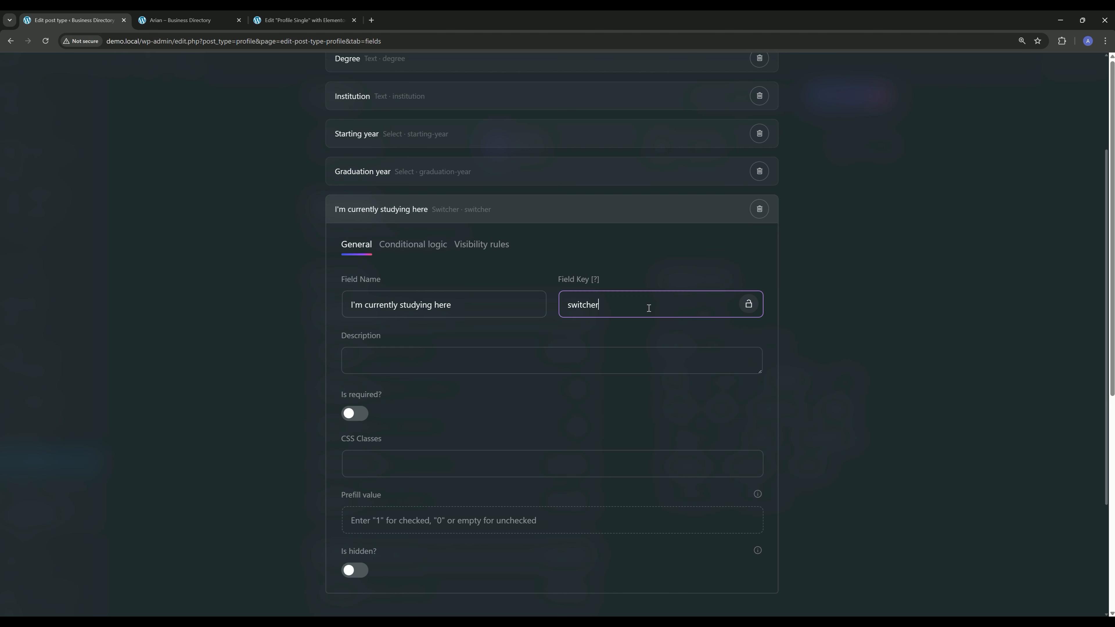
pyautogui.hotkey('ctrl', 'a')
pyautogui.write('currently-studiying')
pyautogui.press('BackSpace')
pyautogui.press('BackSpace')
pyautogui.press('BackSpace')
pyautogui.write('ng')
pyautogui.click(452, 222)
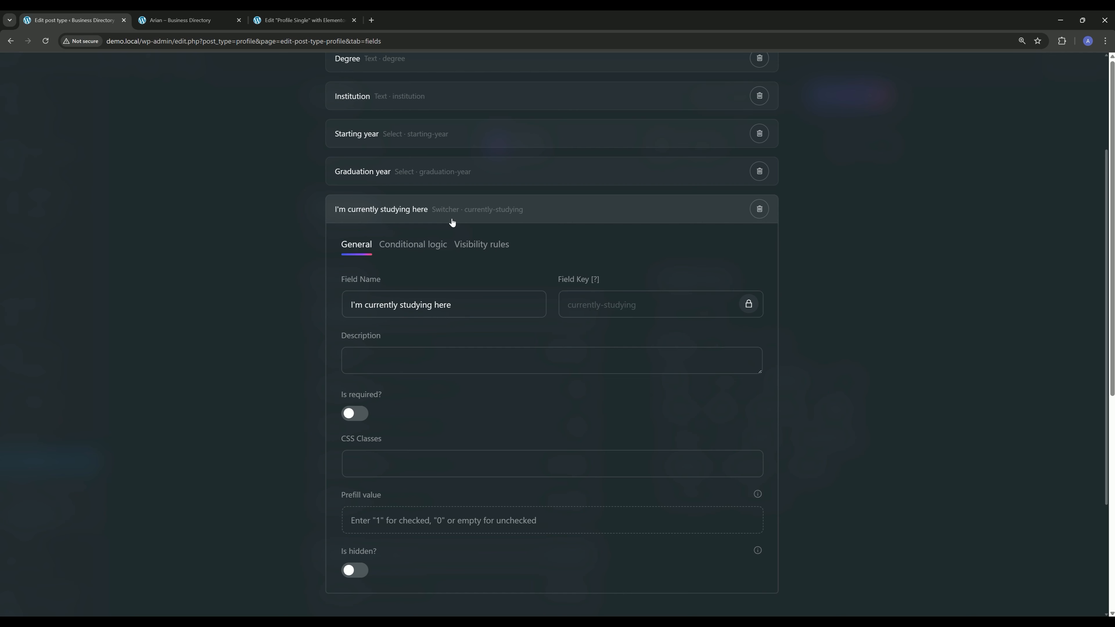
# Step: Enable conditional logic on the Graduation year field so that it shows only if "I'm currently studying here" is unchecked
pyautogui.click(452, 221)
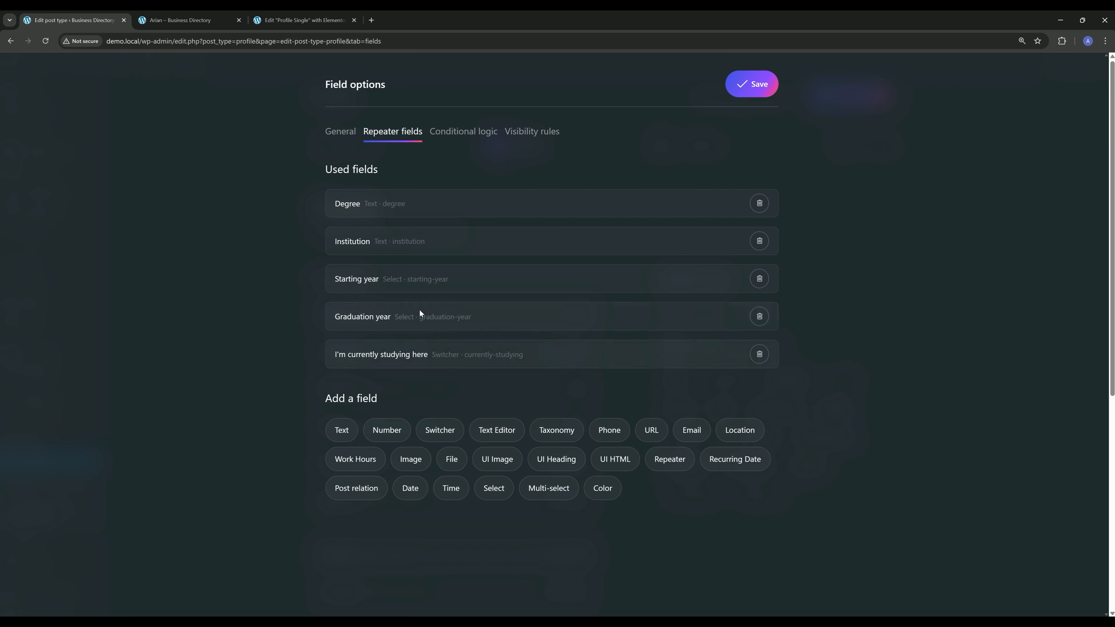
pyautogui.click(355, 317)
pyautogui.scroll(-3, 415, 335)
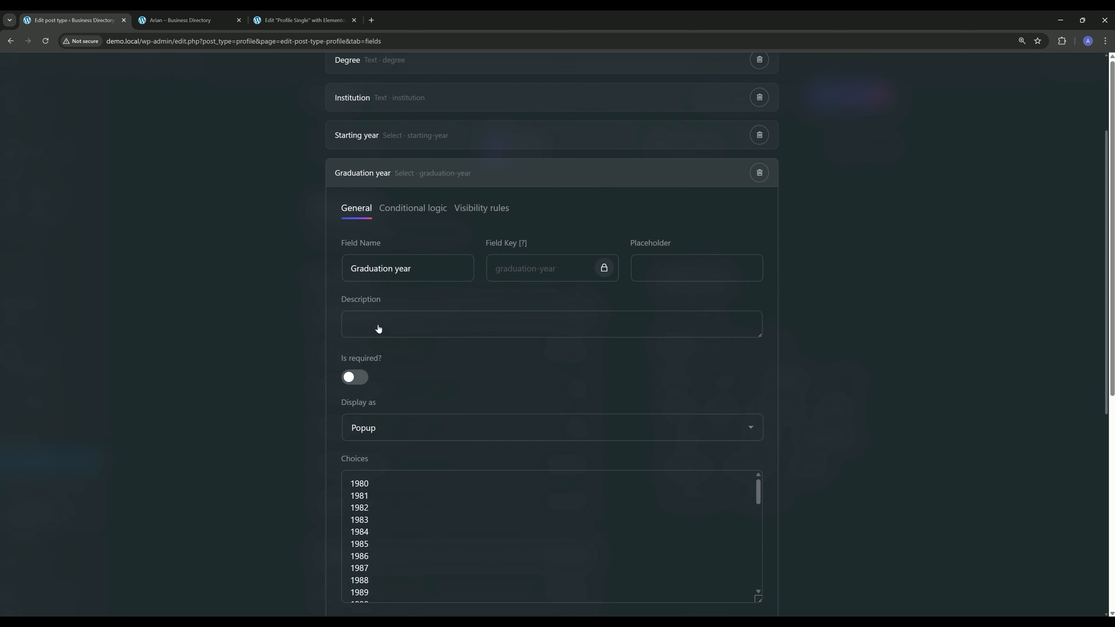
pyautogui.click(411, 210)
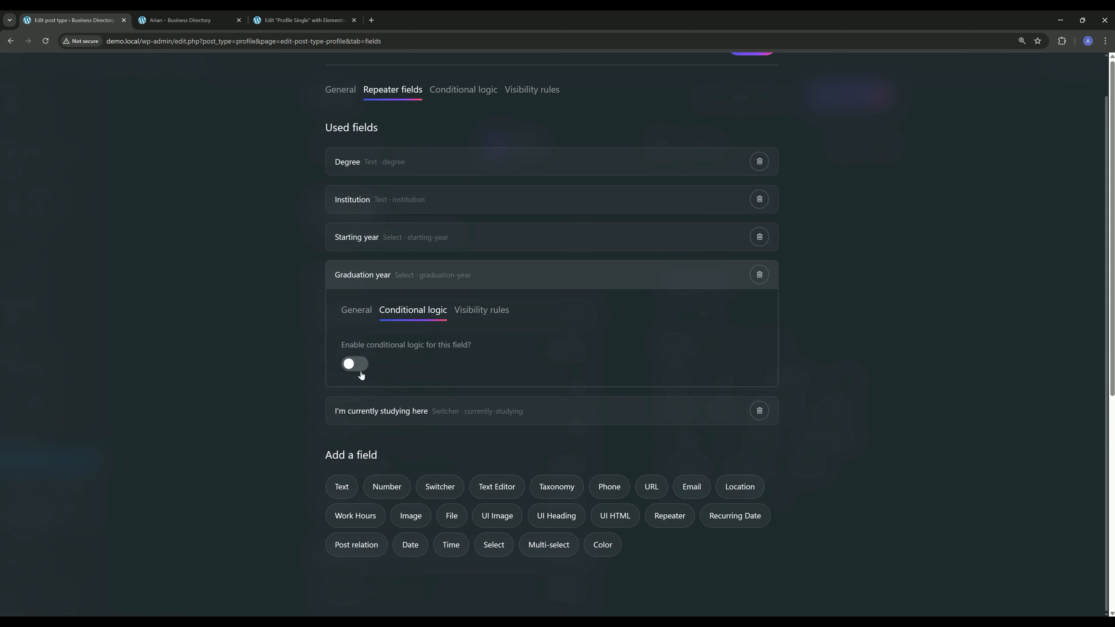
pyautogui.click(354, 364)
pyautogui.scroll(-2, 403, 325)
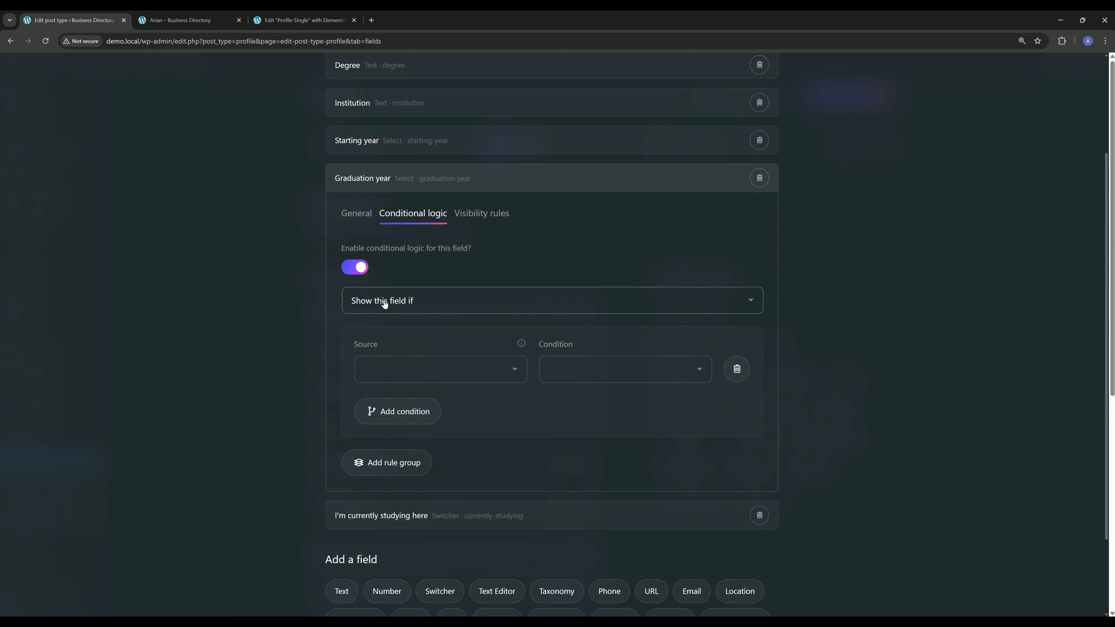
pyautogui.click(394, 369)
pyautogui.click(404, 437)
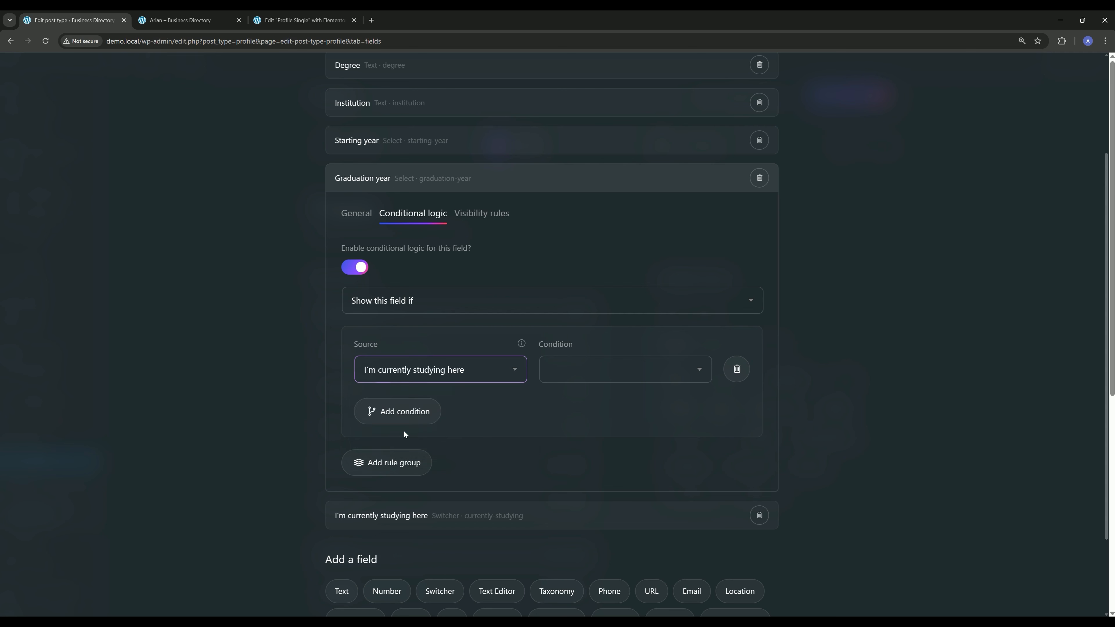
pyautogui.click(569, 376)
pyautogui.click(581, 421)
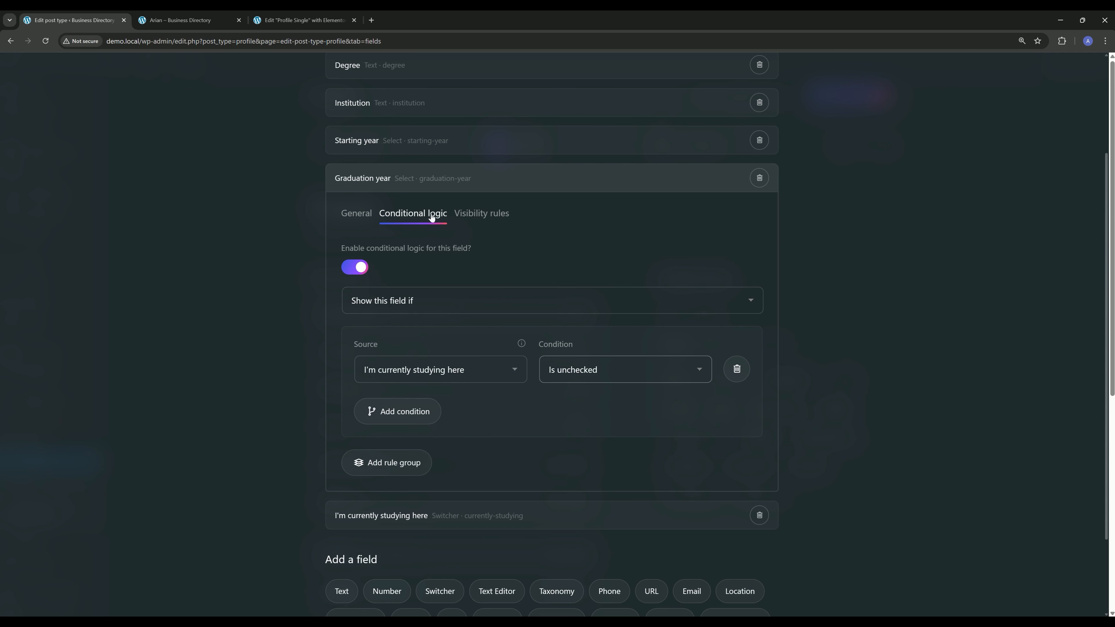
# Step: Save the Education repeater's field options and the changes to the Profiles post type
pyautogui.click(436, 185)
pyautogui.click(753, 84)
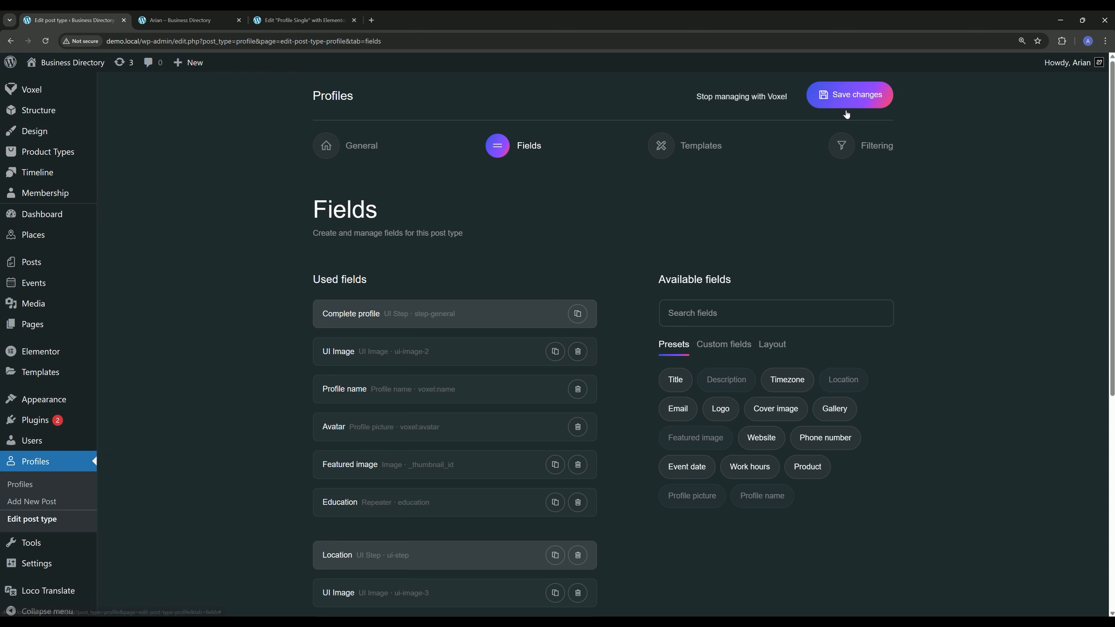
pyautogui.click(859, 101)
# Step: Reload the profile page, open its Complete profile edit form and expand the Master of Computer Science entry under Education
pyautogui.click(202, 21)
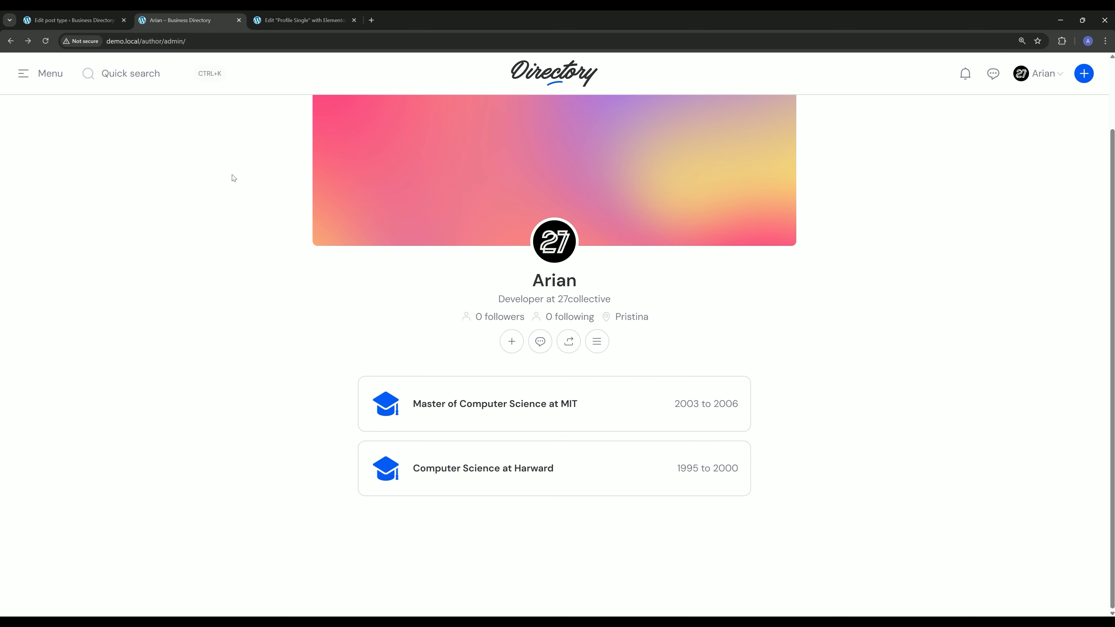
pyautogui.hotkey('ctrl', 'r')
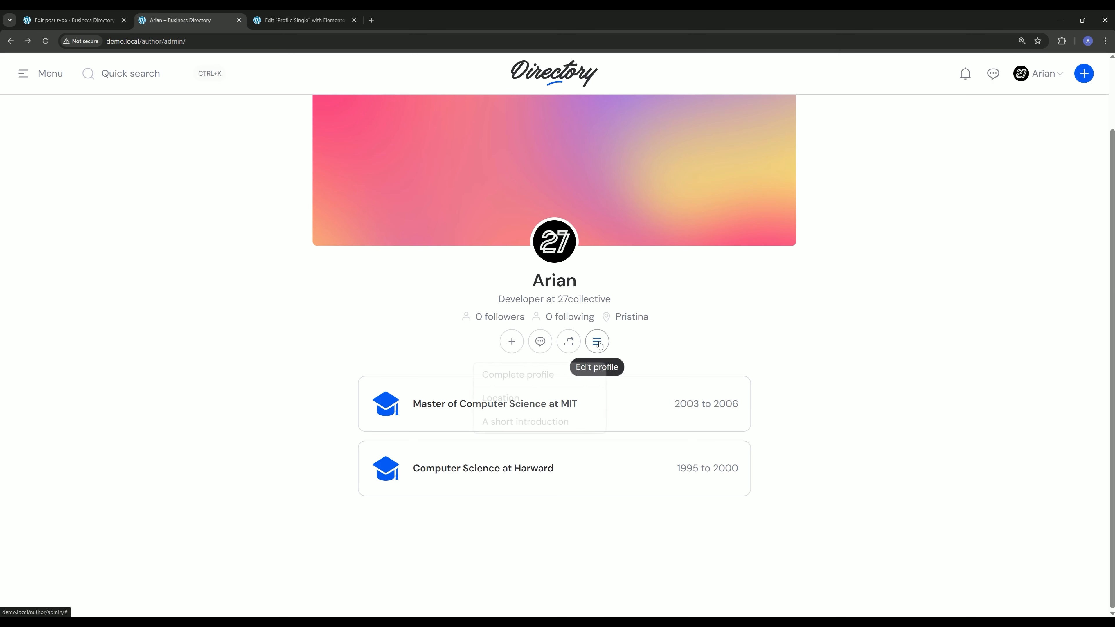
pyautogui.click(597, 341)
pyautogui.click(571, 376)
pyautogui.scroll(-5, 293, 299)
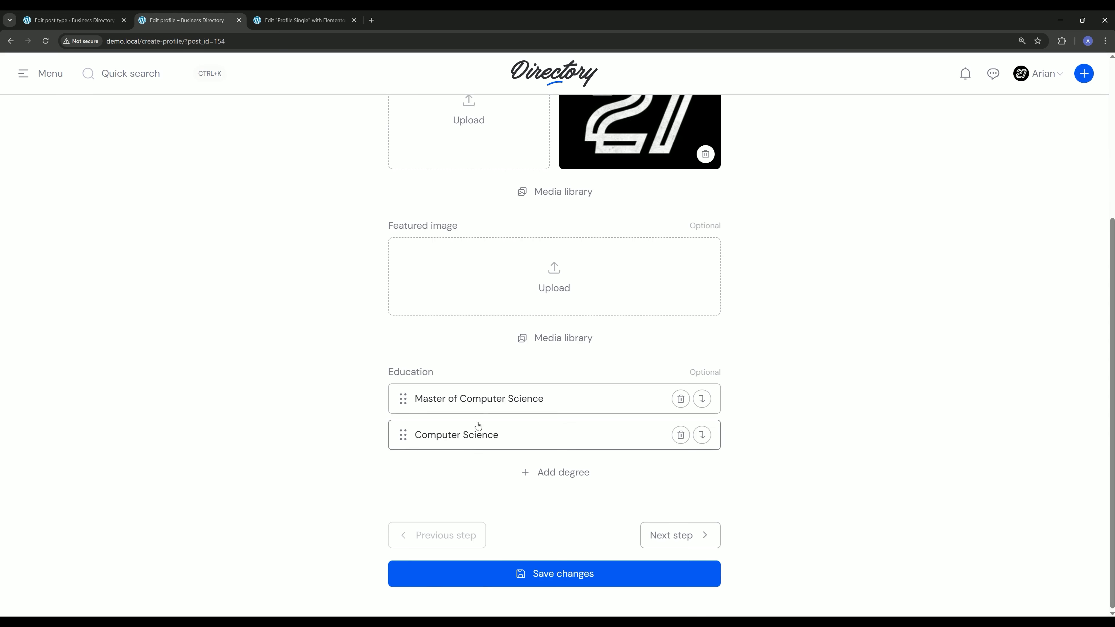
pyautogui.click(472, 399)
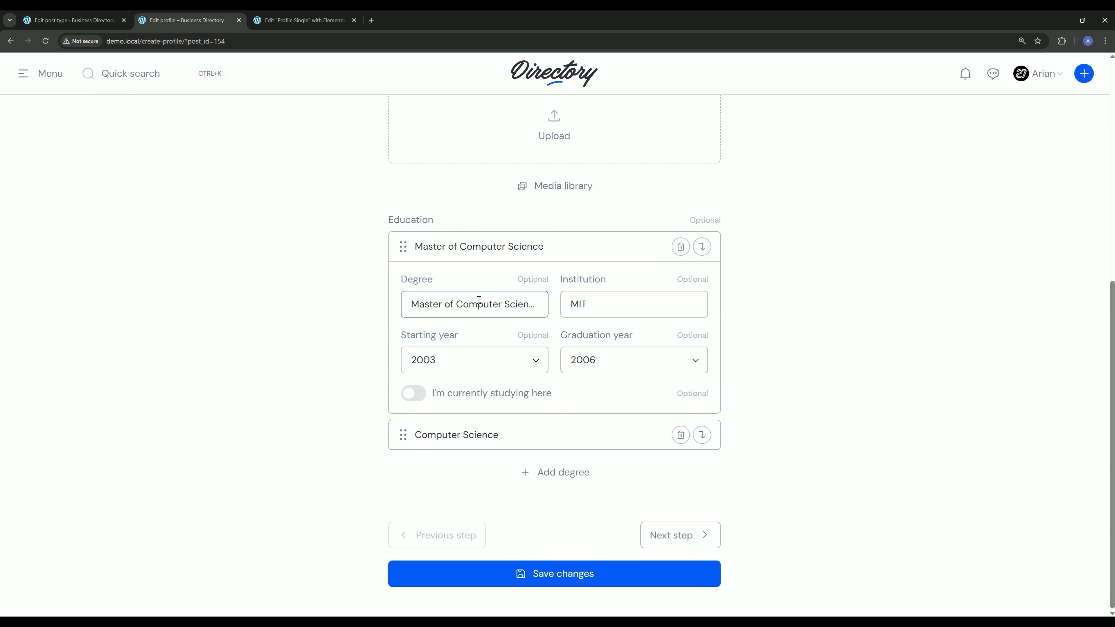
# Step: Turn on "I'm currently studying here" for Master of Computer Science, save the changes and view the profile
pyautogui.click(414, 394)
pyautogui.click(415, 396)
pyautogui.click(416, 397)
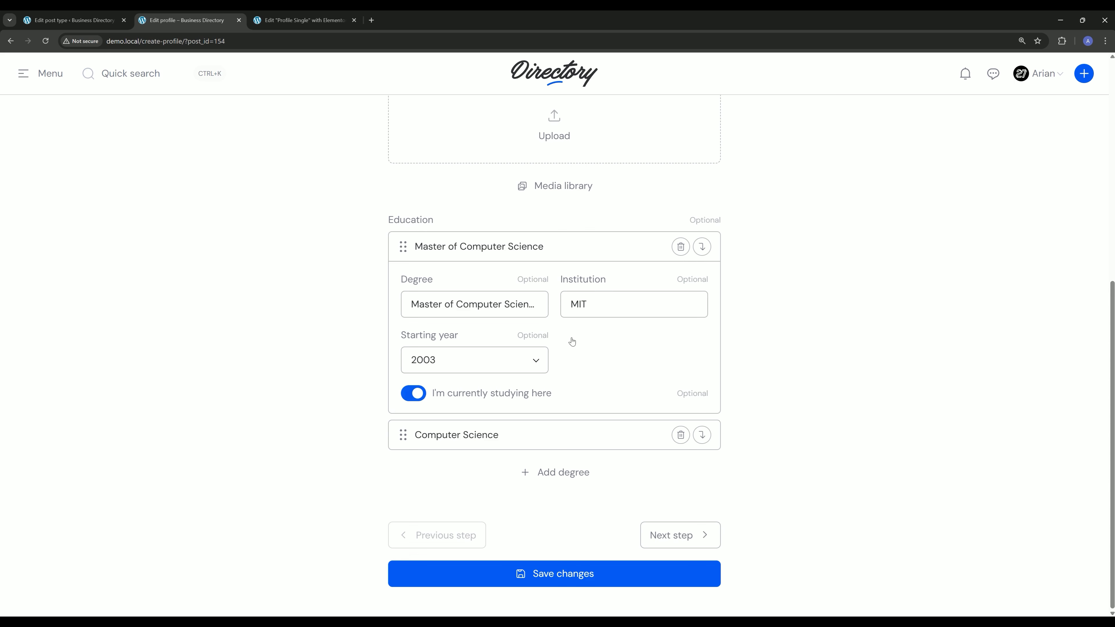
pyautogui.click(534, 576)
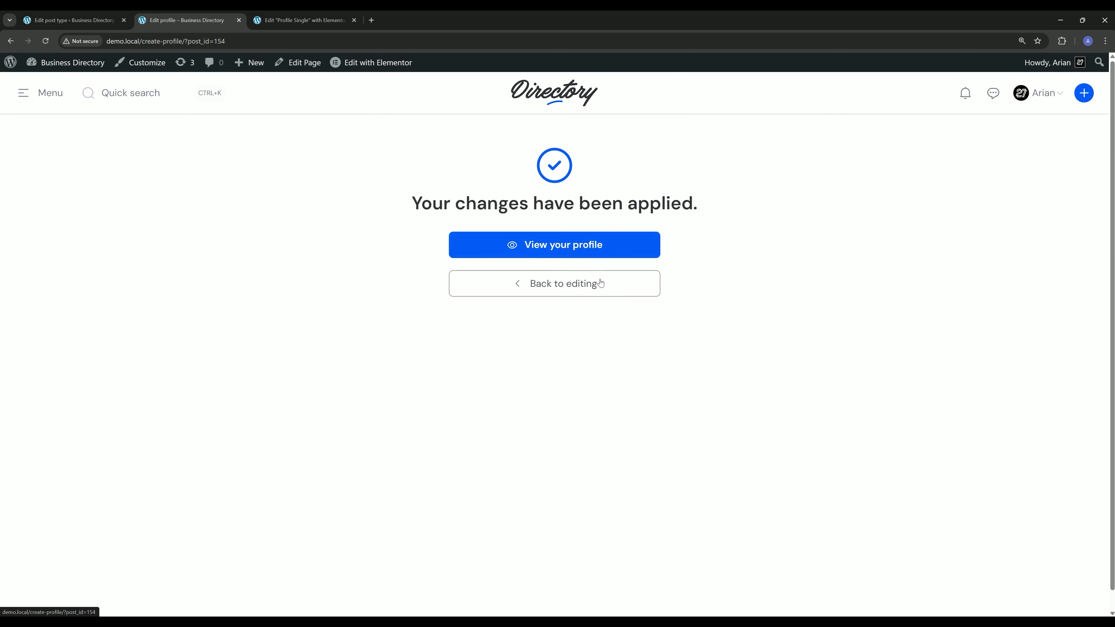
pyautogui.click(562, 246)
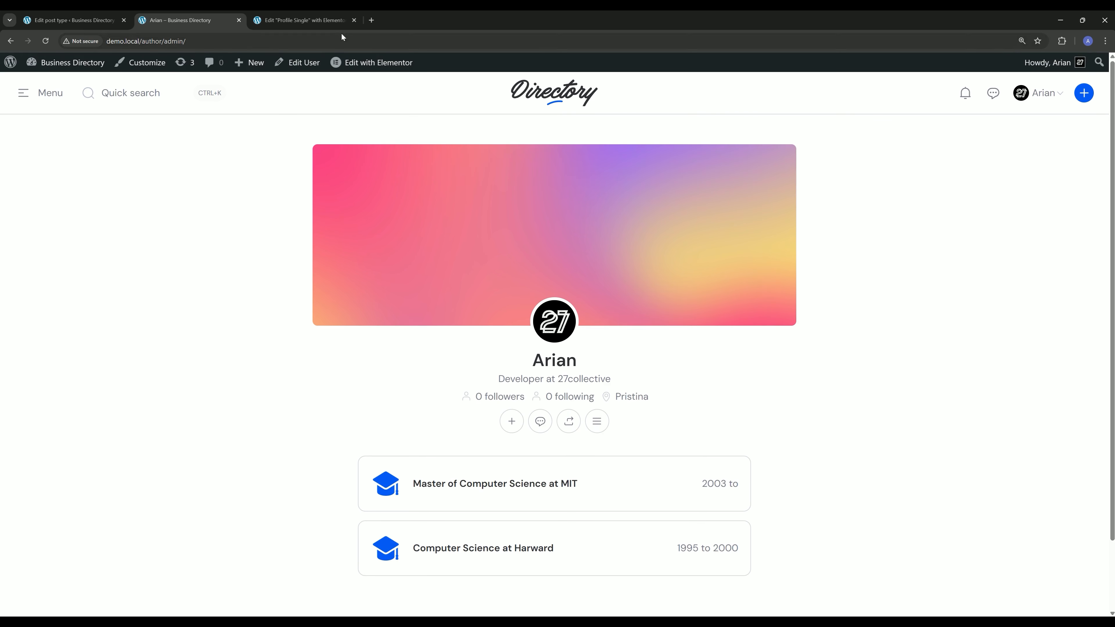
# Step: In the Profile Single template's date heading, replace the graduation year tag with the Education repeater's "I'm currently studying here" tag
pyautogui.hotkey('ctrl', 'Tab')
pyautogui.click(822, 494)
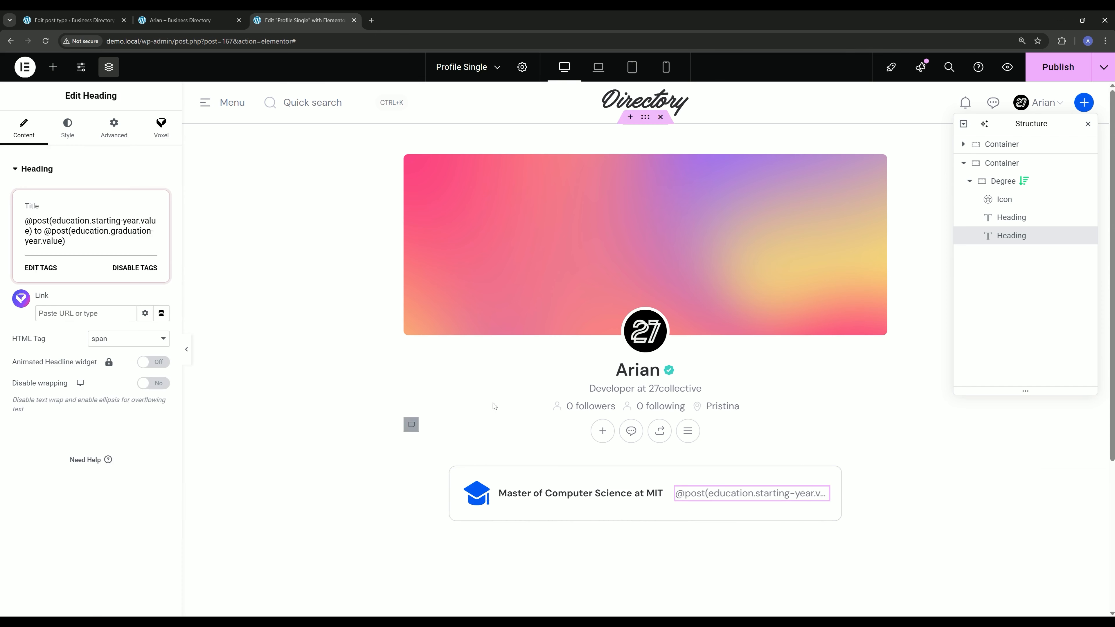
pyautogui.click(44, 268)
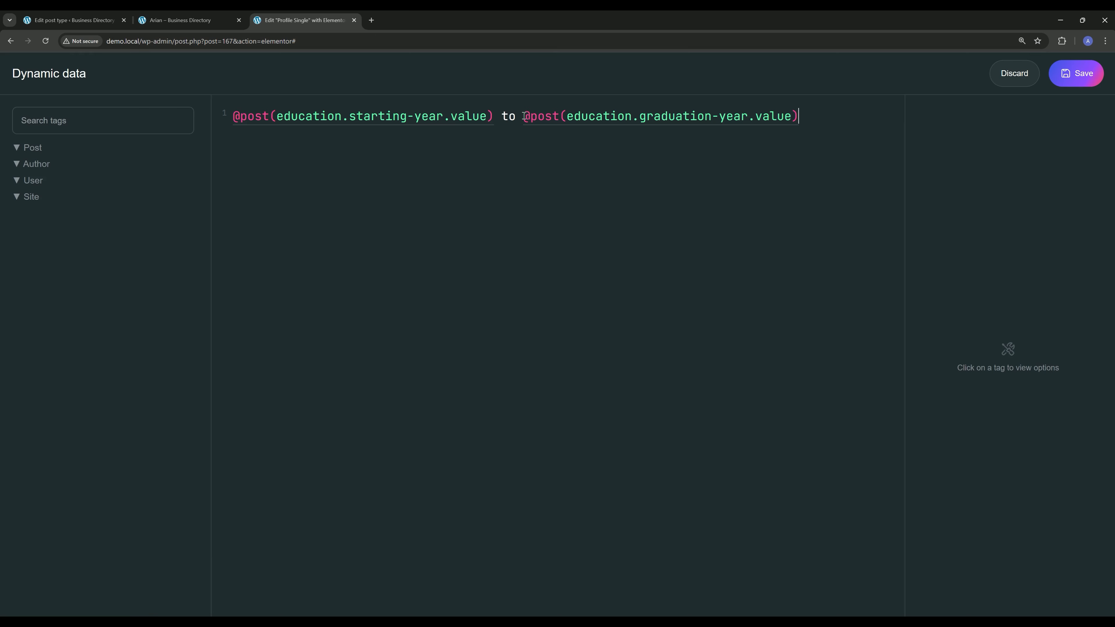
pyautogui.moveTo(524, 115); pyautogui.dragTo(834, 116)
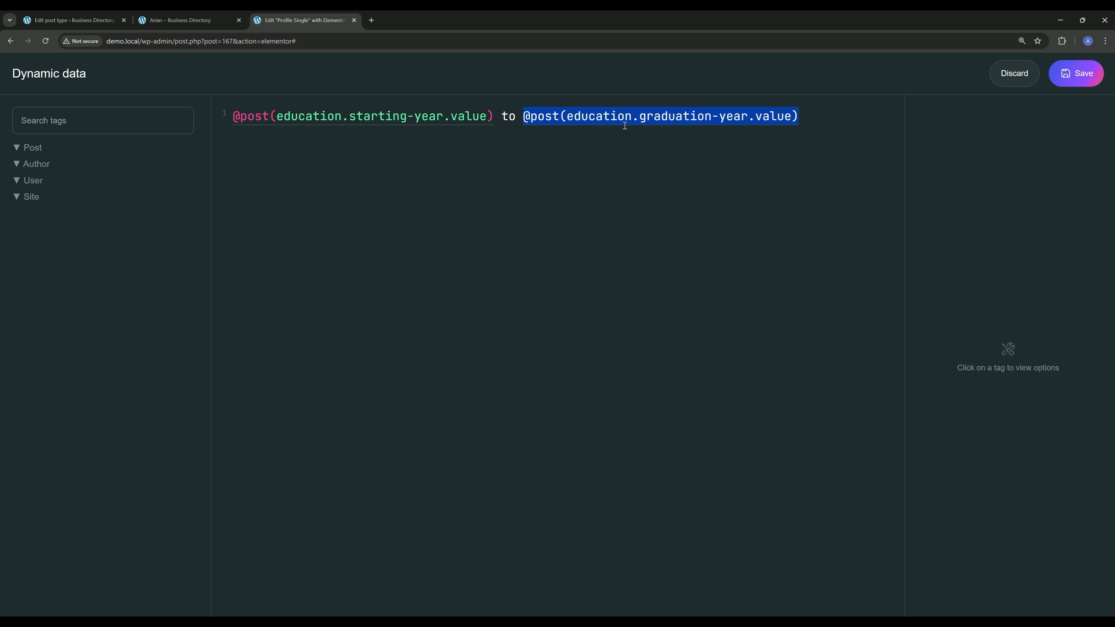
pyautogui.press('BackSpace')
pyautogui.click(20, 148)
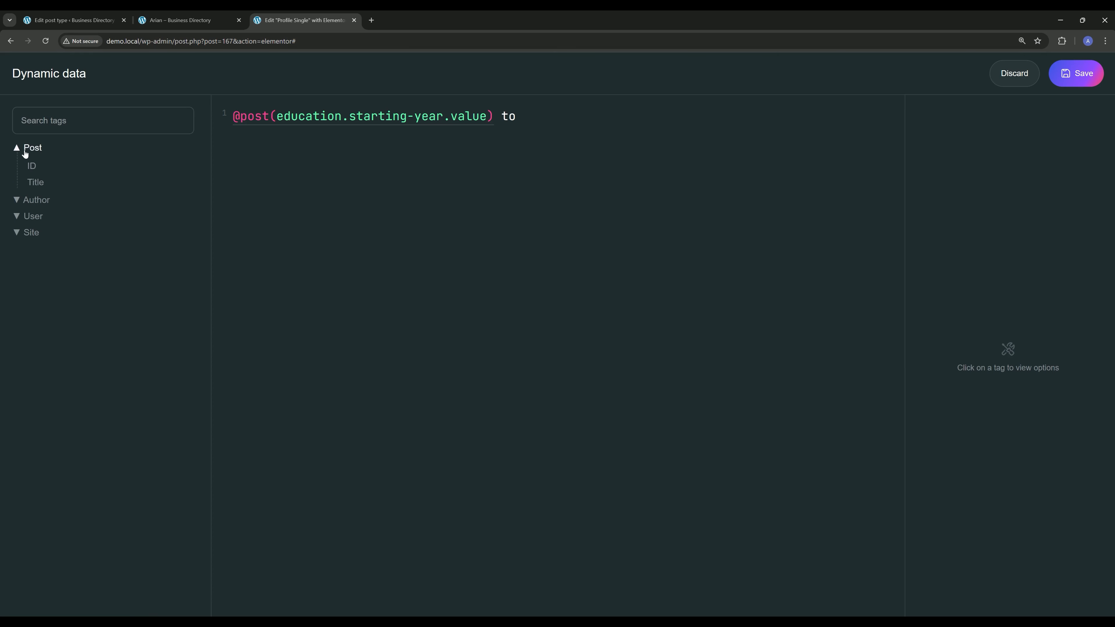
pyautogui.click(50, 492)
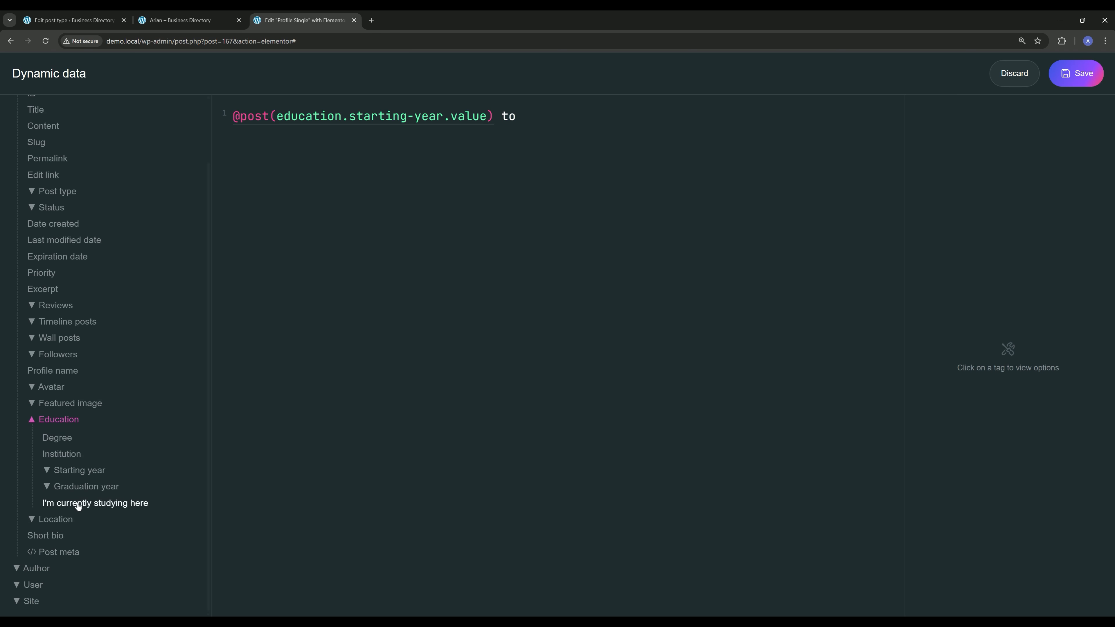
pyautogui.click(81, 505)
pyautogui.click(762, 117)
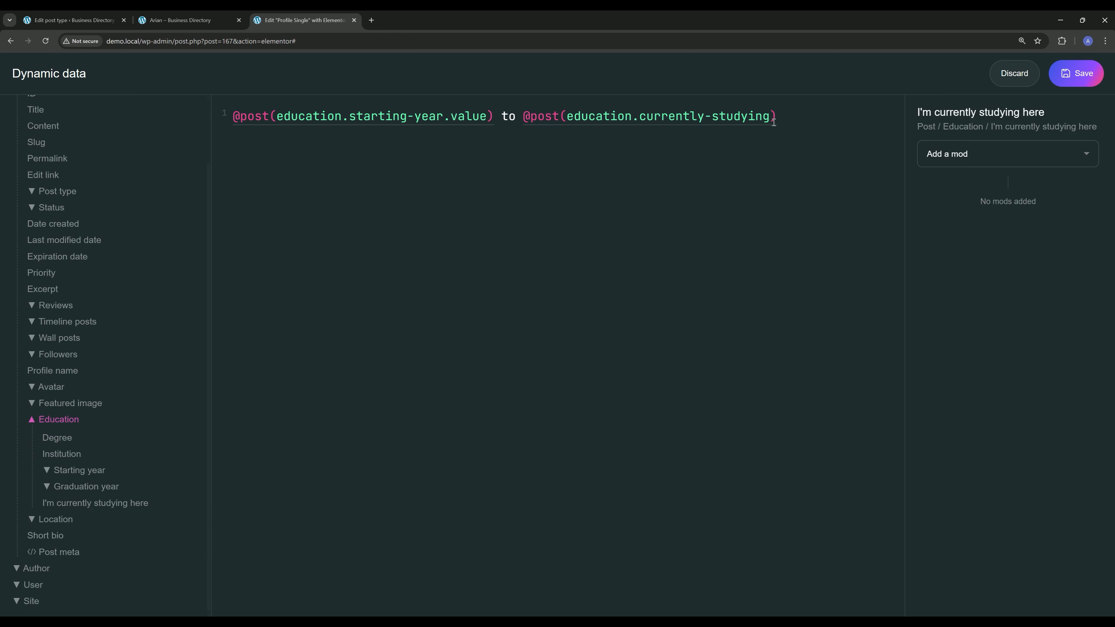
# Step: Add an Is checked mod to the currently-studying tag and set its Then content to "Present"
pyautogui.click(965, 164)
pyautogui.scroll(-5, 987, 258)
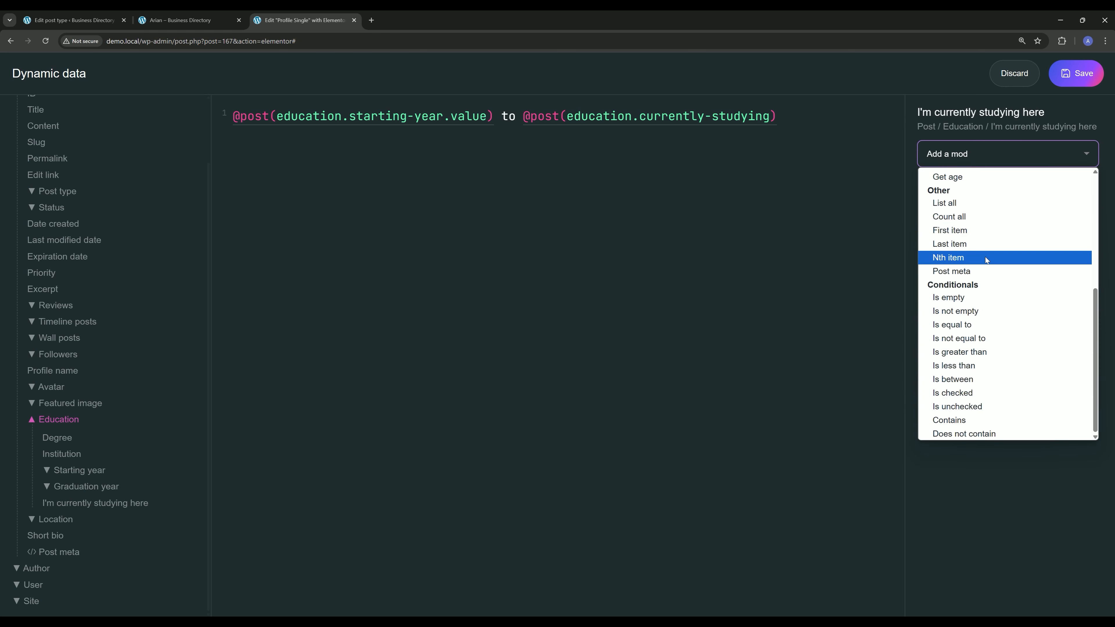
pyautogui.click(952, 395)
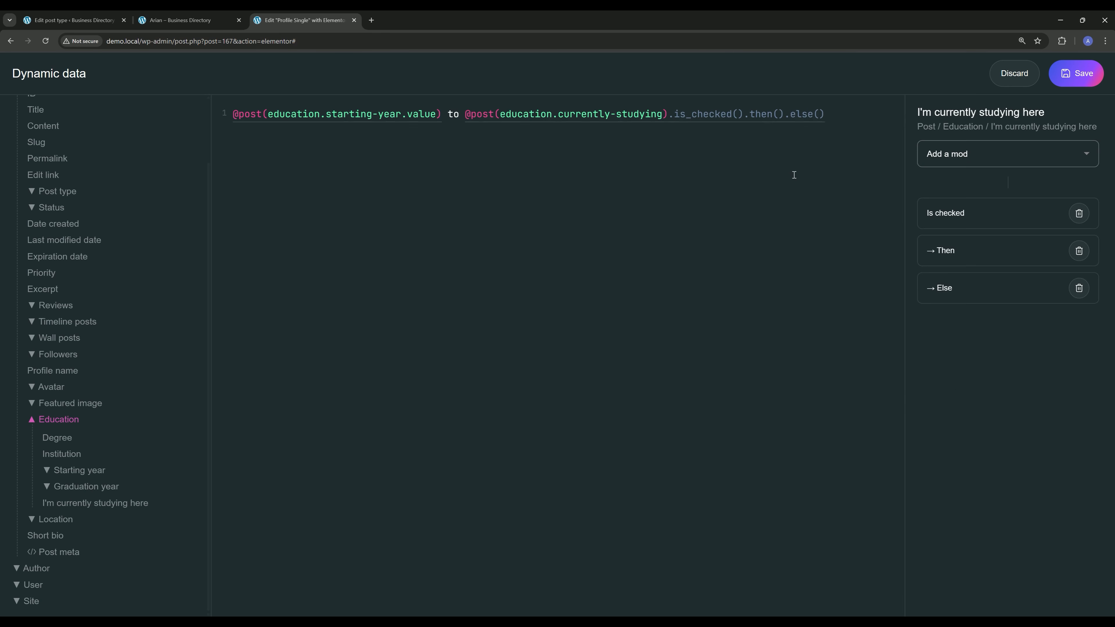
pyautogui.click(956, 251)
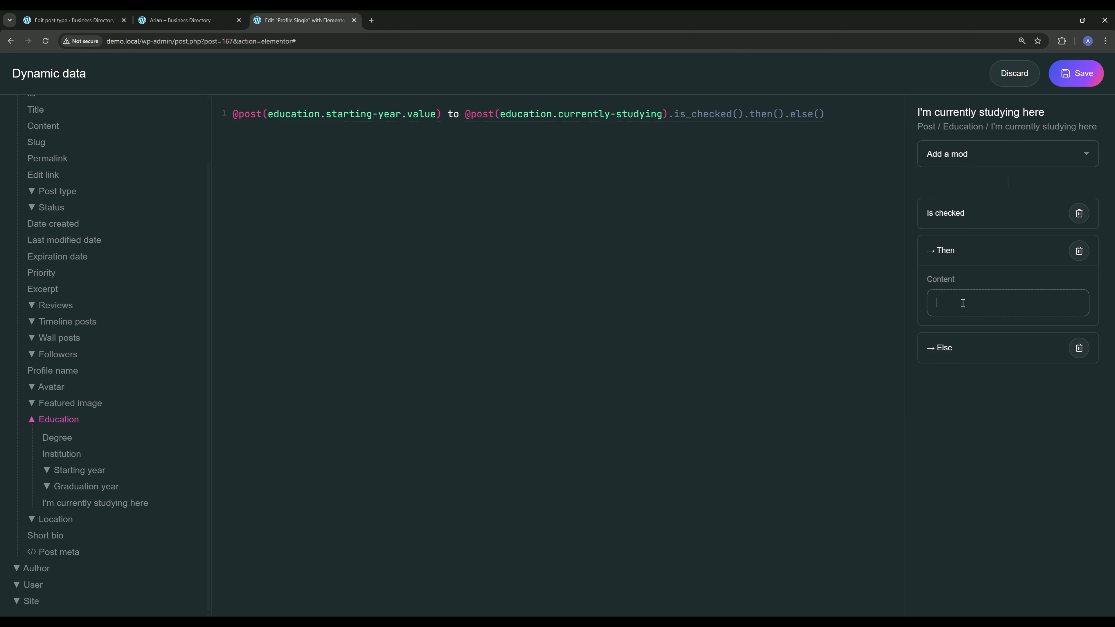
pyautogui.write('Present')
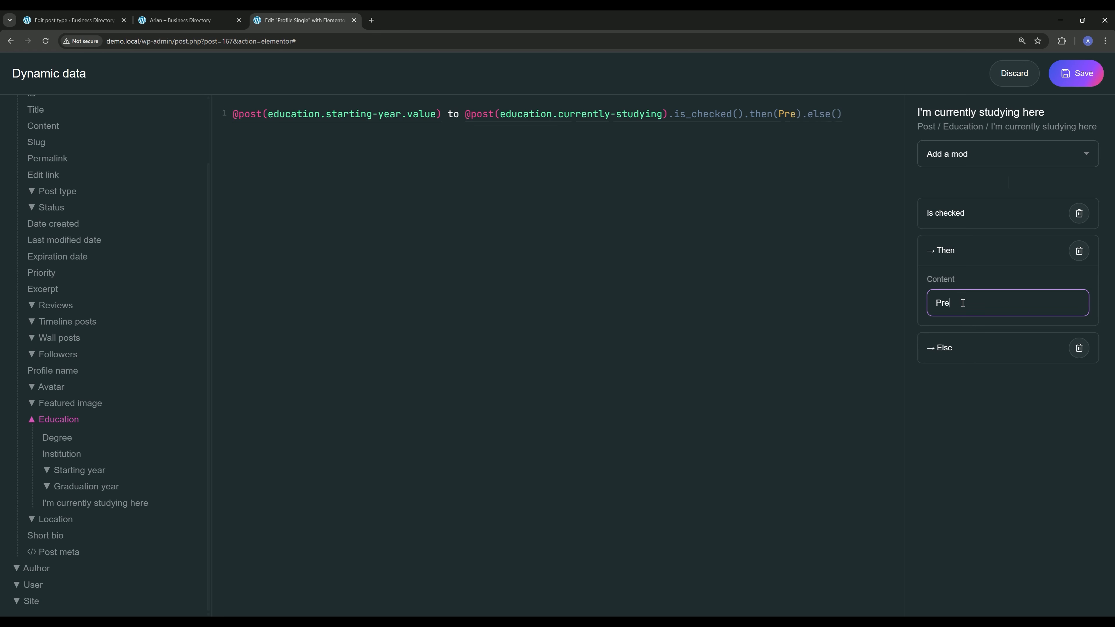
pyautogui.click(940, 257)
pyautogui.click(959, 288)
pyautogui.click(954, 350)
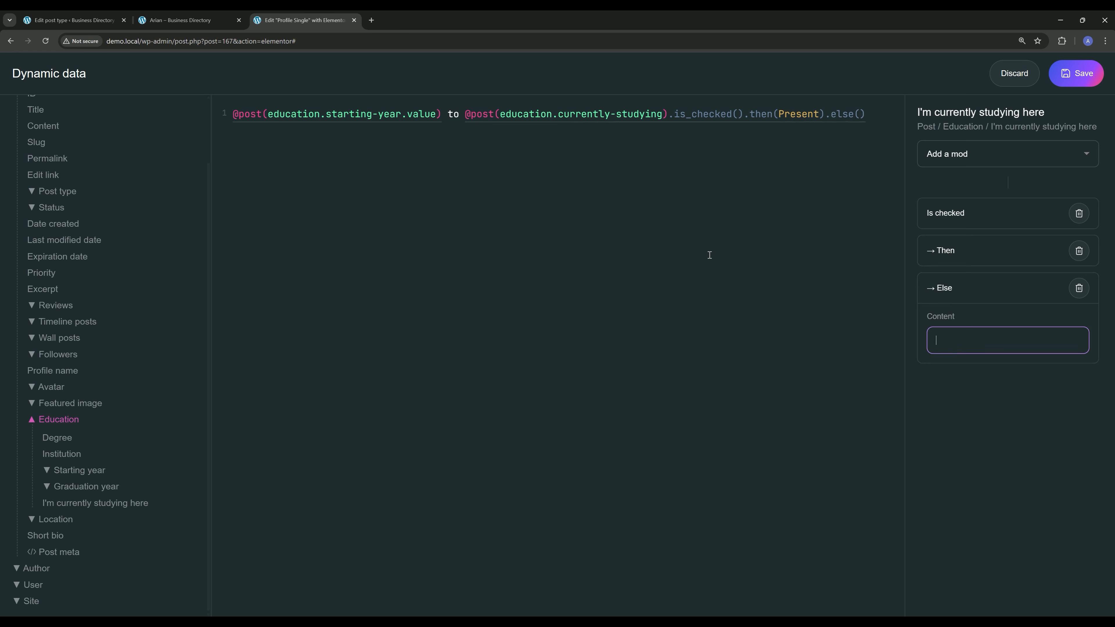
pyautogui.write('@gradu')
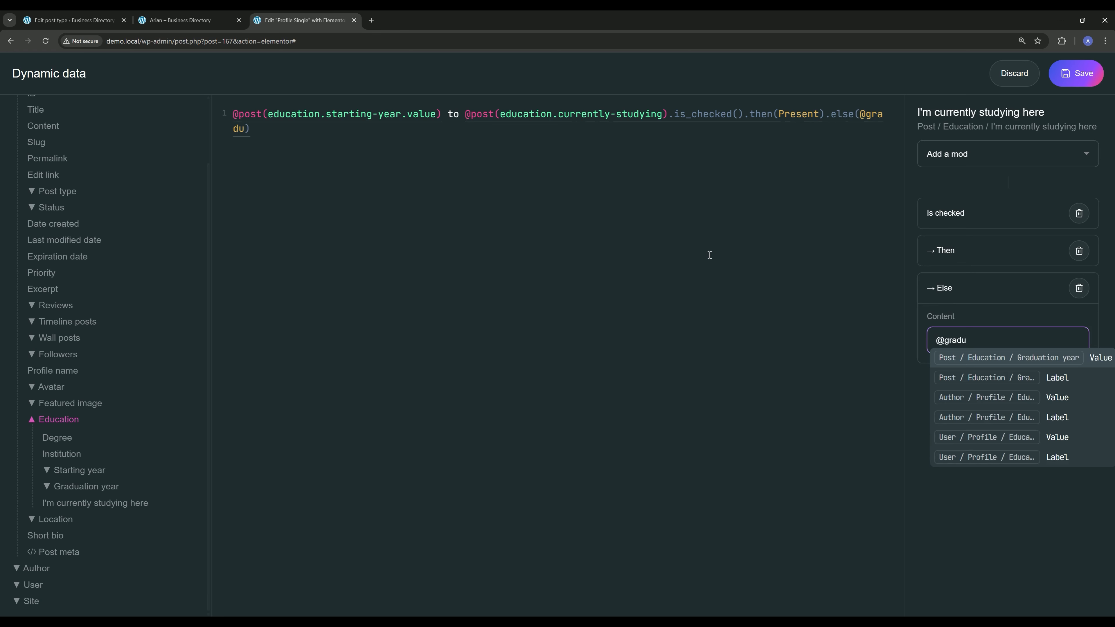
pyautogui.press('Return')
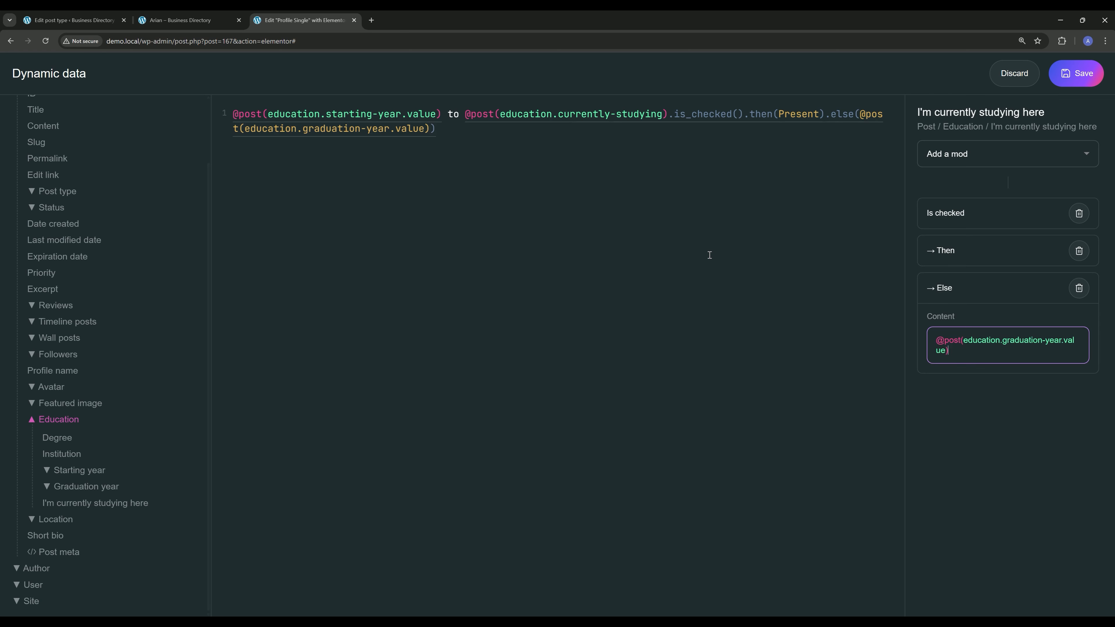
pyautogui.click(1104, 74)
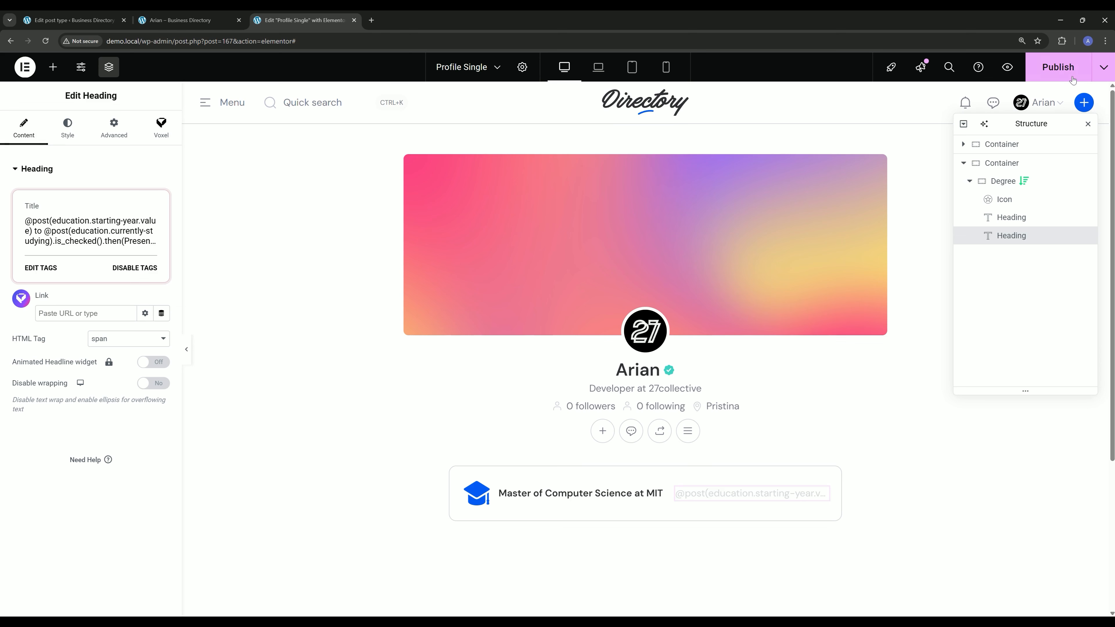
# Step: Publish the Profile Single template, reload the profile page and check the end dates of both education rows
pyautogui.click(1044, 74)
pyautogui.click(150, 21)
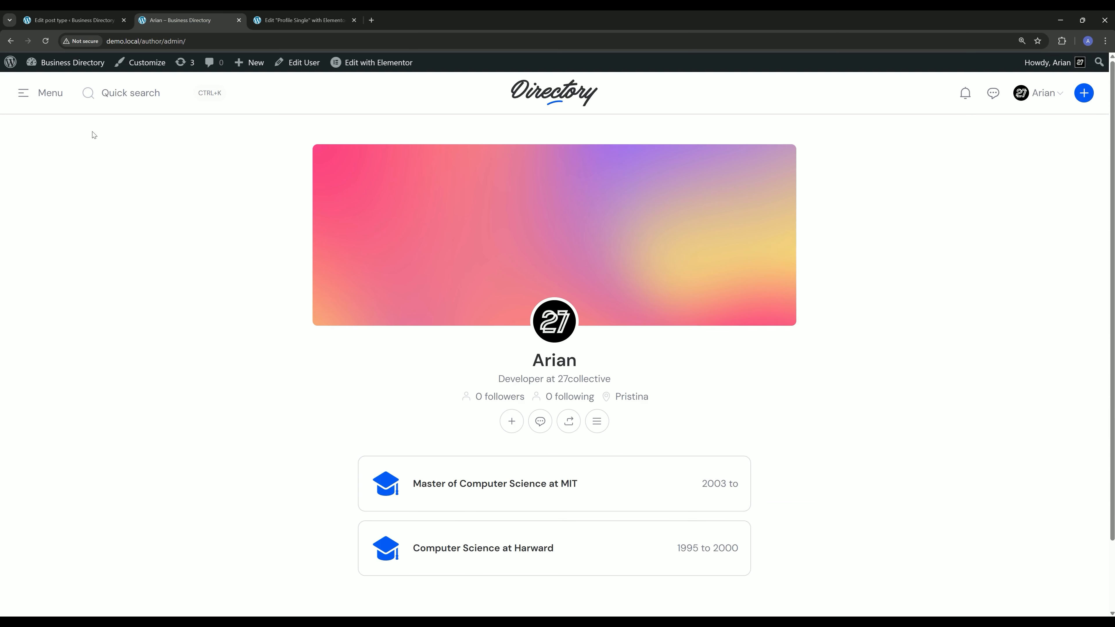
pyautogui.press('F5')
pyautogui.scroll(-2, 93, 136)
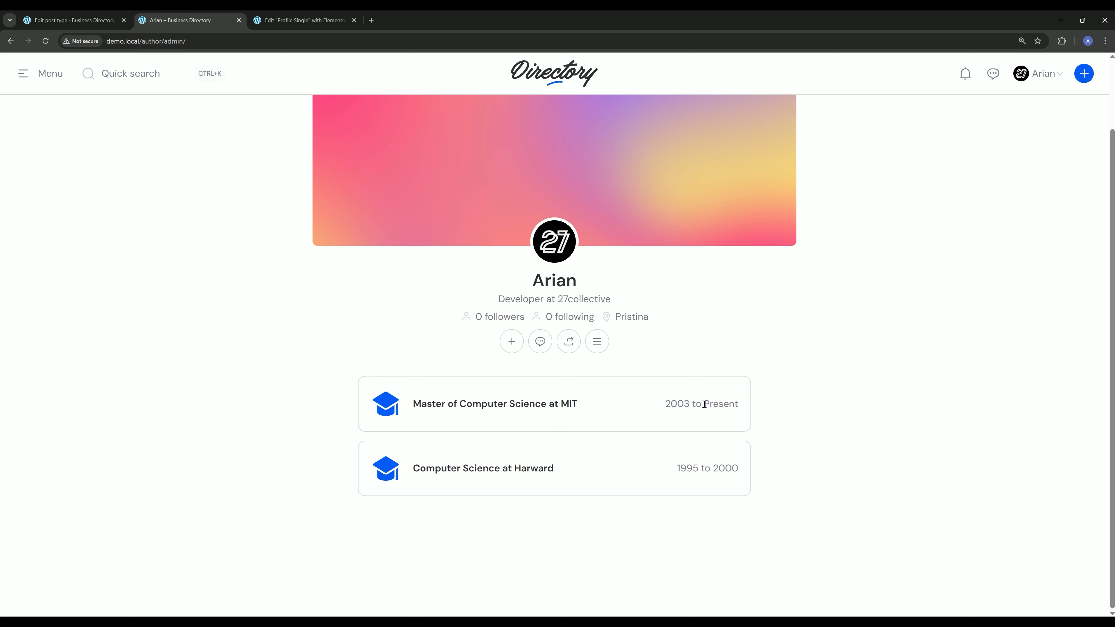
pyautogui.moveTo(704, 404); pyautogui.dragTo(740, 410)
pyautogui.moveTo(714, 467); pyautogui.dragTo(751, 471)
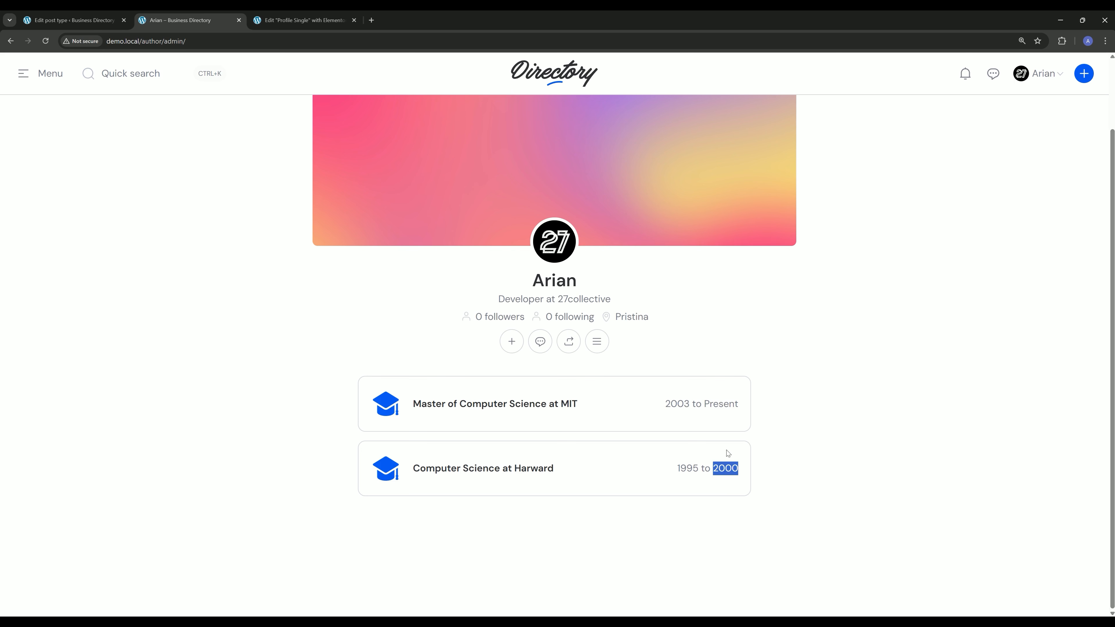